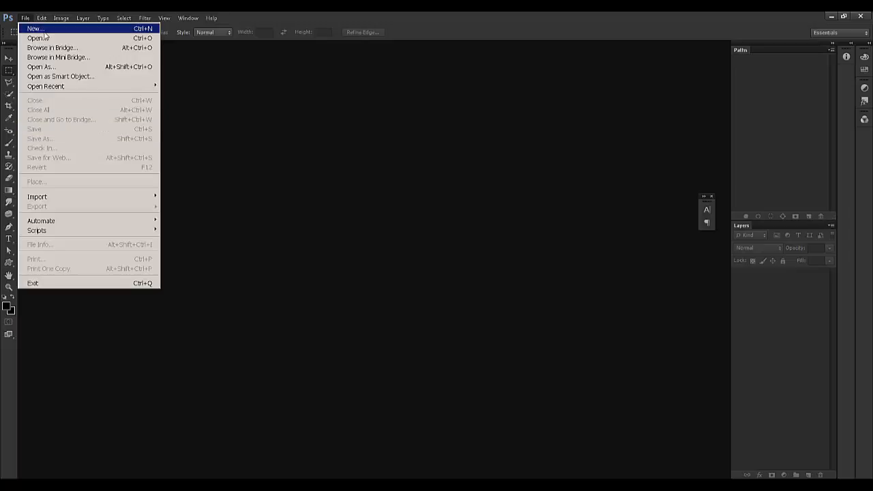
Start a new document based on the International Paper preset in A4 size
{"action": "left_click", "coordinate": [36, 29]}
{"action": "left_click_drag", "start_coordinate": [187, 77], "coordinate": [373, 144]}
{"action": "left_click", "coordinate": [360, 165]}
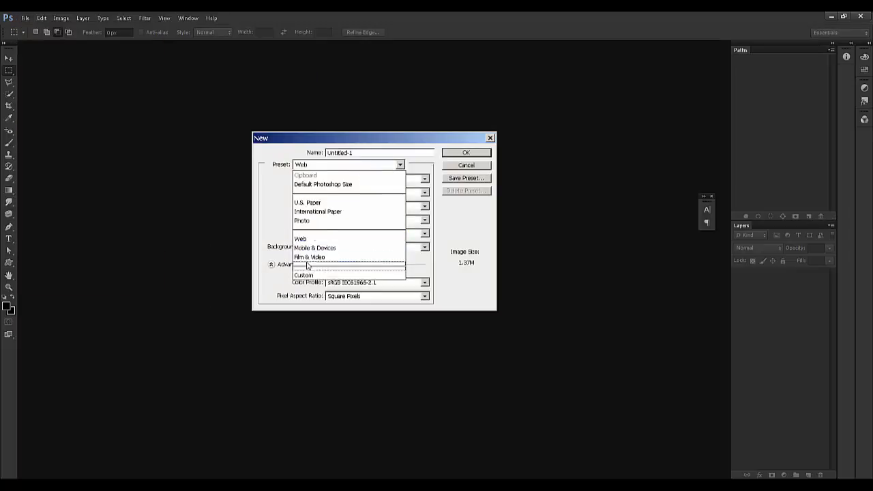
{"action": "left_click", "coordinate": [318, 211]}
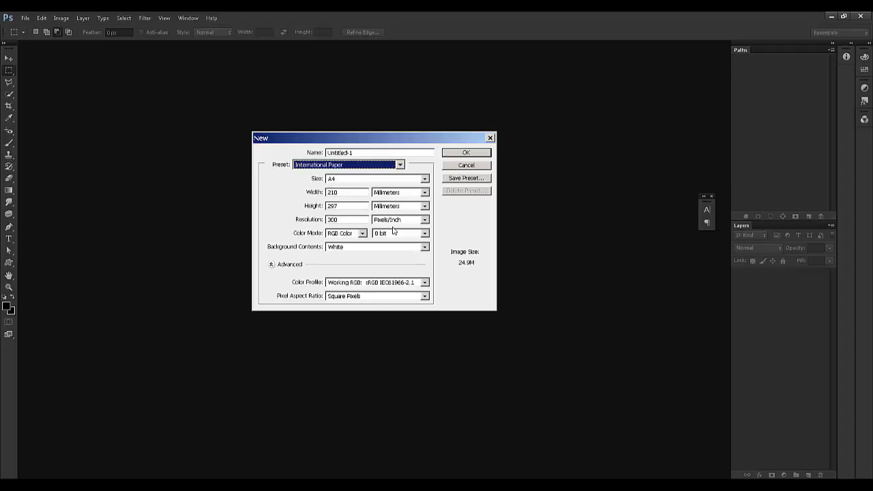
{"action": "left_click", "coordinate": [343, 165]}
{"action": "left_click", "coordinate": [344, 167]}
{"action": "double_click", "coordinate": [346, 219]}
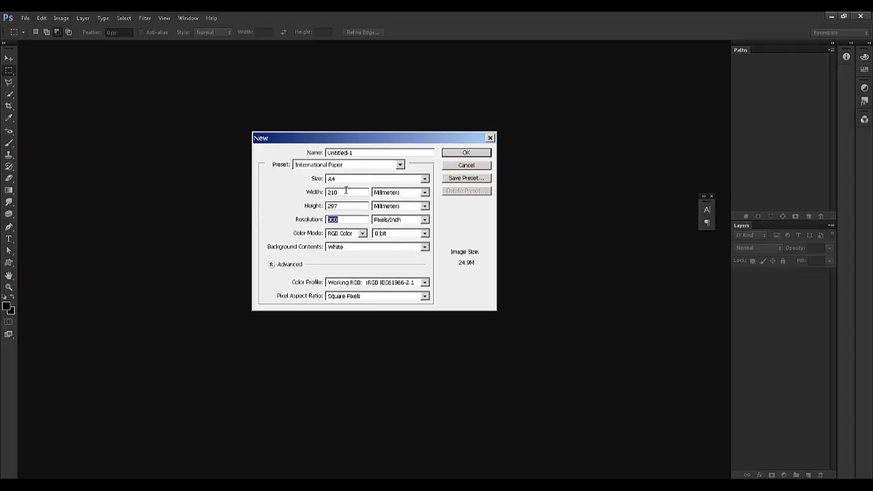
Set the new document's width to 6 and its height to 8
{"action": "double_click", "coordinate": [346, 193]}
{"action": "type", "text": "6"}
{"action": "key", "text": "Tab"}
{"action": "key", "text": "Tab"}
{"action": "type", "text": "8"}
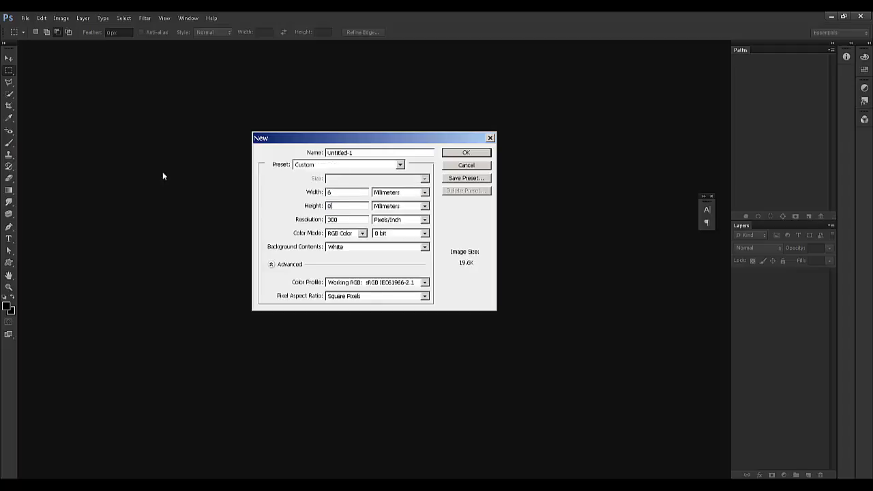
Change the document's width and height units to inches and set the width to 6 inches
{"action": "left_click", "coordinate": [395, 193]}
{"action": "left_click", "coordinate": [395, 214]}
{"action": "left_click", "coordinate": [398, 206]}
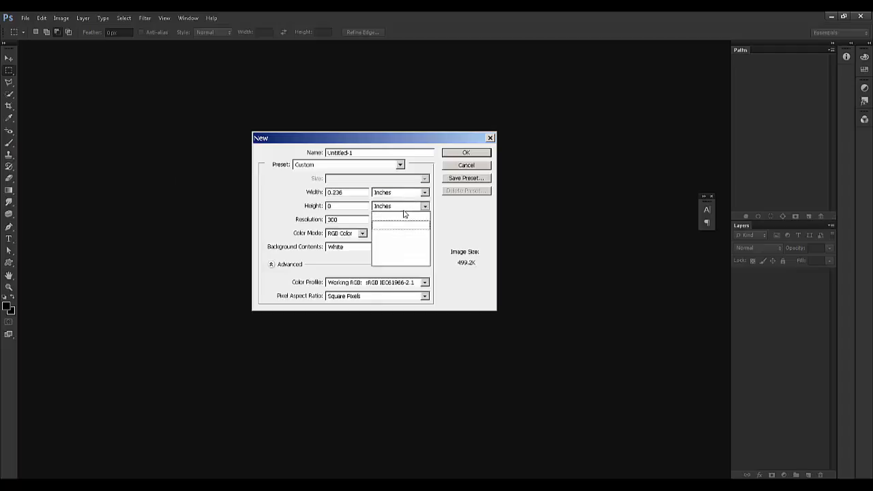
{"action": "left_click", "coordinate": [394, 225]}
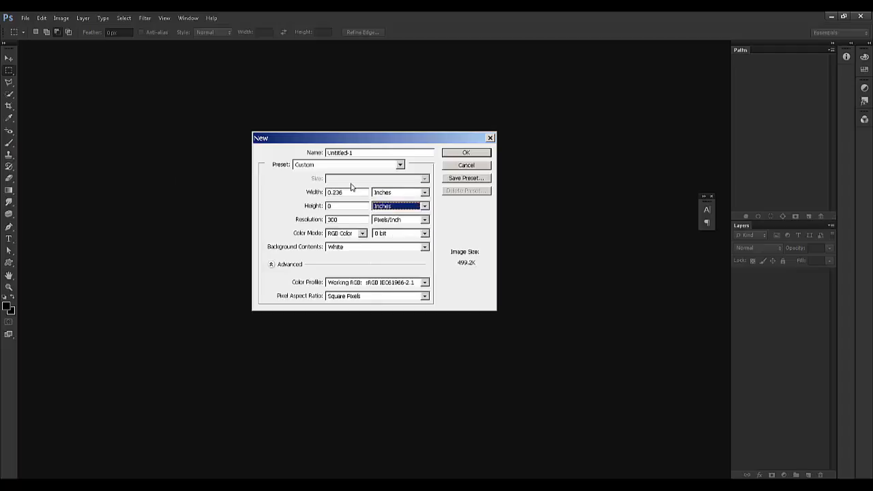
{"action": "key", "text": "ctrl+a"}
{"action": "type", "text": "6"}
{"action": "key", "text": "Tab"}
{"action": "key", "text": "Tab"}
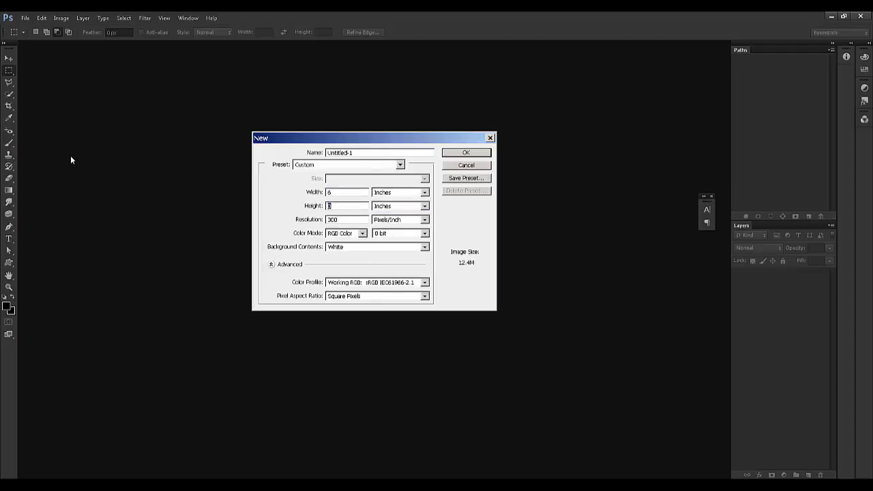
Set the new document's resolution to 150 pixels/inch
{"action": "key", "text": "Tab"}
{"action": "key", "text": "Tab"}
{"action": "type", "text": "150"}
{"action": "key", "text": "Tab"}
{"action": "key", "text": "Tab"}
{"action": "double_click", "coordinate": [356, 219]}
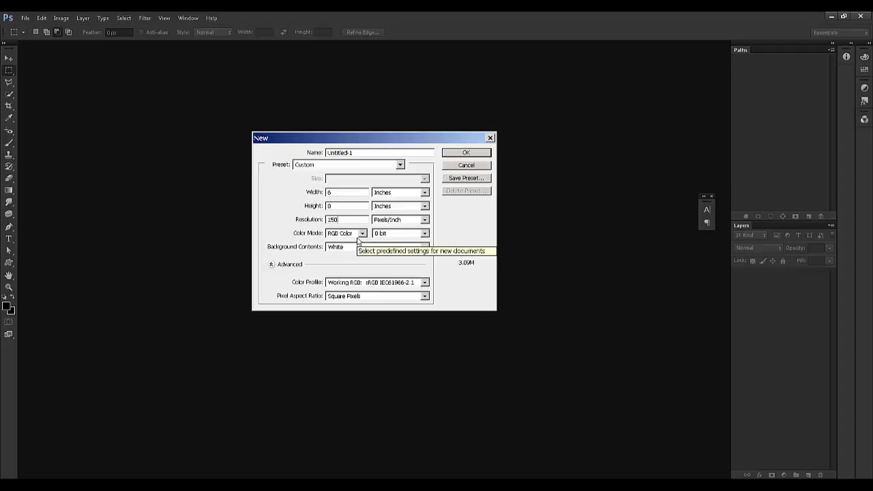
Name the document Flyer Design and create it
{"action": "left_click_drag", "start_coordinate": [371, 152], "coordinate": [169, 138]}
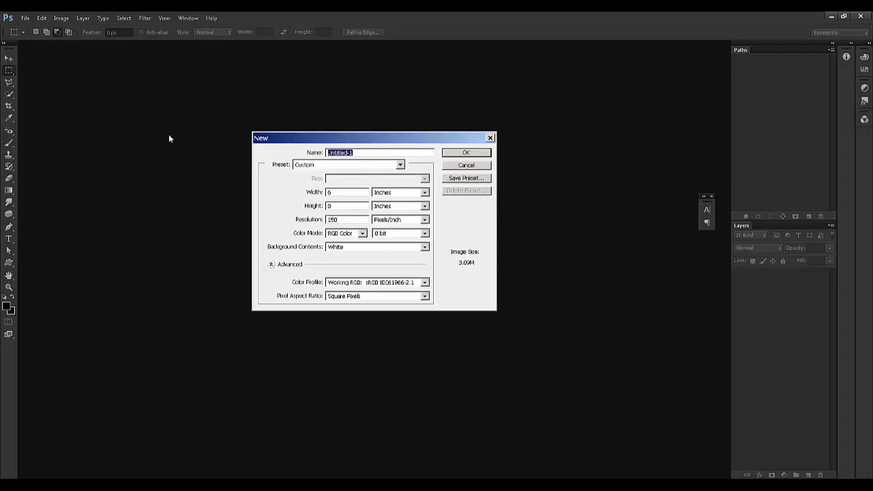
{"action": "type", "text": "P"}
{"action": "left_click", "coordinate": [460, 153]}
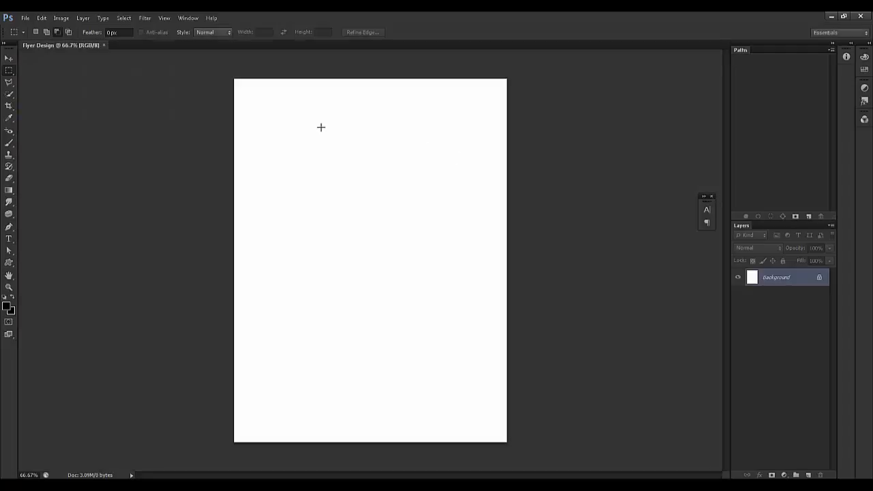
Show the rulers around the canvas and set their units to inches
{"action": "key", "text": "ctrl+r"}
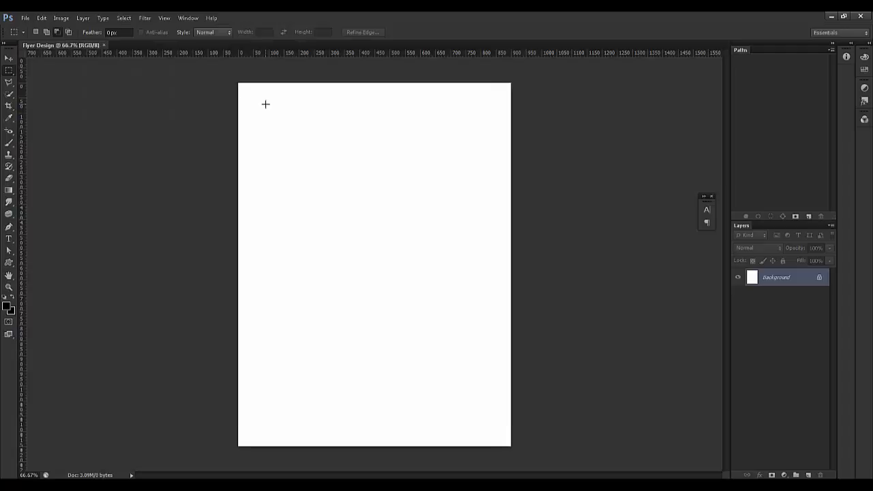
{"action": "right_click", "coordinate": [104, 54]}
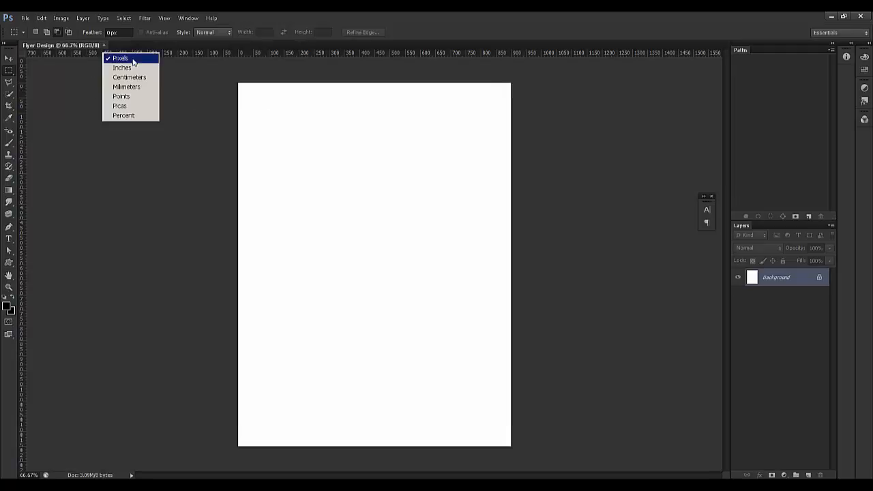
{"action": "left_click", "coordinate": [136, 68]}
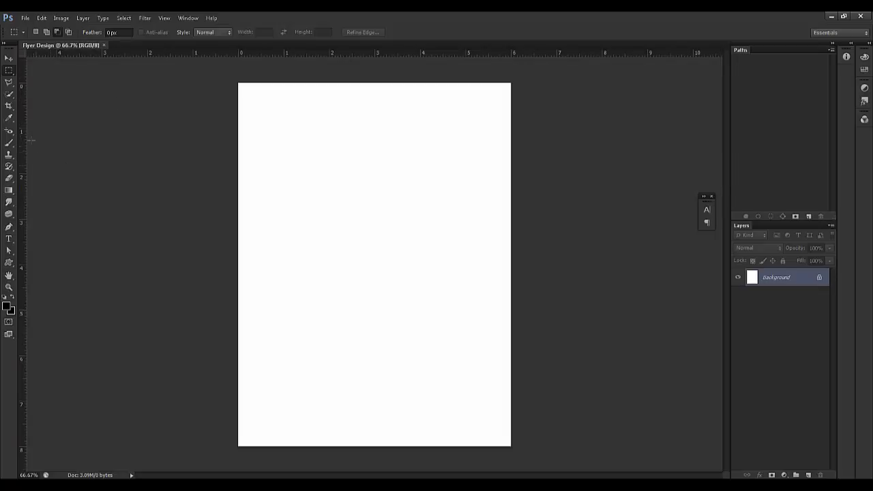
Place guides along all four edges of the page
{"action": "left_click", "coordinate": [9, 58]}
{"action": "left_click_drag", "start_coordinate": [21, 80], "coordinate": [510, 193]}
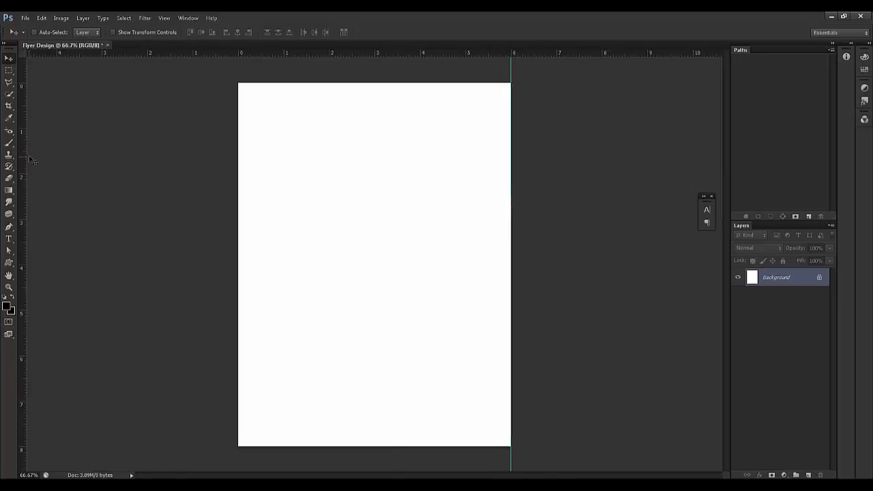
{"action": "left_click_drag", "start_coordinate": [20, 178], "coordinate": [240, 210]}
{"action": "left_click_drag", "start_coordinate": [296, 54], "coordinate": [308, 446]}
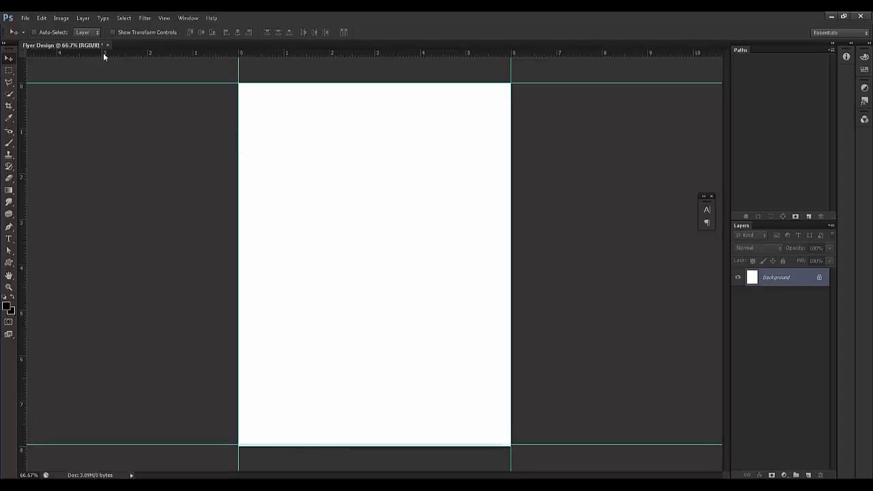
{"action": "left_click", "coordinate": [26, 18]}
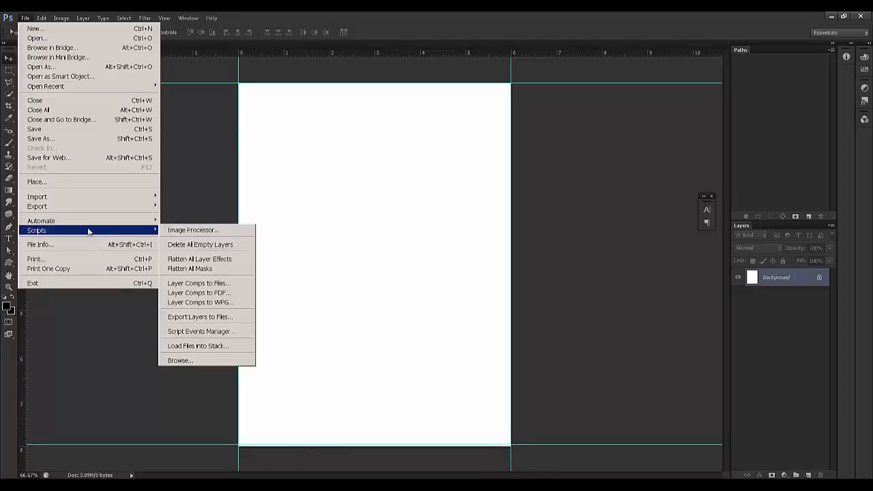
{"action": "left_click", "coordinate": [307, 15]}
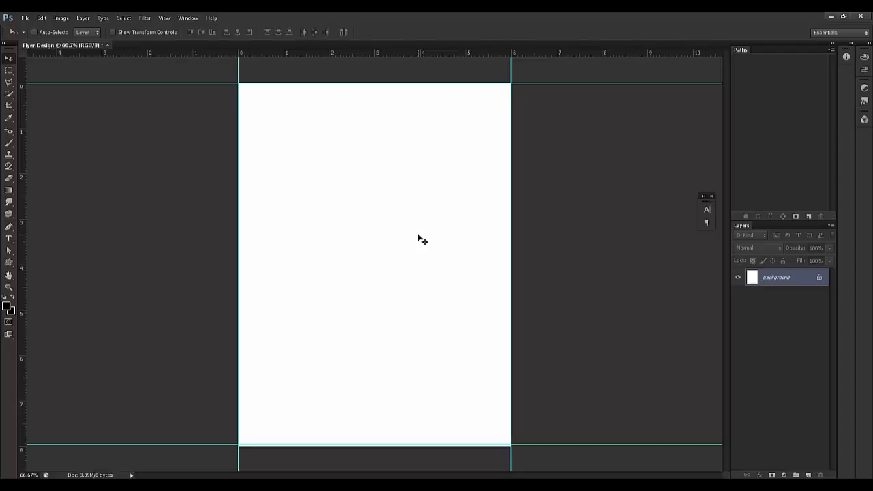
Open the wood_05 image from the Phamplet design in photoshop folder
{"action": "key", "text": "ctrl+o"}
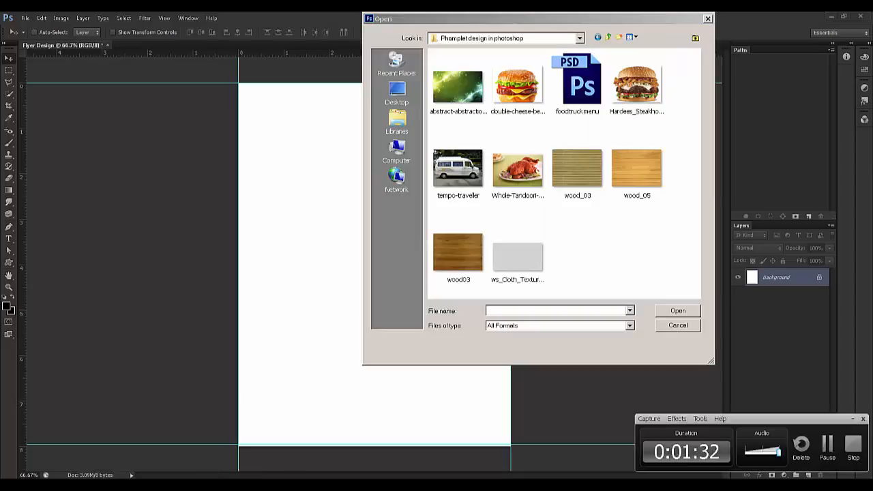
{"action": "left_click", "coordinate": [477, 92]}
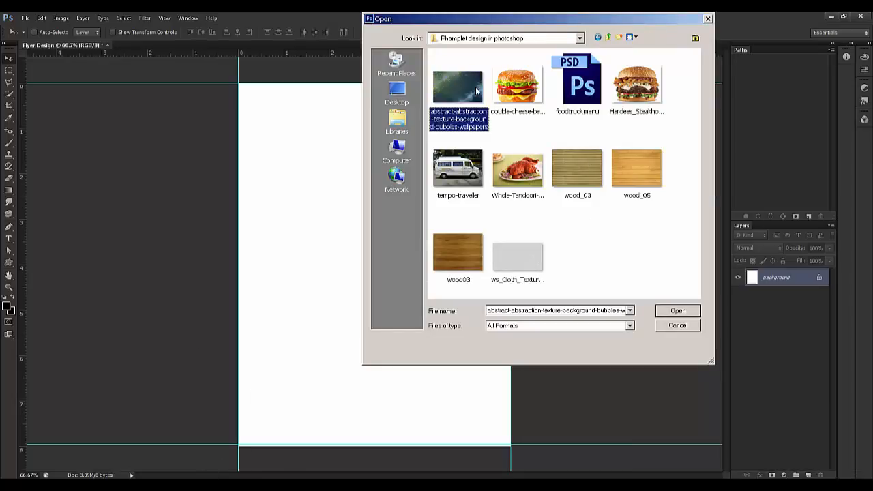
{"action": "left_click", "coordinate": [641, 172]}
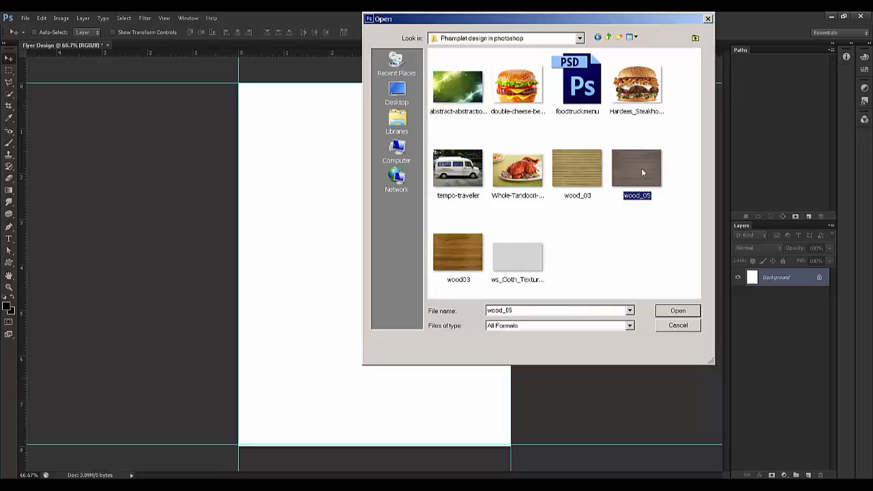
{"action": "left_click", "coordinate": [678, 312]}
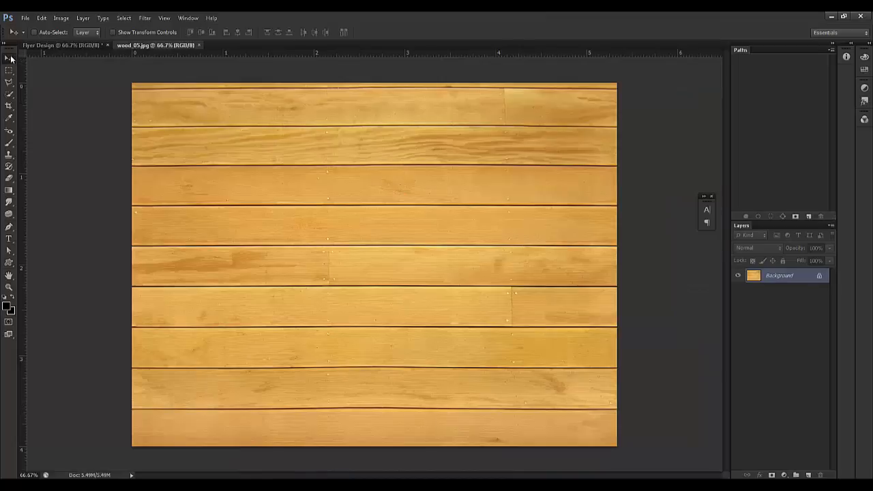
Float the wood_05 image in its own window, copy it onto the flyer page with the Move tool, and close the source image
{"action": "left_click_drag", "start_coordinate": [154, 45], "coordinate": [619, 110]}
{"action": "left_click_drag", "start_coordinate": [642, 257], "coordinate": [359, 292]}
{"action": "left_click_drag", "start_coordinate": [408, 278], "coordinate": [387, 286]}
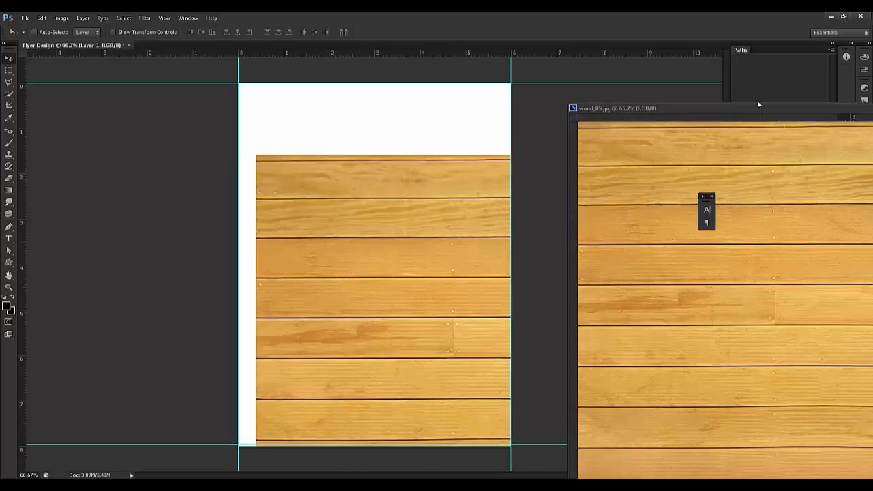
{"action": "left_click_drag", "start_coordinate": [683, 110], "coordinate": [240, 112]}
{"action": "left_click", "coordinate": [619, 111]}
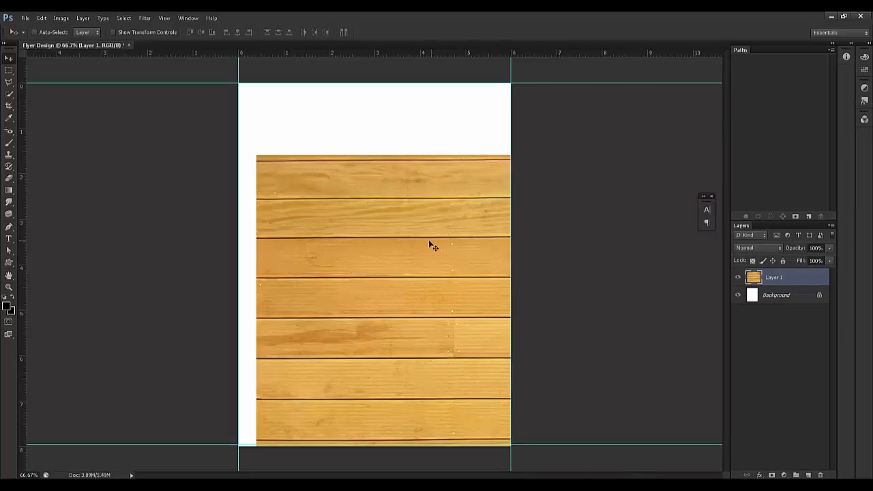
Scale the wood layer proportionally to 65% with Free Transform and move it so its left edge lies inside the page
{"action": "left_click_drag", "start_coordinate": [410, 293], "coordinate": [397, 294]}
{"action": "key", "text": "ctrl+t"}
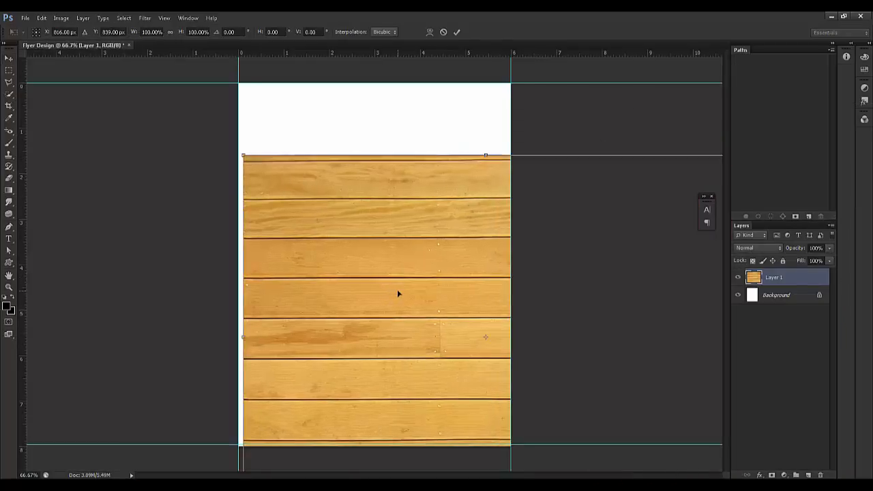
{"action": "left_click", "coordinate": [169, 34]}
{"action": "left_click_drag", "start_coordinate": [182, 32], "coordinate": [171, 32]}
{"action": "left_click_drag", "start_coordinate": [429, 330], "coordinate": [361, 292]}
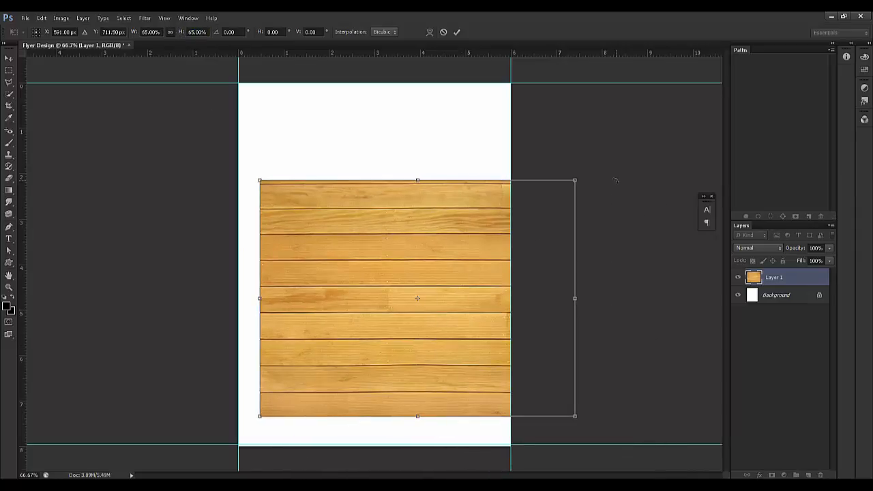
Rotate the wood layer 90 degrees so its planks run vertically
{"action": "left_click_drag", "start_coordinate": [614, 181], "coordinate": [624, 205]}
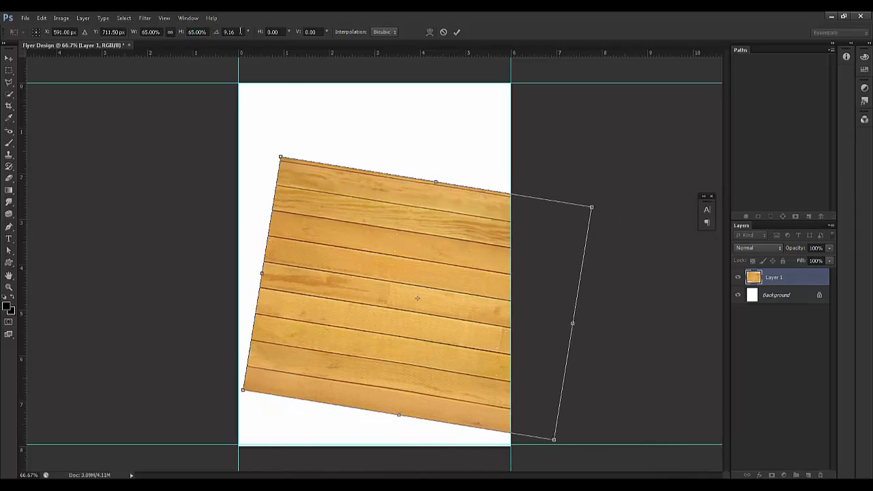
{"action": "left_click", "coordinate": [236, 31]}
{"action": "type", "text": "90"}
{"action": "key", "text": "Return"}
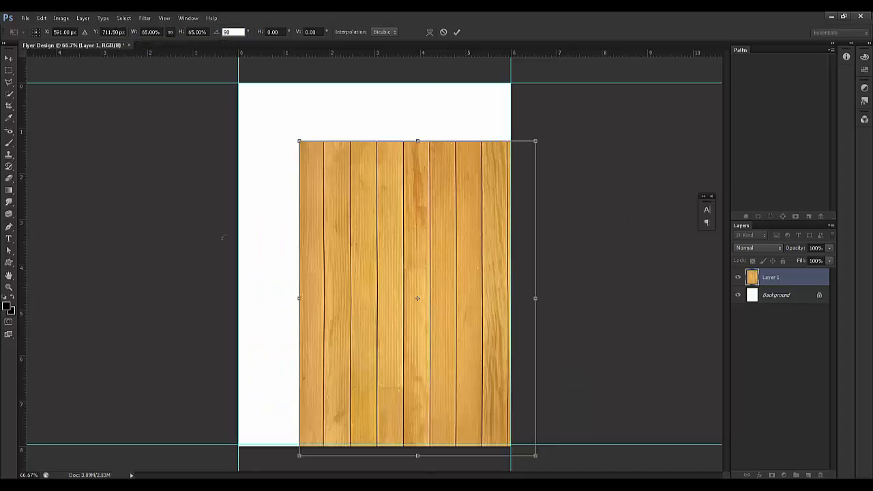
Enlarge the wood layer to about 80.42%, position it across the full width of the page's lower half, and apply the transform
{"action": "left_click_drag", "start_coordinate": [384, 284], "coordinate": [340, 338]}
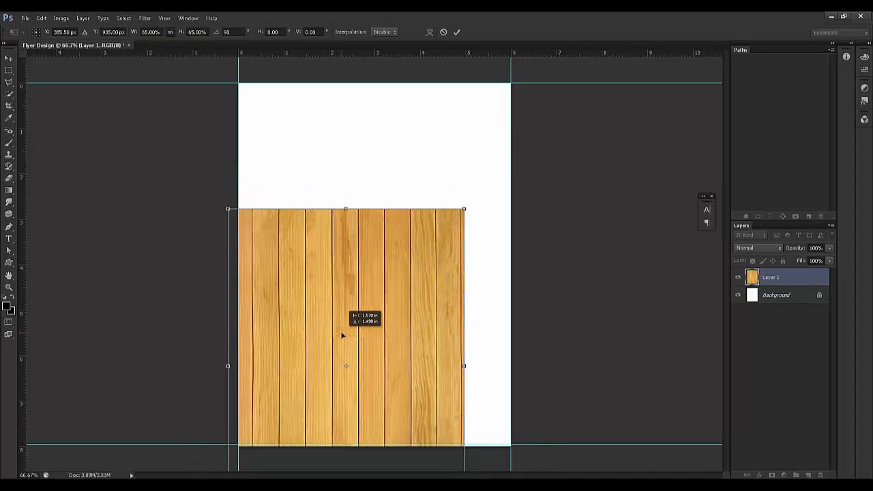
{"action": "mouse_move", "coordinate": [418, 385]}
{"action": "left_mouse_down"}
{"action": "mouse_move", "coordinate": [414, 308]}
{"action": "mouse_move", "coordinate": [413, 410]}
{"action": "mouse_move", "coordinate": [414, 401]}
{"action": "left_mouse_up"}
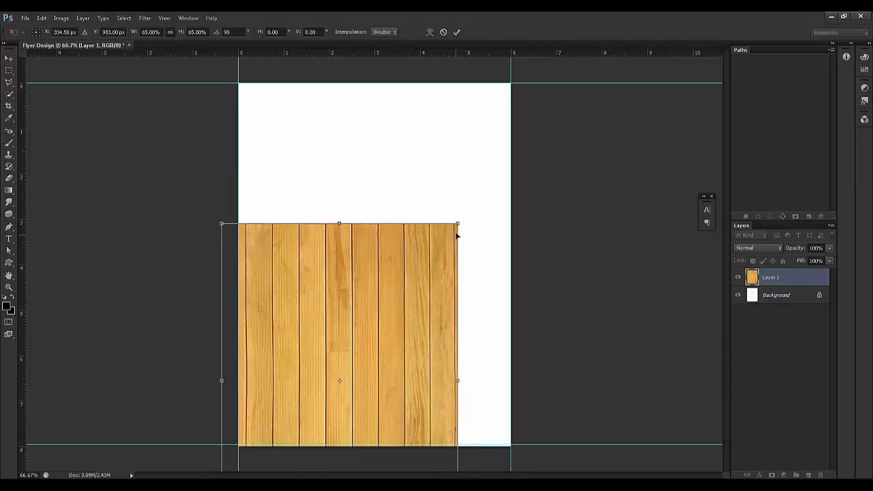
{"action": "left_click_drag", "start_coordinate": [458, 223], "coordinate": [576, 194]}
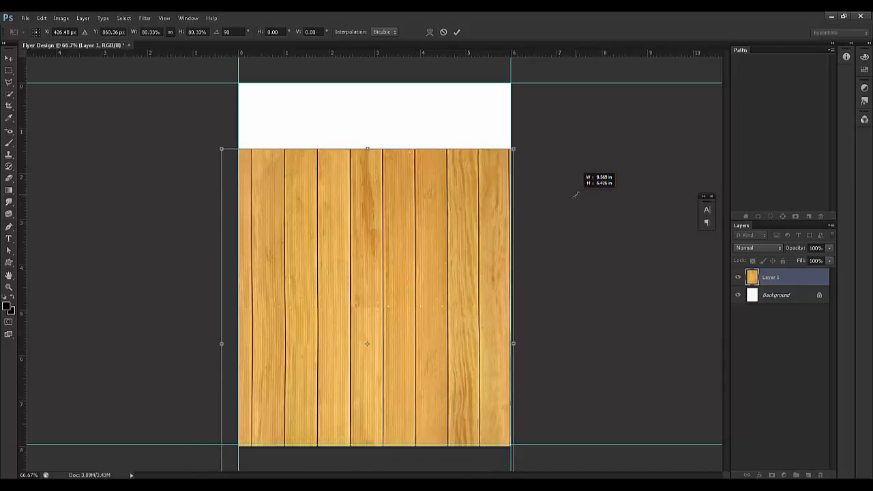
{"action": "left_click_drag", "start_coordinate": [409, 233], "coordinate": [417, 324]}
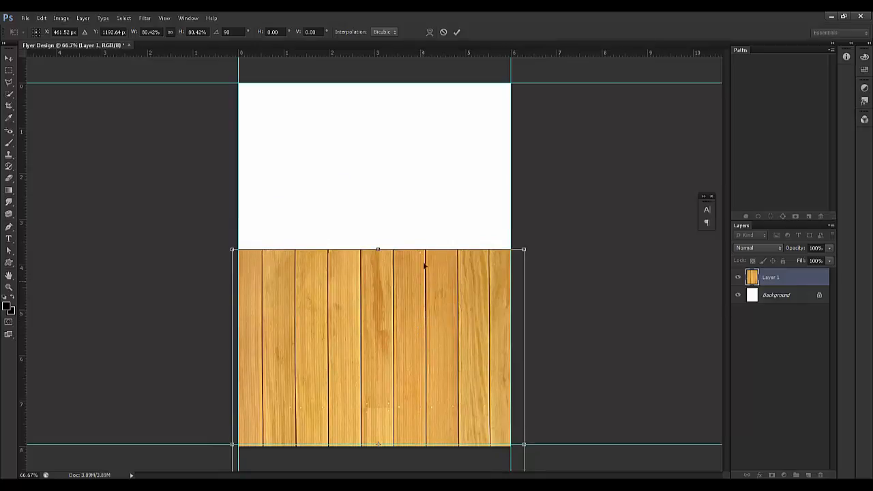
{"action": "left_click", "coordinate": [457, 32]}
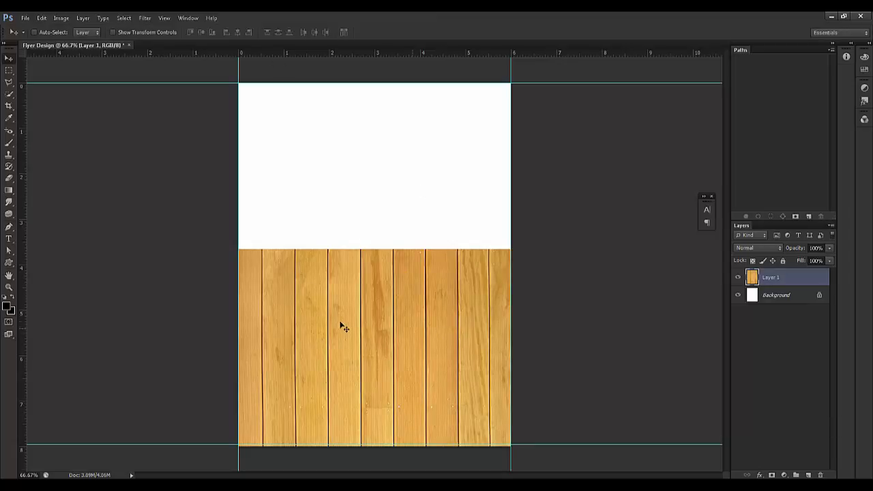
Try rotating the wood layer 45 degrees so its planks run diagonally
{"action": "key", "text": "ctrl+t"}
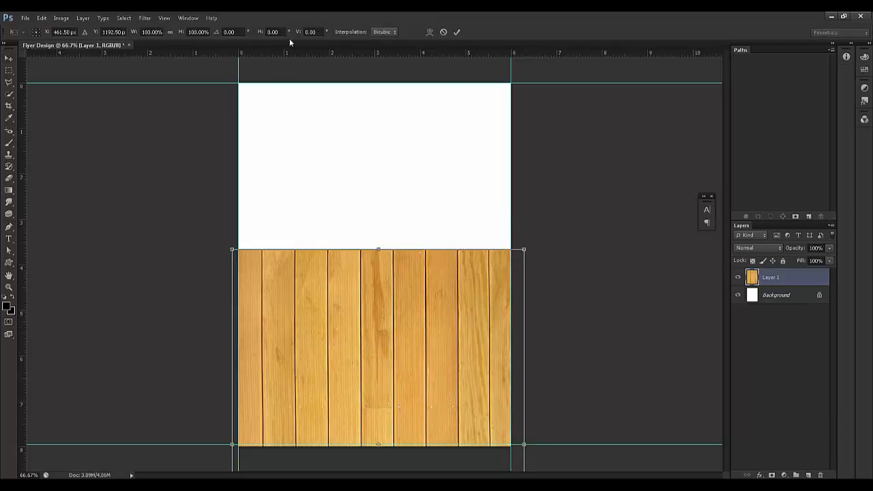
{"action": "left_click", "coordinate": [236, 31]}
{"action": "type", "text": "45"}
{"action": "key", "text": "Return"}
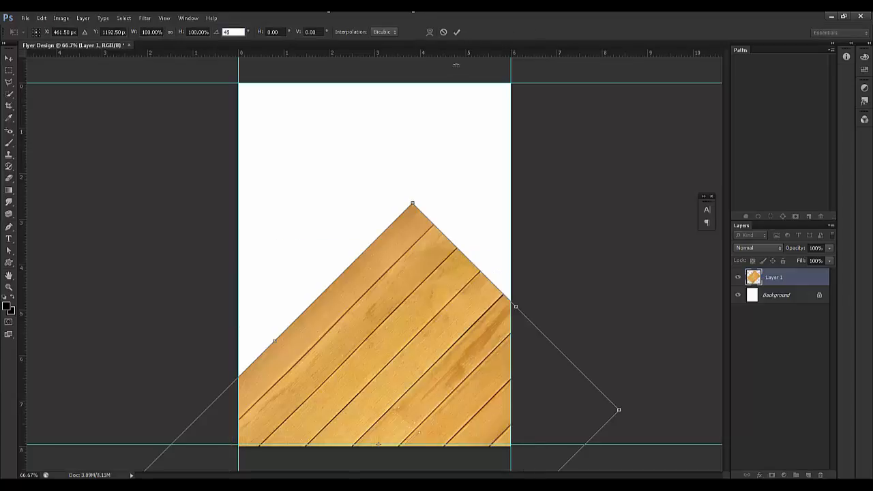
{"action": "left_click", "coordinate": [457, 33]}
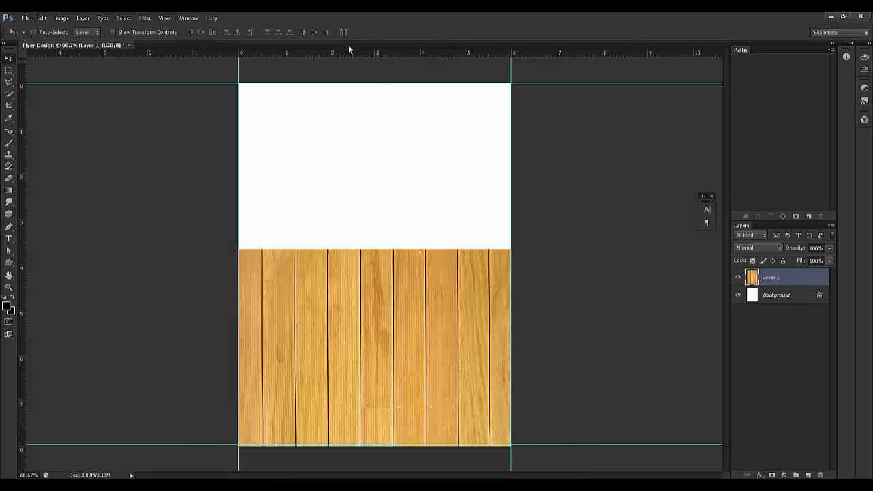
Rotate the wood layer to -17.84 degrees, move it lower on the page, widen it to 102.36% and apply the transform
{"action": "key", "text": "ctrl+t"}
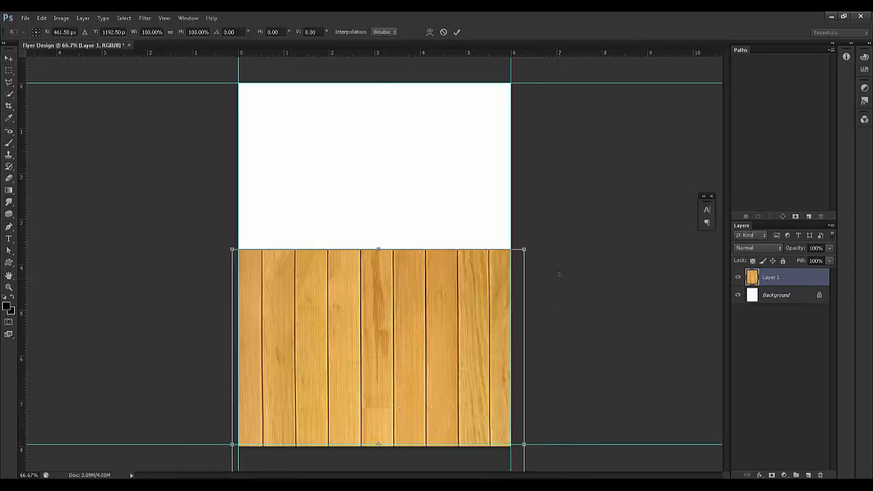
{"action": "left_click_drag", "start_coordinate": [559, 273], "coordinate": [545, 161]}
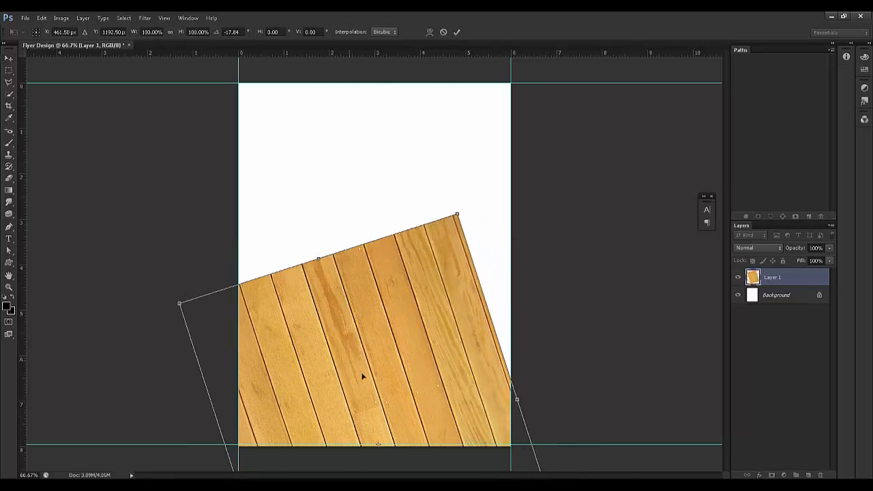
{"action": "left_click_drag", "start_coordinate": [354, 372], "coordinate": [365, 414]}
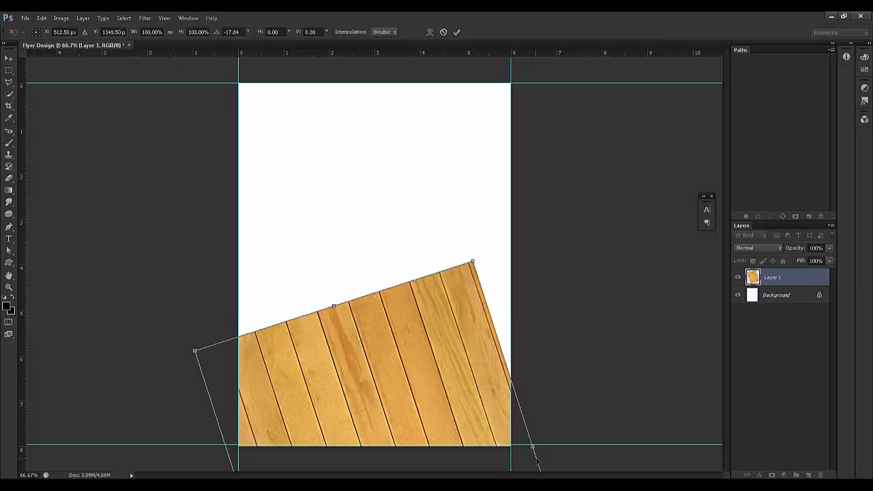
{"action": "left_click_drag", "start_coordinate": [533, 447], "coordinate": [540, 444]}
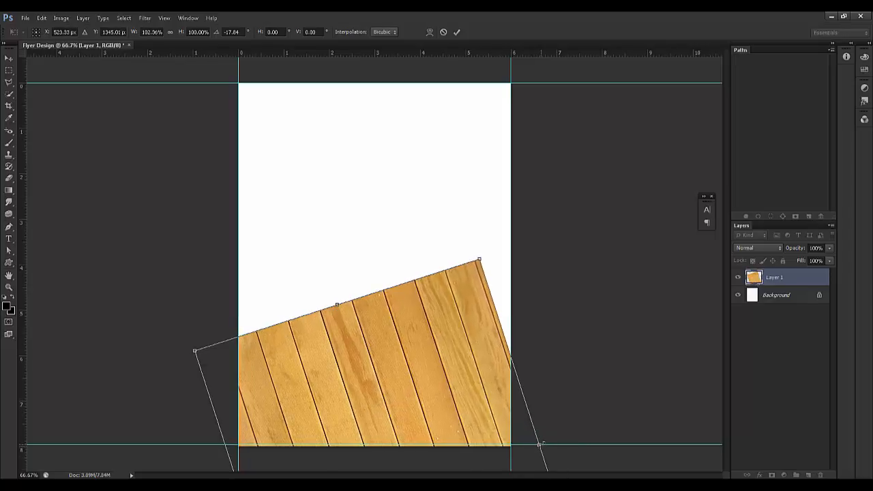
{"action": "key", "text": "Return"}
Duplicate the tilted wood layer and align the copy beside the original so the slanted planks span the full page width
{"action": "left_click_drag", "start_coordinate": [420, 399], "coordinate": [611, 307]}
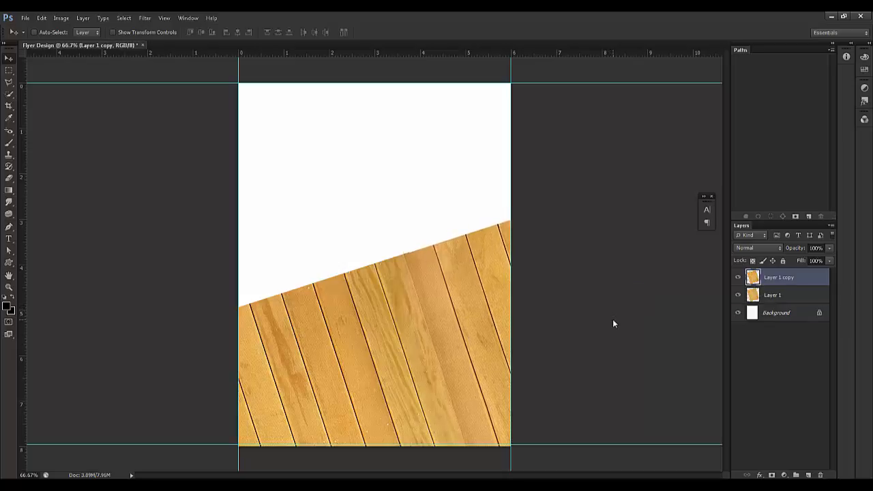
{"action": "key", "text": "Right"}
{"action": "key", "text": "Right"}
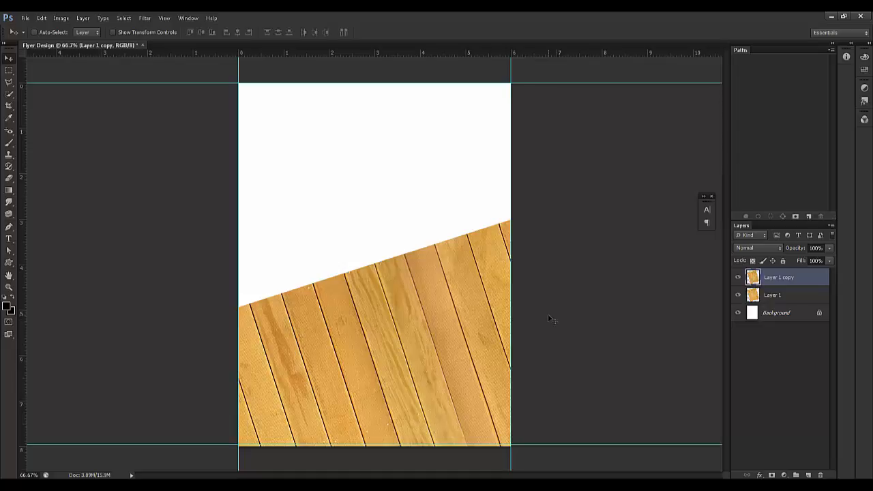
{"action": "left_click", "coordinate": [26, 17]}
{"action": "left_click", "coordinate": [34, 34]}
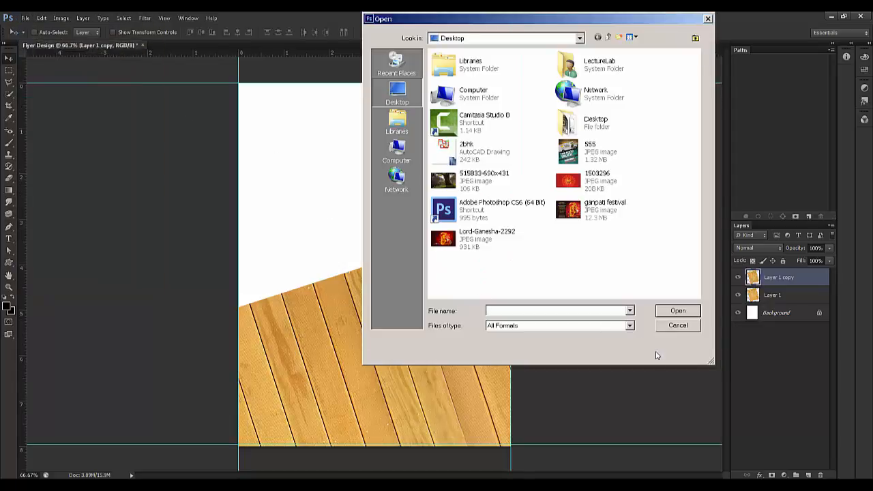
{"action": "left_click", "coordinate": [671, 326]}
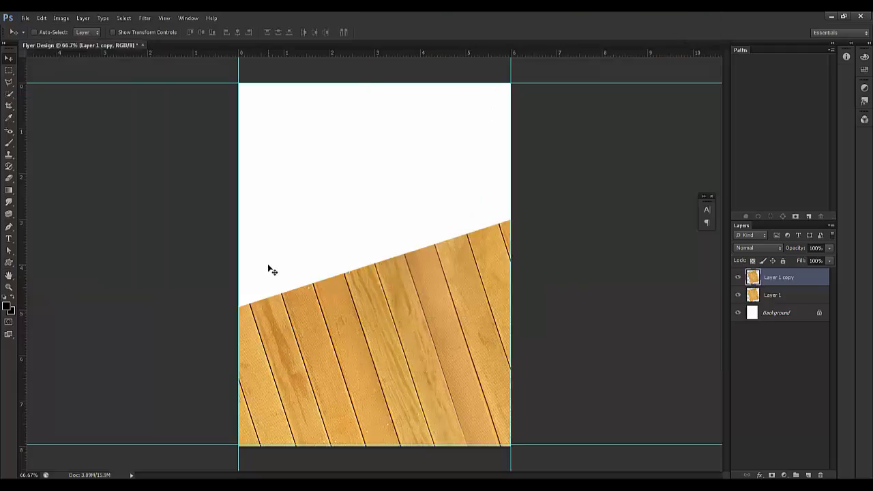
Open the tempo-traveller image from the Phamplet design in photoshop folder
{"action": "key", "text": "ctrl+o"}
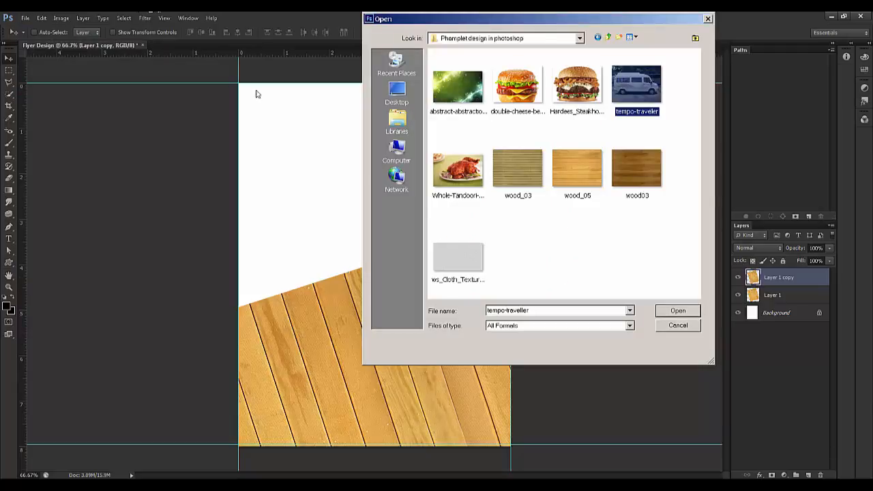
{"action": "left_click", "coordinate": [677, 310]}
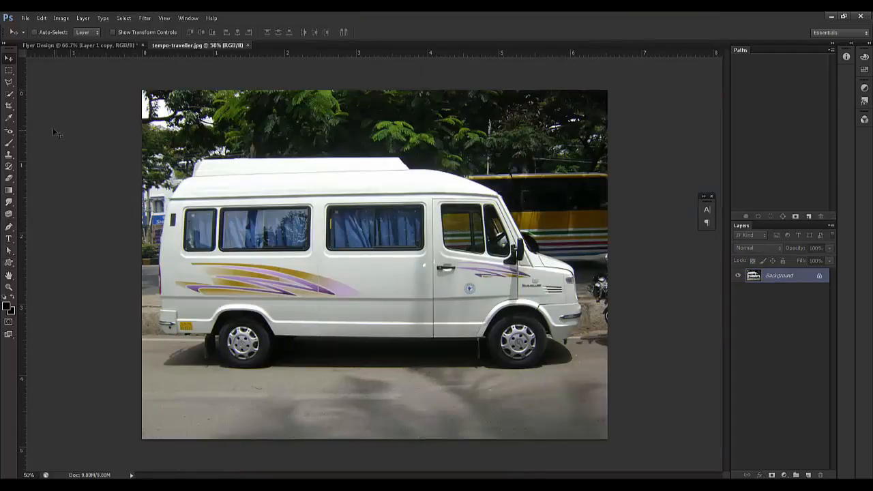
Start a Pen tool path at the front end of the van's raised roof section and curve it along the roofline to the windshield's upper corner
{"action": "key", "text": "p"}
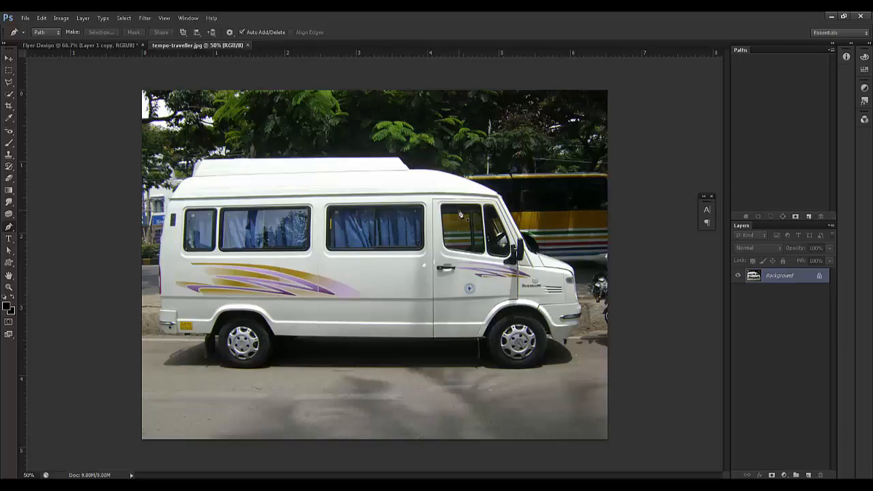
{"action": "left_click", "coordinate": [602, 199]}
{"action": "key", "text": "ctrl+plus"}
{"action": "key", "text": "ctrl+plus"}
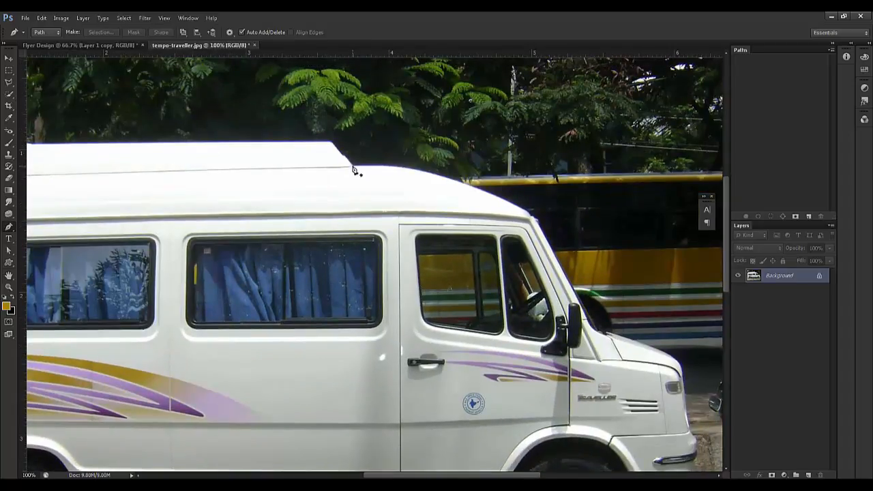
{"action": "left_click", "coordinate": [353, 166]}
{"action": "left_click_drag", "start_coordinate": [532, 217], "coordinate": [539, 224]}
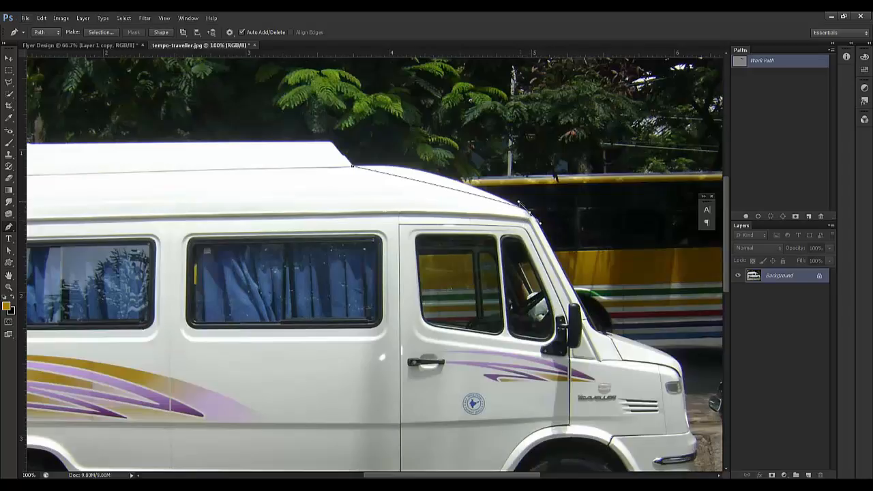
{"action": "left_click_drag", "start_coordinate": [518, 206], "coordinate": [457, 170]}
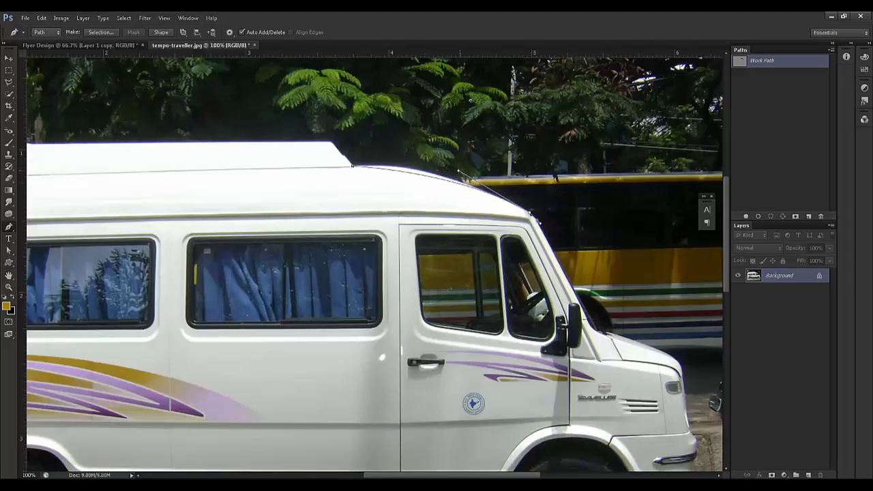
{"action": "left_click", "coordinate": [419, 176]}
{"action": "left_click_drag", "start_coordinate": [421, 176], "coordinate": [420, 172]}
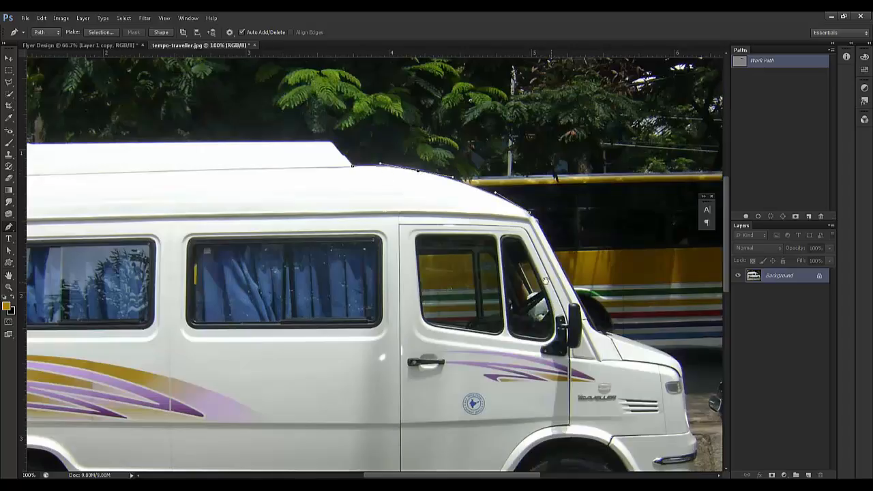
Continue the path down the sloping windshield edge to the start of the van's hood
{"action": "left_click_drag", "start_coordinate": [542, 280], "coordinate": [418, 214]}
{"action": "left_click", "coordinate": [415, 159], "text": "ctrl"}
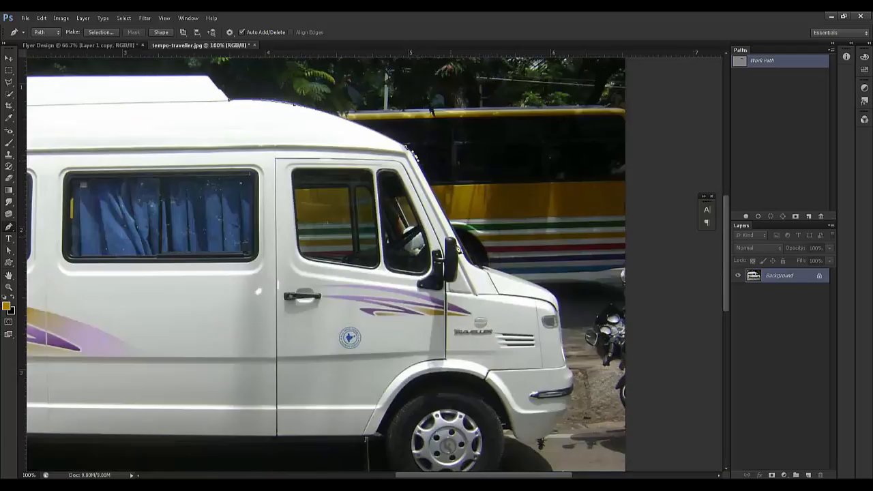
{"action": "left_click", "coordinate": [475, 268]}
{"action": "key", "text": "ctrl+plus"}
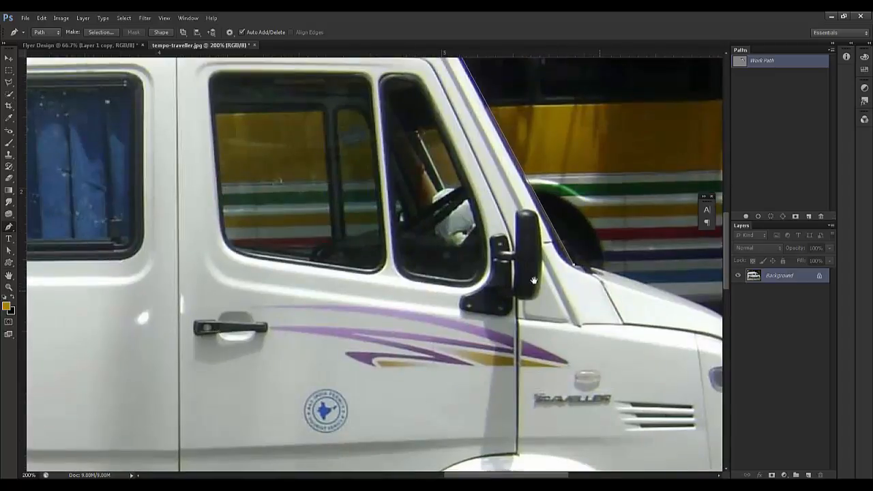
{"action": "left_click_drag", "start_coordinate": [600, 291], "coordinate": [350, 251]}
{"action": "left_click", "coordinate": [345, 231]}
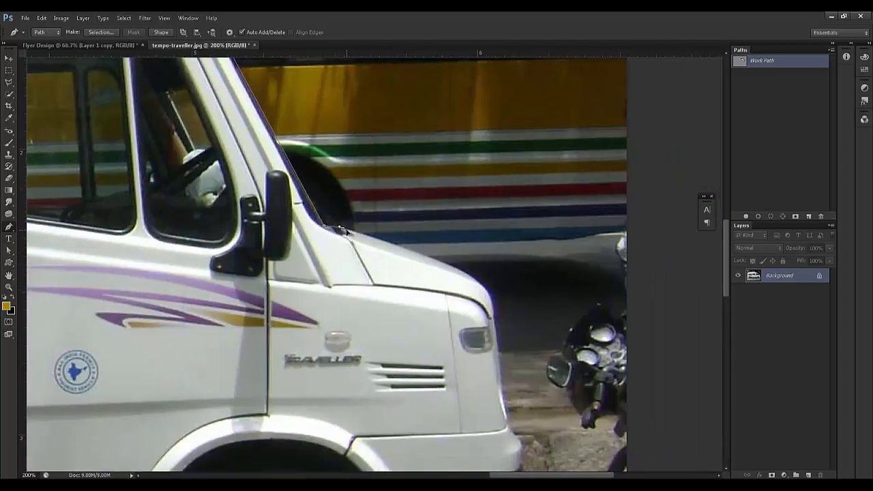
Extend the path with curved segments over the hood and down the van's front to the bumper
{"action": "left_click", "coordinate": [483, 286]}
{"action": "scroll", "coordinate": [461, 272], "scroll_direction": "down", "scroll_amount": 5}
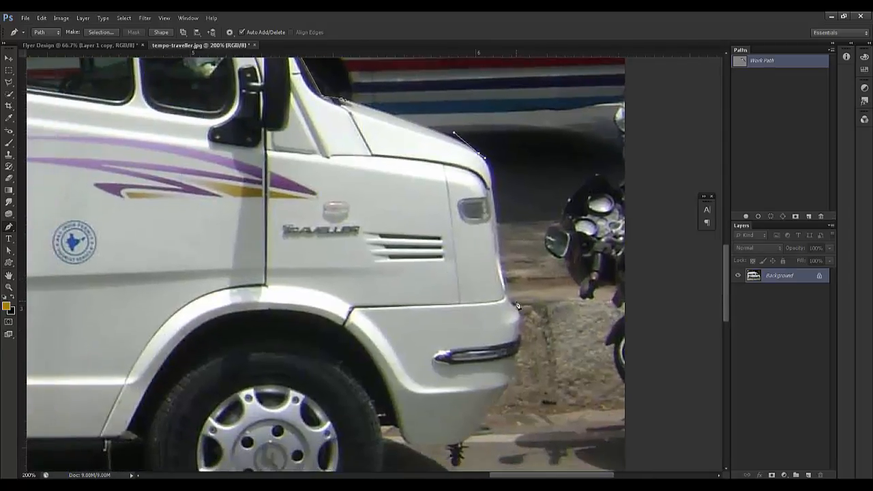
{"action": "left_click", "coordinate": [508, 302]}
{"action": "left_click_drag", "start_coordinate": [499, 216], "coordinate": [500, 254]}
Convert the closed path around the whole van into a new anti-aliased selection and switch to the Move tool
{"action": "key", "text": "ctrl+minus"}
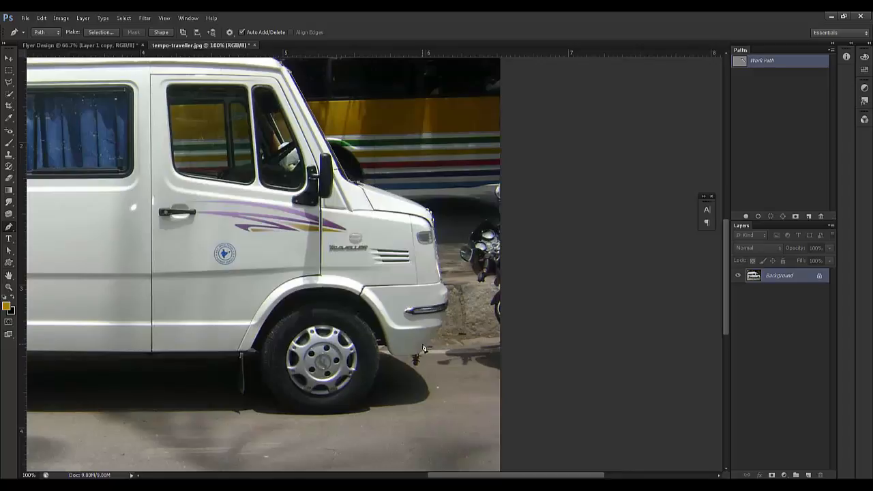
{"action": "key", "text": "ctrl+minus"}
{"action": "key", "text": "ctrl+minus"}
{"action": "key", "text": "ctrl+plus"}
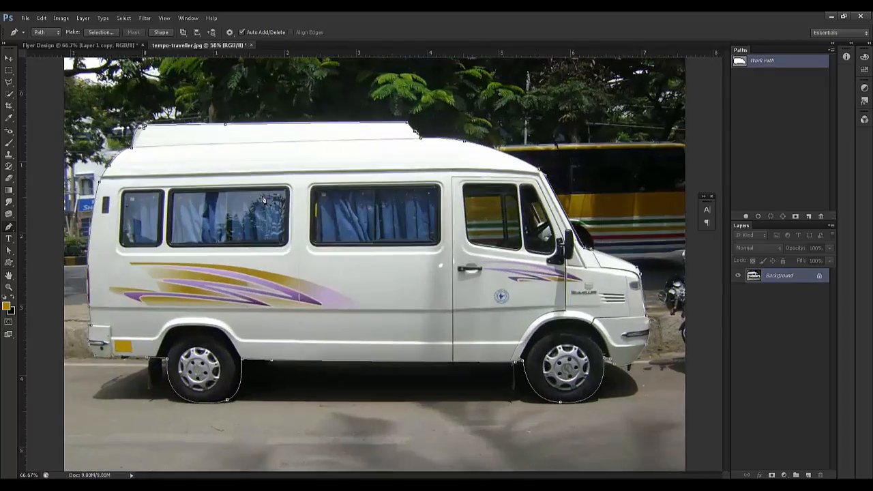
{"action": "right_click", "coordinate": [300, 164]}
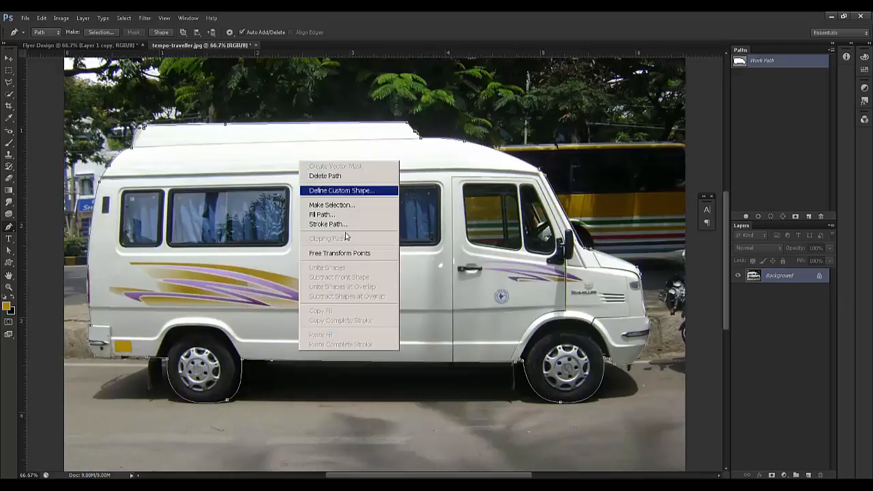
{"action": "left_click", "coordinate": [332, 205]}
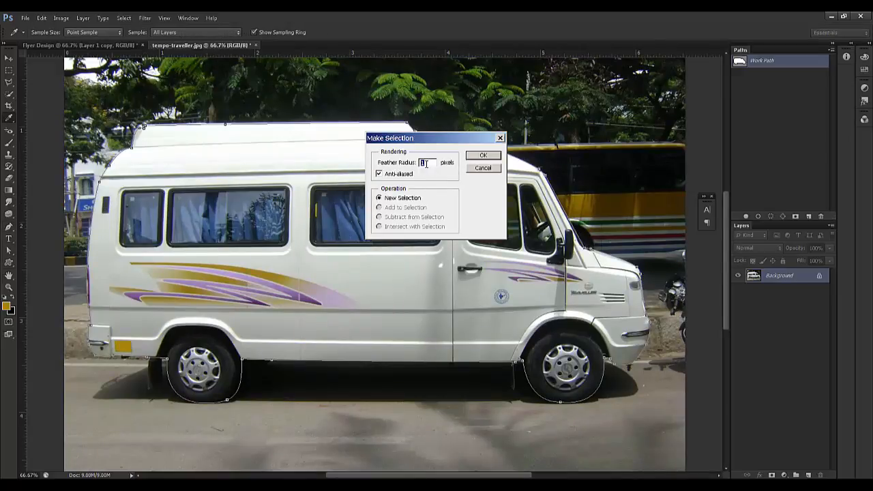
{"action": "left_click", "coordinate": [489, 153]}
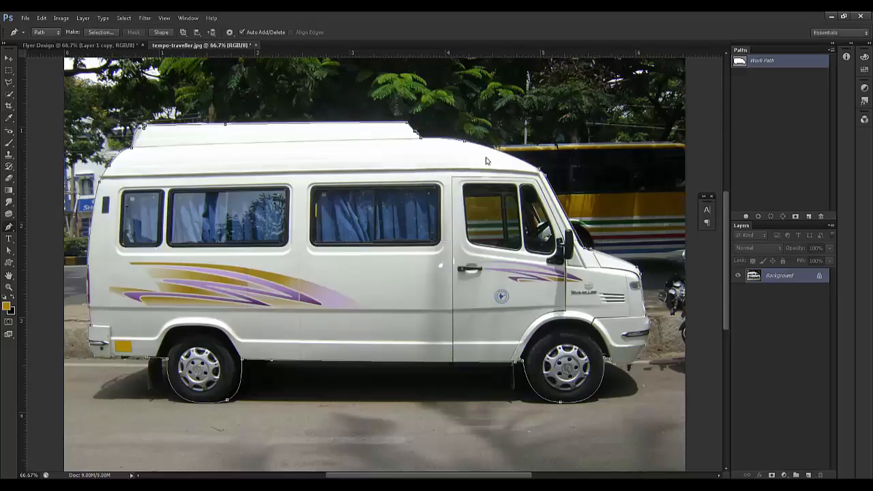
{"action": "left_click", "coordinate": [8, 58]}
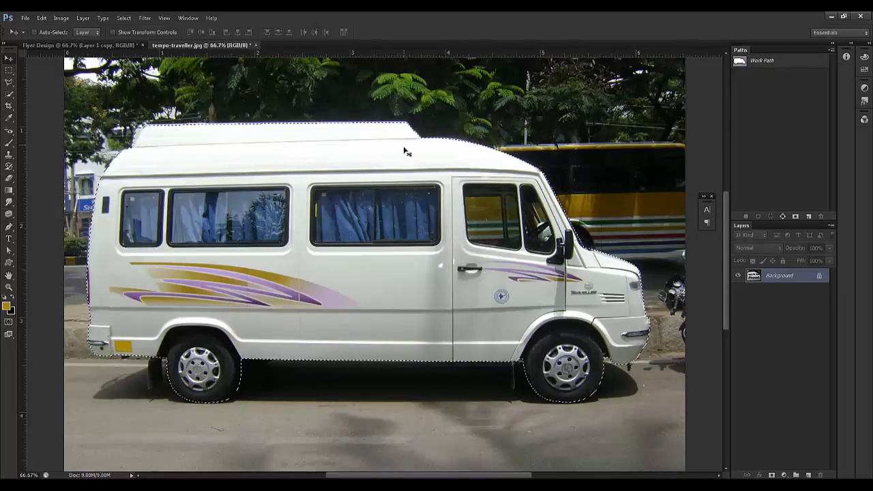
Apply a Hue/Saturation adjustment to the selected van with saturation at -33 and Colorize off
{"action": "left_click", "coordinate": [62, 18]}
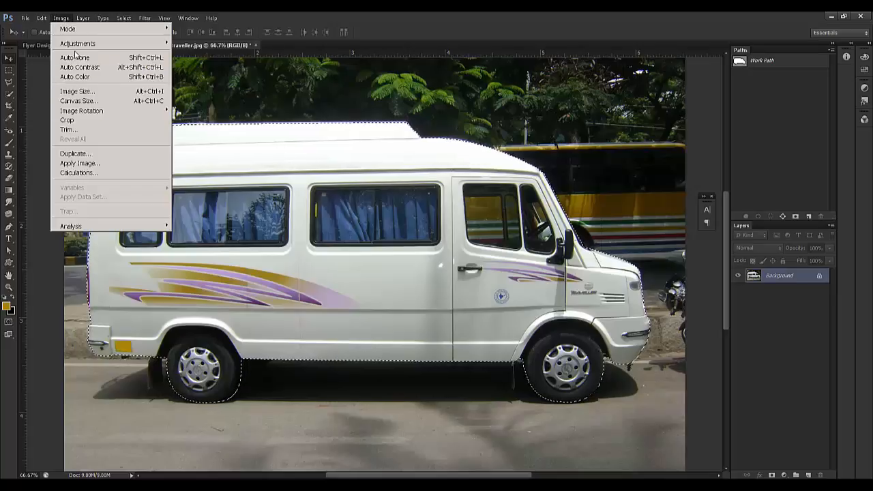
{"action": "mouse_move", "coordinate": [77, 47]}
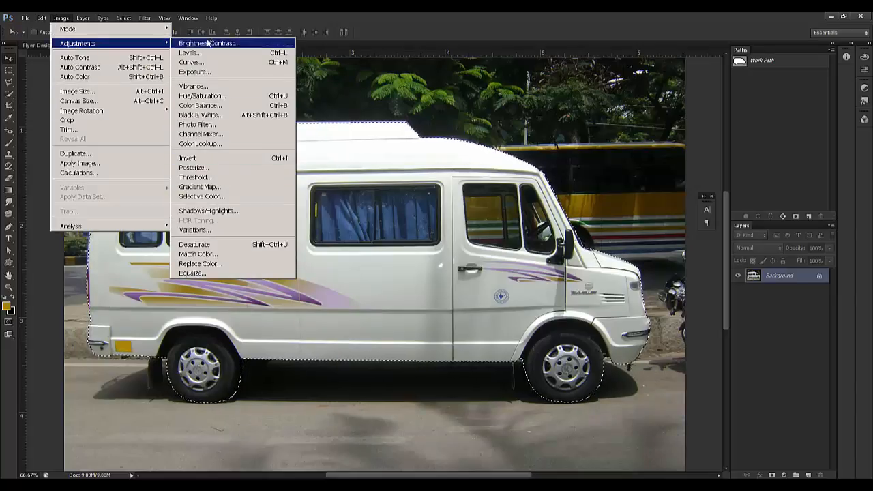
{"action": "left_click", "coordinate": [205, 97]}
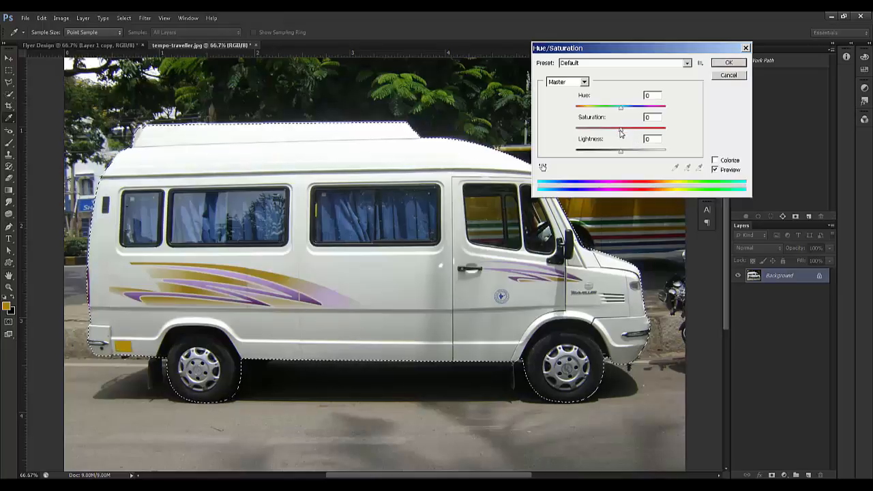
{"action": "left_click_drag", "start_coordinate": [621, 131], "coordinate": [605, 135]}
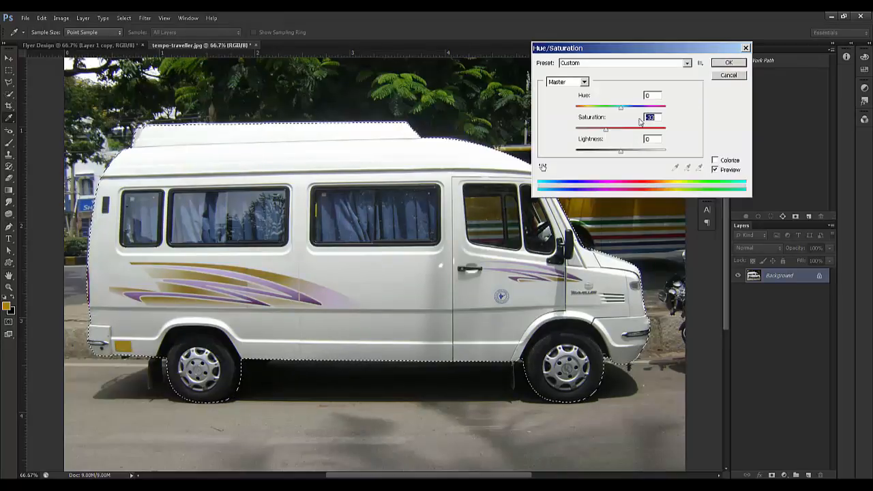
{"action": "left_click", "coordinate": [719, 161]}
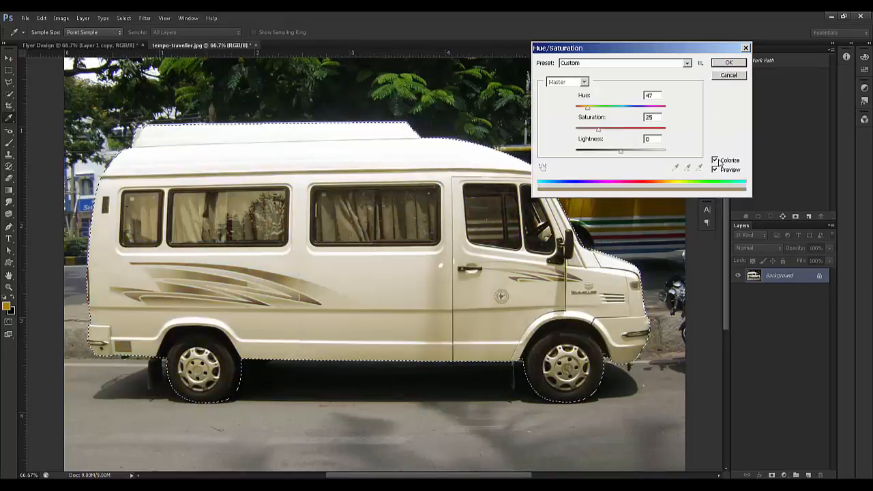
{"action": "left_click", "coordinate": [719, 162]}
{"action": "left_click", "coordinate": [729, 63]}
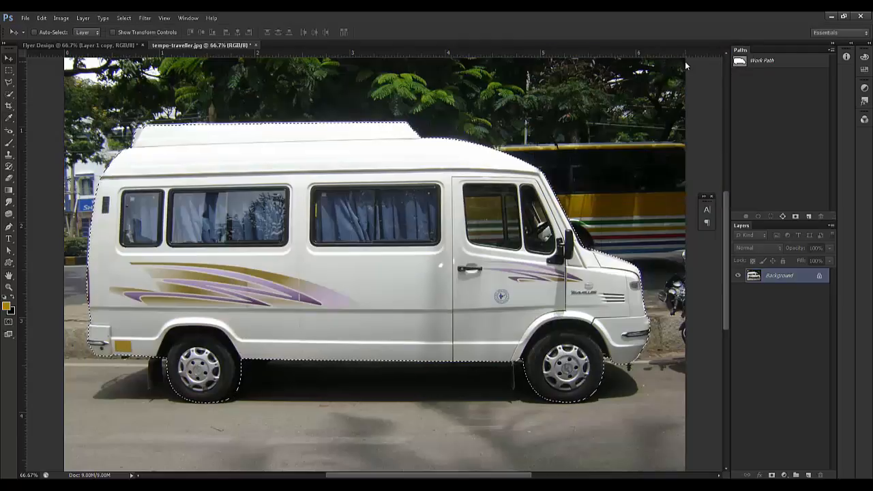
Apply a Levels adjustment to the selected van with midtones at 0.93 and the white input at about 238
{"action": "left_click", "coordinate": [66, 19]}
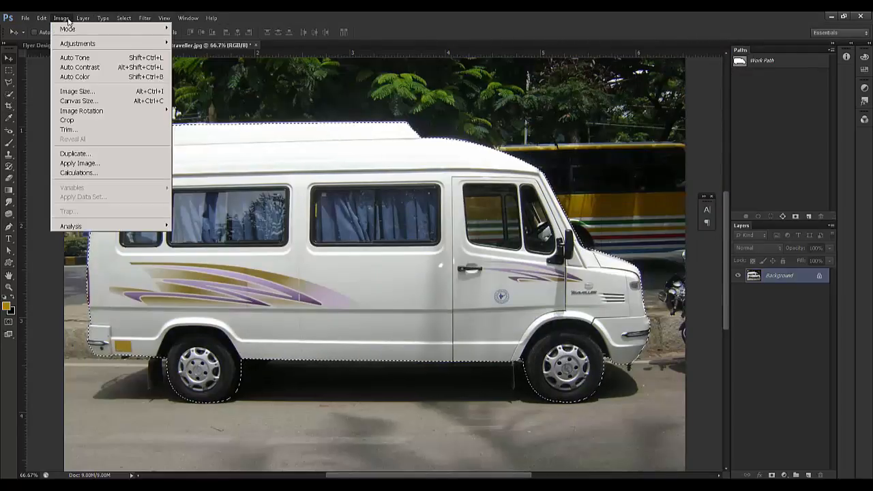
{"action": "left_click", "coordinate": [468, 50]}
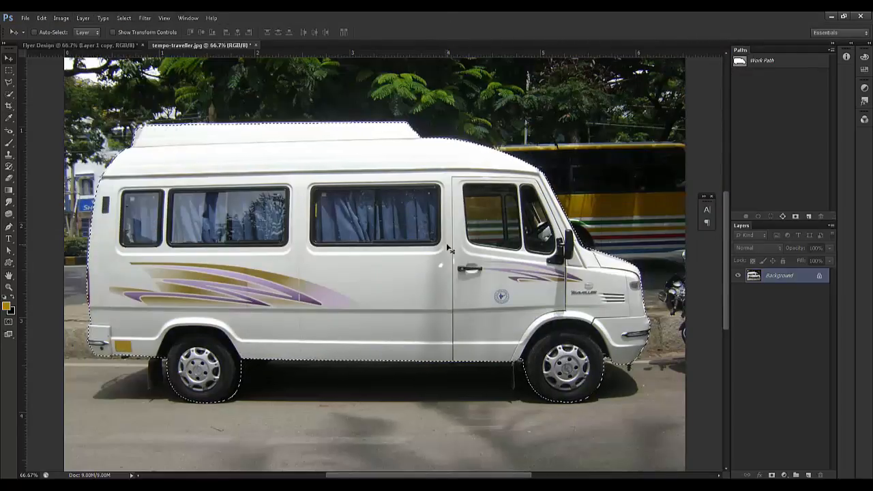
{"action": "left_click", "coordinate": [61, 18]}
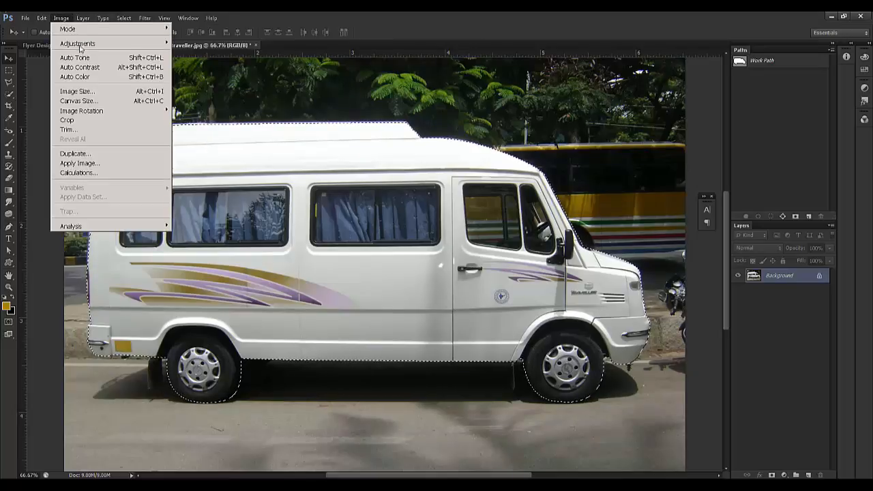
{"action": "mouse_move", "coordinate": [157, 43]}
{"action": "left_click", "coordinate": [205, 53]}
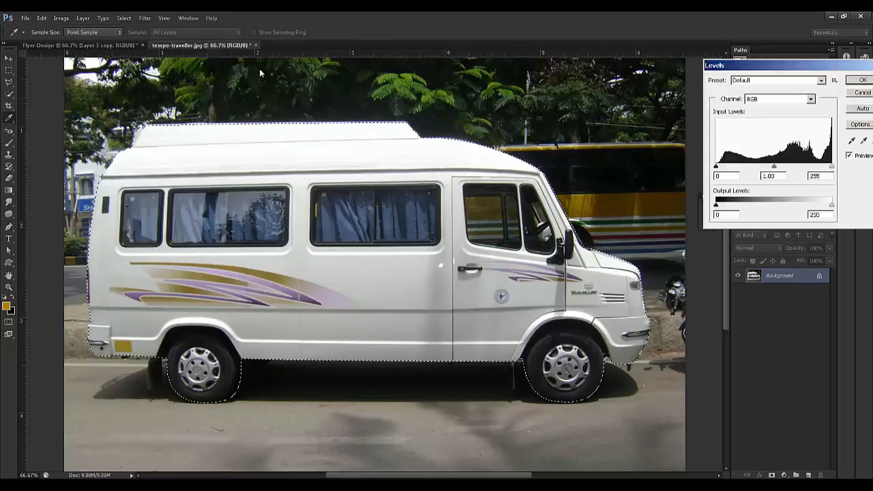
{"action": "left_click_drag", "start_coordinate": [832, 166], "coordinate": [826, 166]}
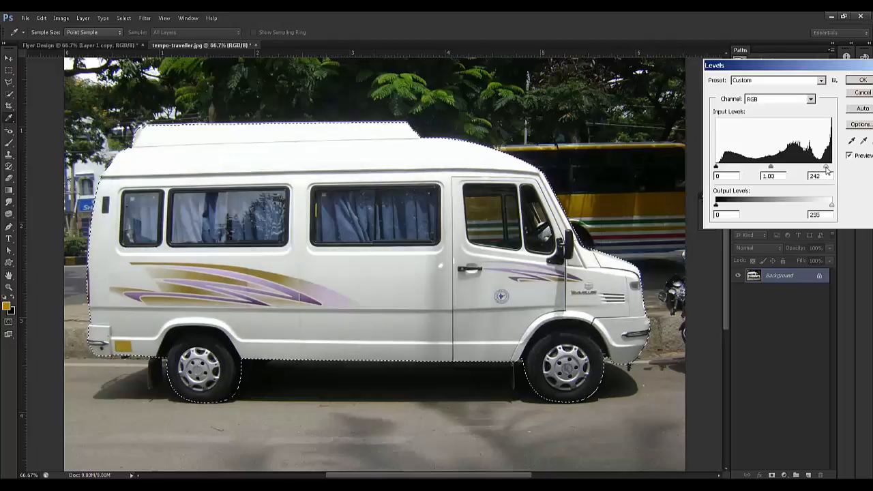
{"action": "left_click_drag", "start_coordinate": [774, 168], "coordinate": [775, 170]}
{"action": "left_click", "coordinate": [774, 169]}
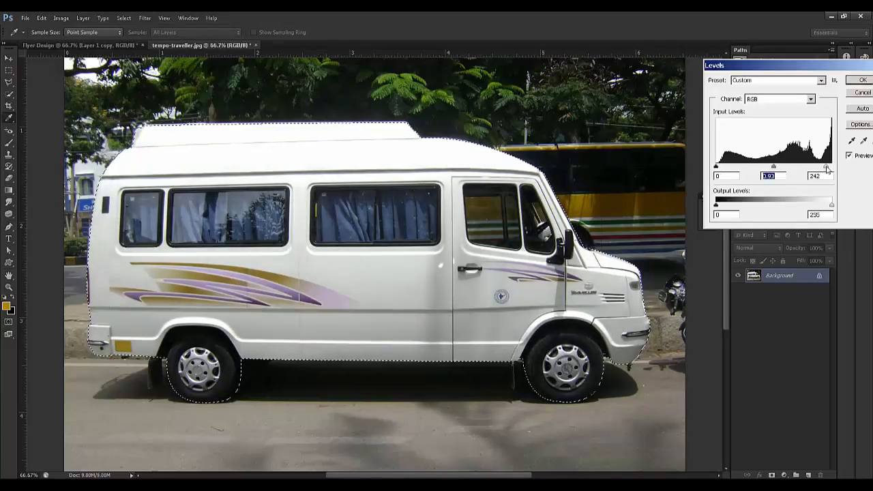
{"action": "left_click_drag", "start_coordinate": [828, 169], "coordinate": [824, 169]}
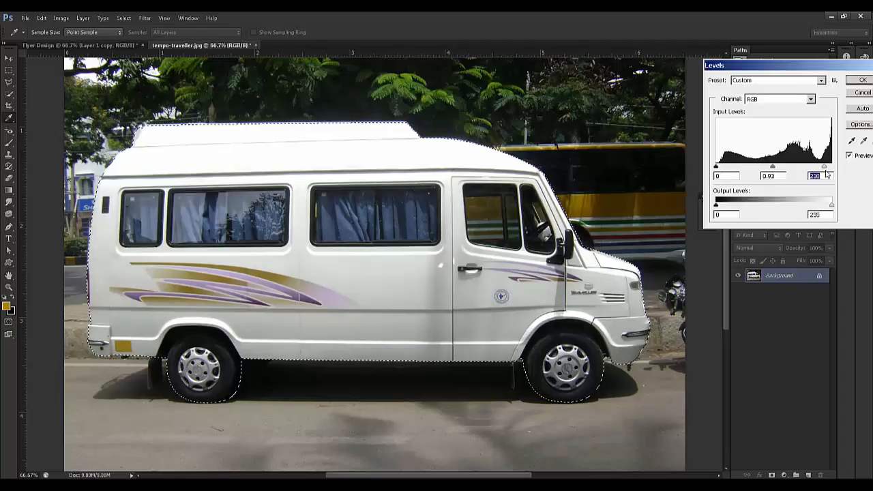
{"action": "left_click", "coordinate": [861, 81]}
Move the cut-out van into the Flyer Design document and position it over the upper part of the page
{"action": "key", "text": "v"}
{"action": "left_click_drag", "start_coordinate": [219, 193], "coordinate": [123, 104]}
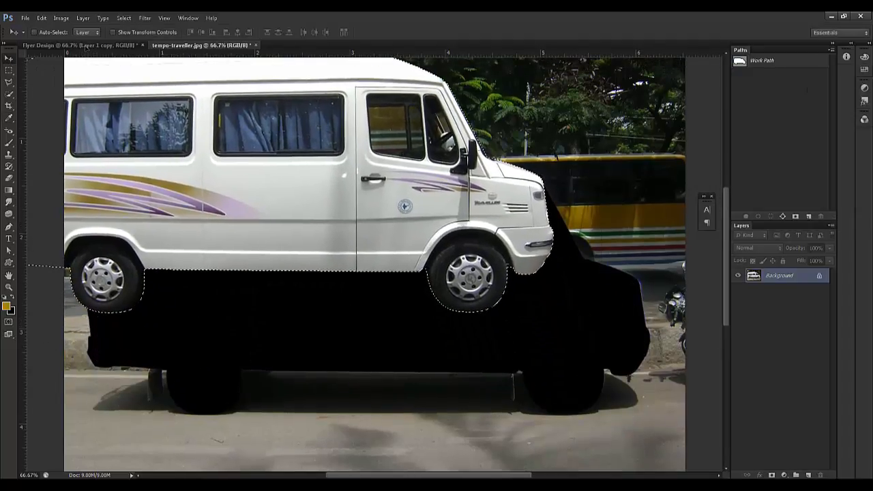
{"action": "left_click_drag", "start_coordinate": [85, 45], "coordinate": [277, 228]}
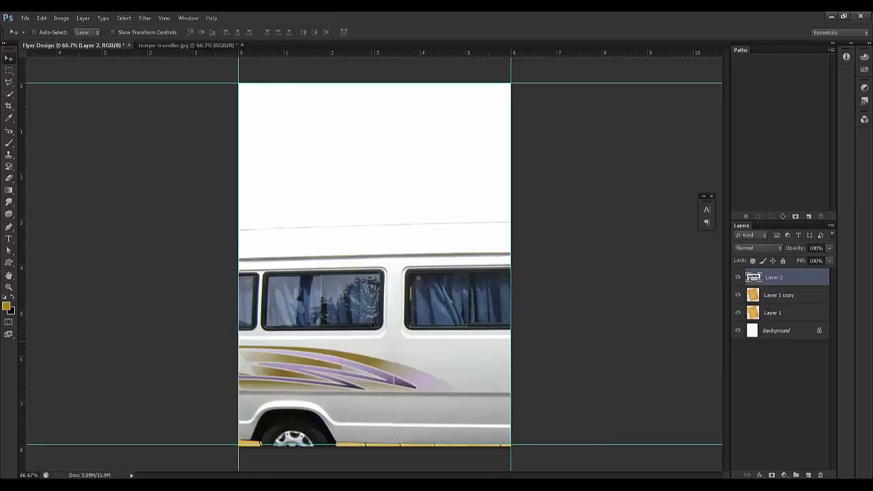
{"action": "left_click_drag", "start_coordinate": [373, 335], "coordinate": [401, 241]}
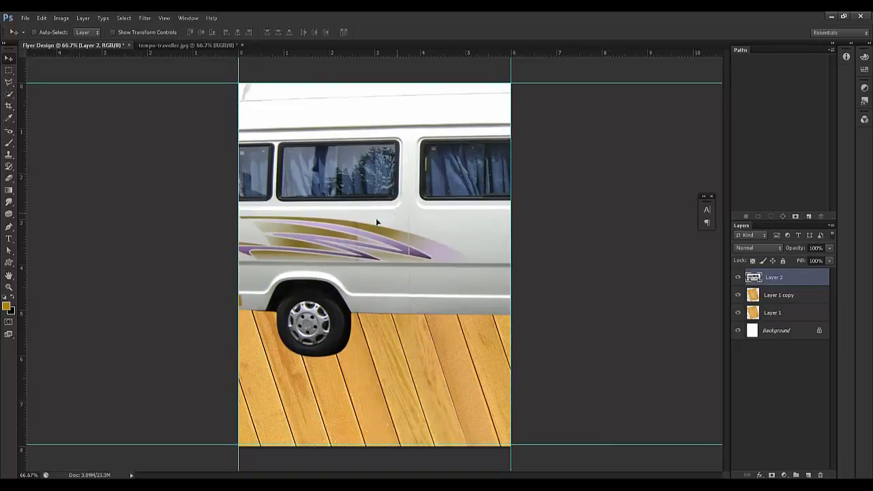
{"action": "key", "text": "ctrl+z"}
Scale the van proportionally to 45% and shift it over the upper half of the flyer
{"action": "key", "text": "ctrl+t"}
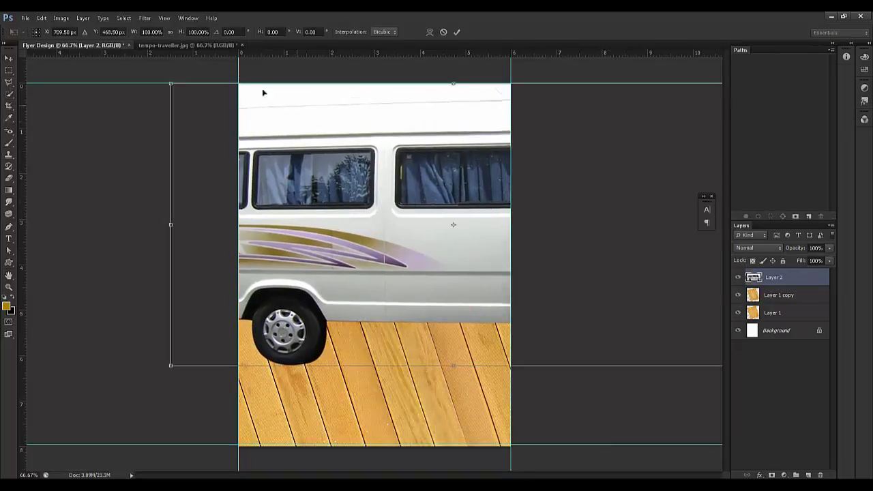
{"action": "left_click", "coordinate": [169, 34]}
{"action": "left_click_drag", "start_coordinate": [180, 32], "coordinate": [158, 33]}
{"action": "left_click_drag", "start_coordinate": [426, 224], "coordinate": [368, 219]}
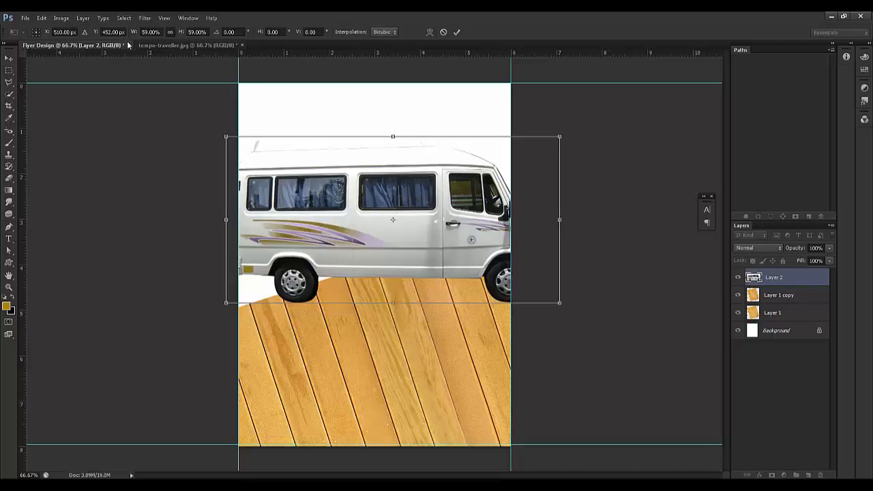
{"action": "left_click_drag", "start_coordinate": [181, 33], "coordinate": [174, 34]}
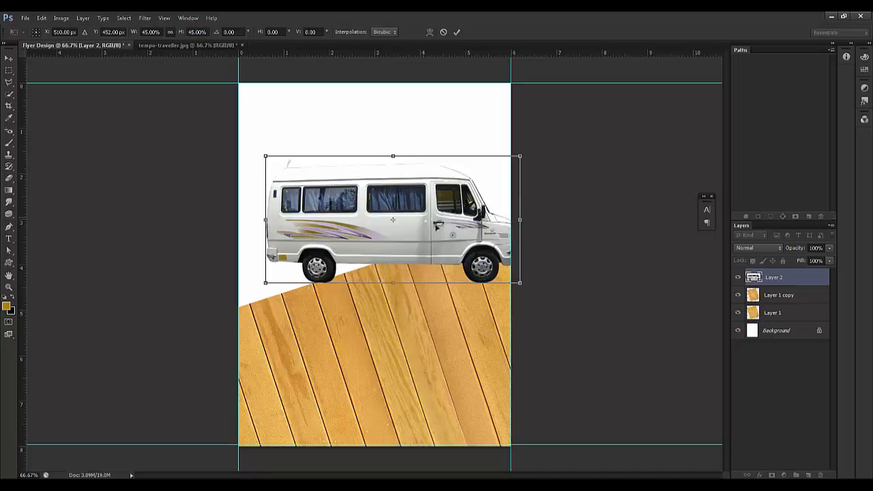
Rotate the van to -18.10 degrees and place its wheels on the slanted upper edge of the wood planks
{"action": "left_click_drag", "start_coordinate": [536, 204], "coordinate": [525, 158]}
{"action": "left_click_drag", "start_coordinate": [440, 217], "coordinate": [410, 209]}
{"action": "left_click_drag", "start_coordinate": [489, 137], "coordinate": [482, 124]}
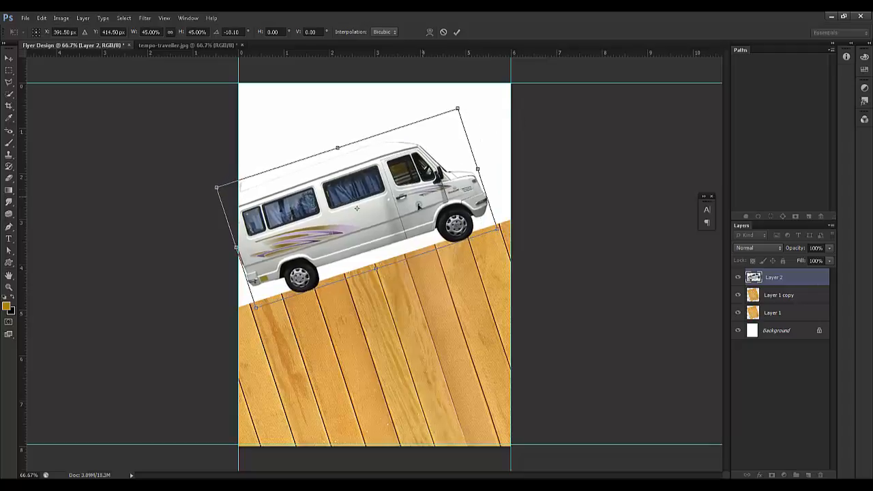
{"action": "left_click_drag", "start_coordinate": [429, 209], "coordinate": [436, 198]}
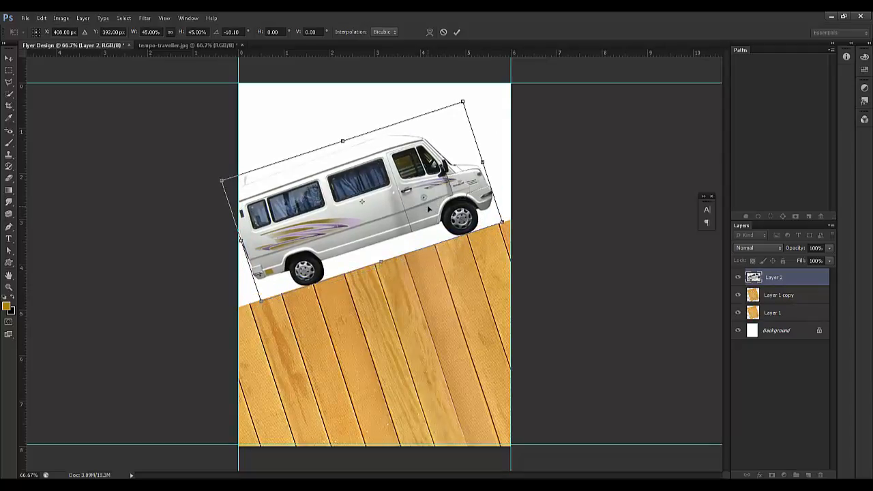
{"action": "key", "text": "Return"}
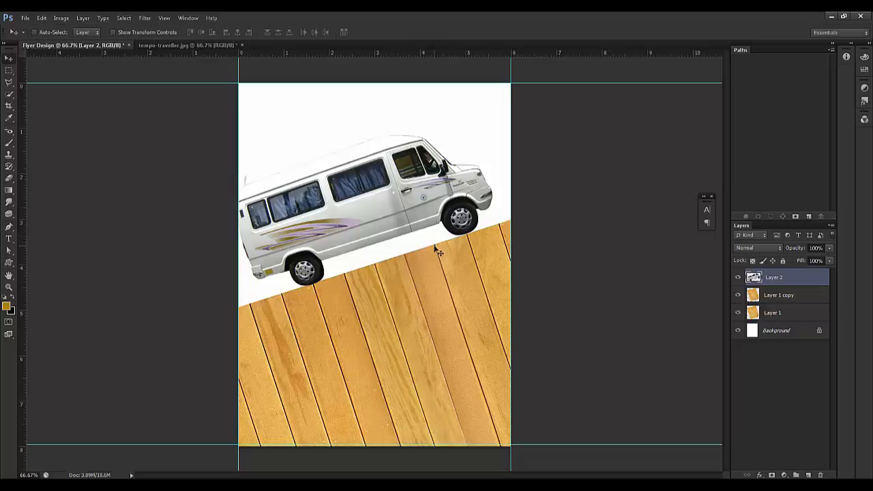
{"action": "left_click_drag", "start_coordinate": [374, 230], "coordinate": [379, 228]}
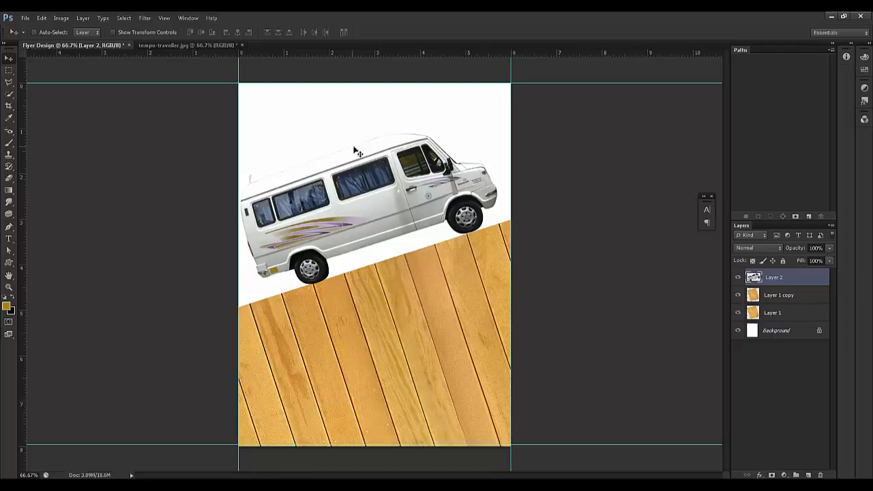
Outline the raised roof section above the van's roofline with a polygonal selection, delete it and deselect
{"action": "key", "text": "ctrl+plus"}
{"action": "key", "text": "ctrl+plus"}
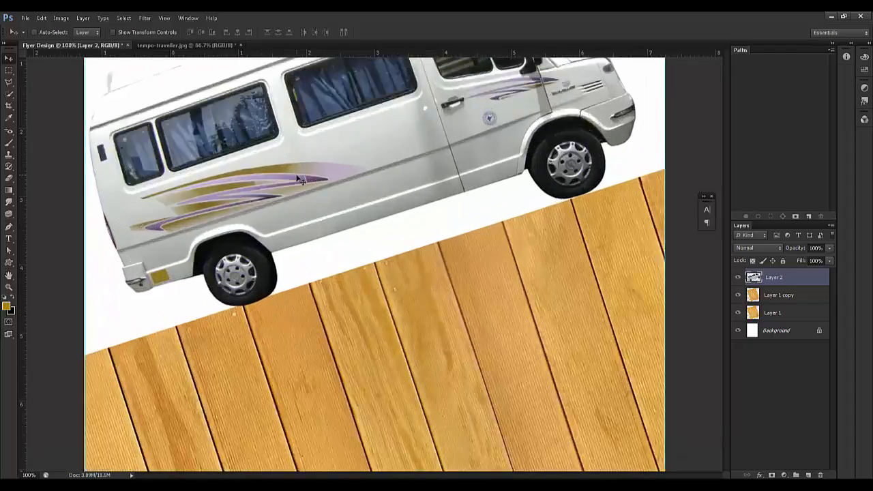
{"action": "left_click_drag", "start_coordinate": [287, 144], "coordinate": [451, 377]}
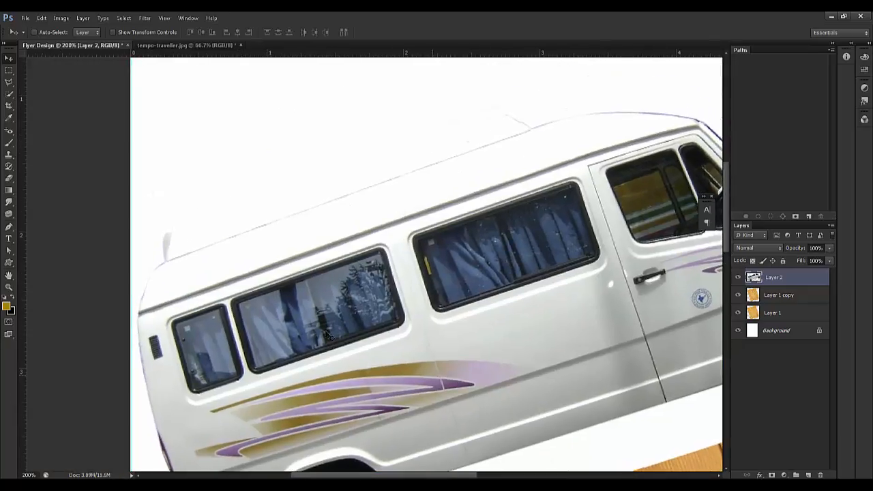
{"action": "left_click", "coordinate": [9, 82]}
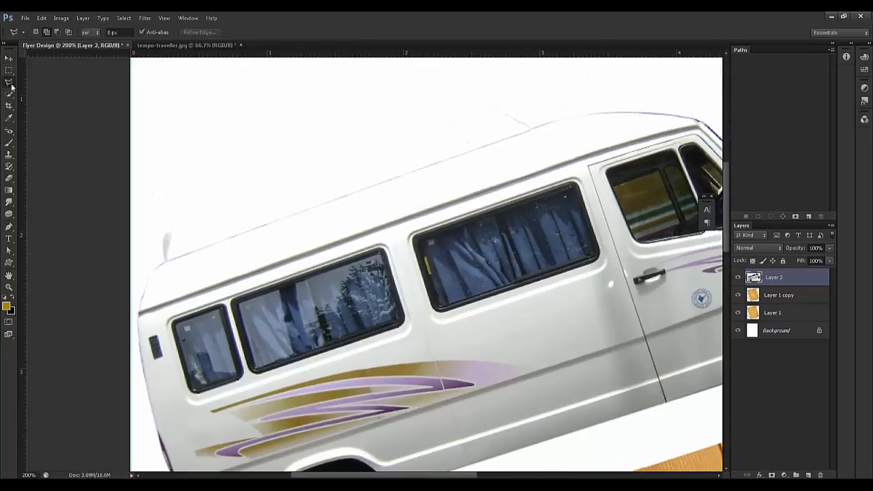
{"action": "left_click", "coordinate": [534, 130]}
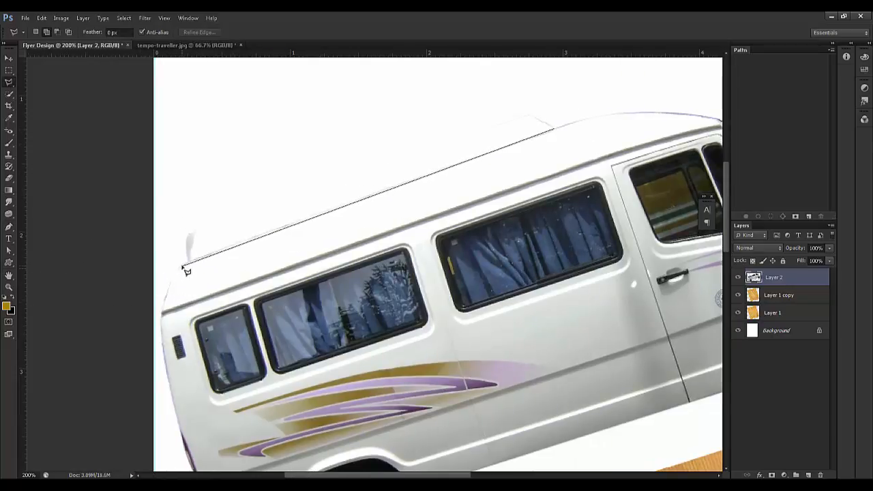
{"action": "left_click", "coordinate": [181, 263]}
{"action": "left_click", "coordinate": [173, 189]}
{"action": "left_click", "coordinate": [558, 102]}
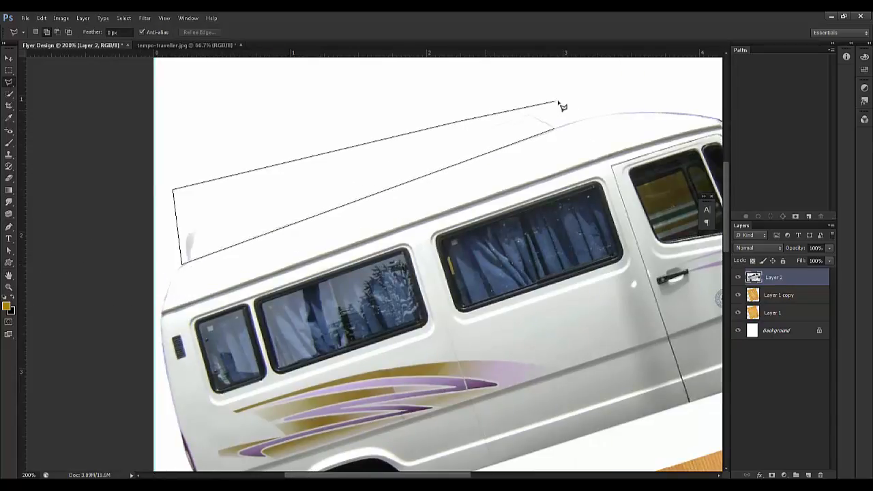
{"action": "left_click", "coordinate": [566, 116]}
{"action": "left_click", "coordinate": [554, 131]}
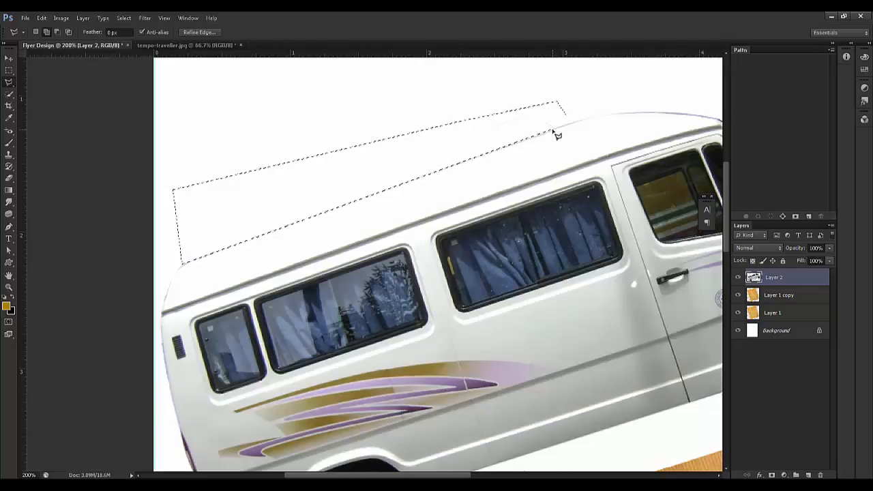
{"action": "key", "text": "ctrl+d"}
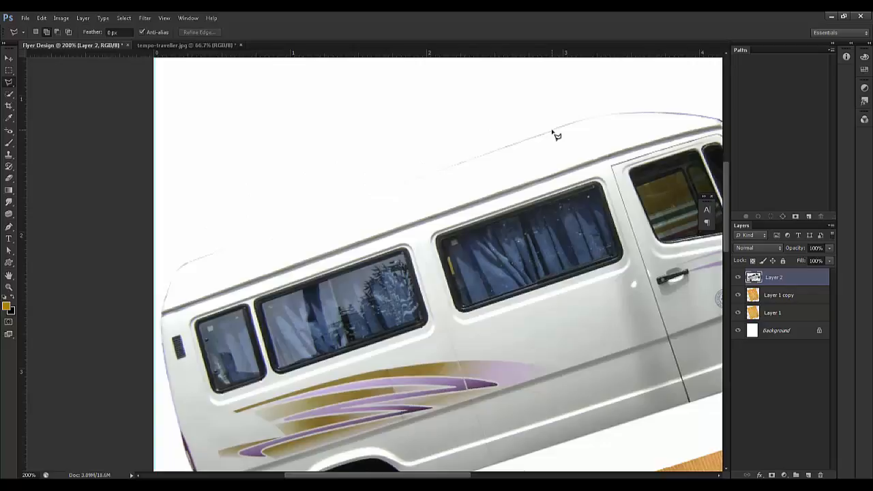
Add a drop shadow to the van layer with distance 18 px, spread 20% and size 21 px
{"action": "key", "text": "ctrl+minus"}
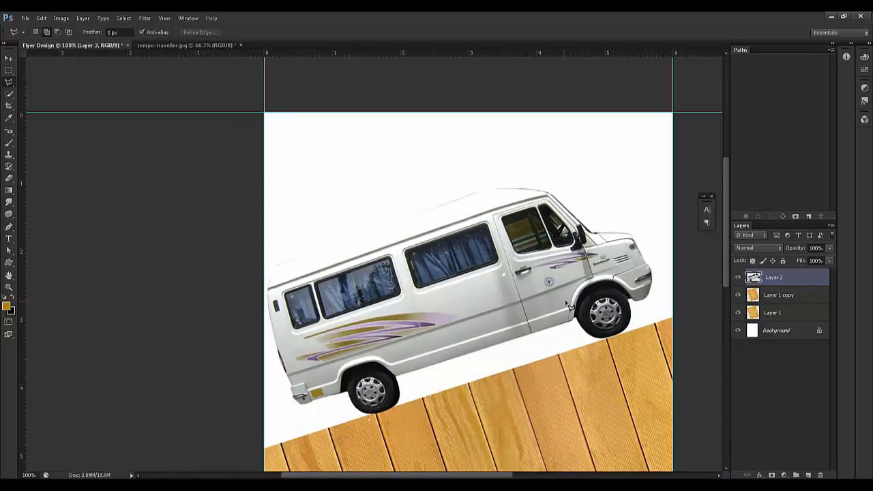
{"action": "left_click", "coordinate": [760, 475]}
{"action": "left_click", "coordinate": [792, 470]}
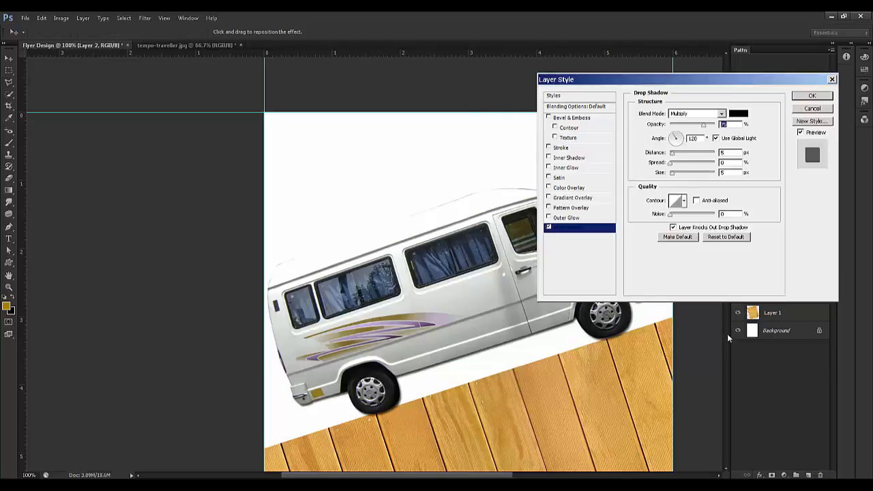
{"action": "left_click_drag", "start_coordinate": [673, 172], "coordinate": [676, 176]}
{"action": "left_click", "coordinate": [676, 157]}
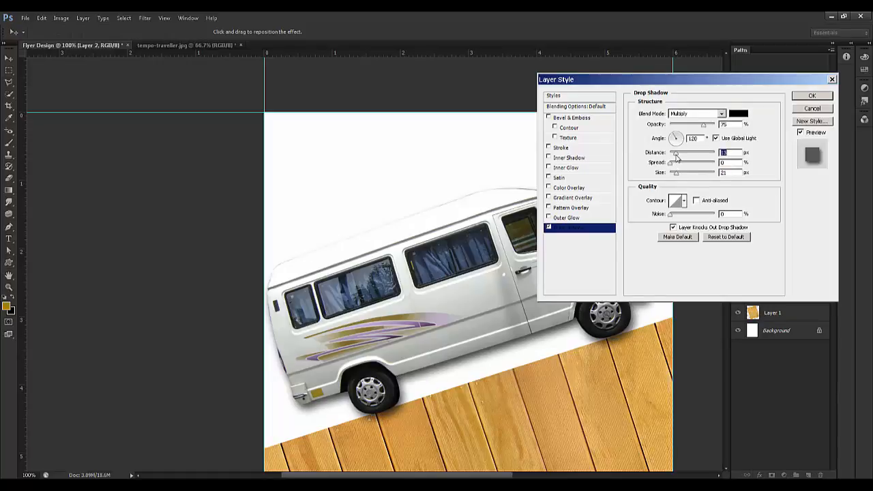
{"action": "left_click_drag", "start_coordinate": [676, 157], "coordinate": [679, 164]}
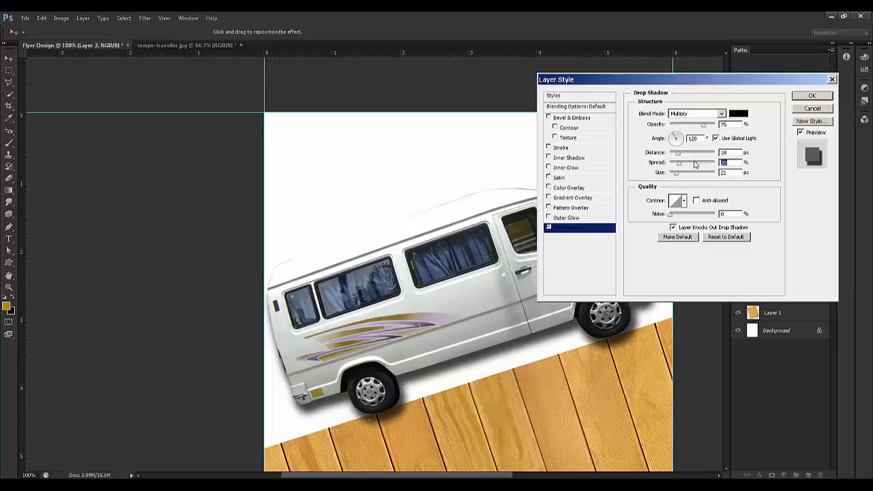
{"action": "left_click", "coordinate": [809, 97]}
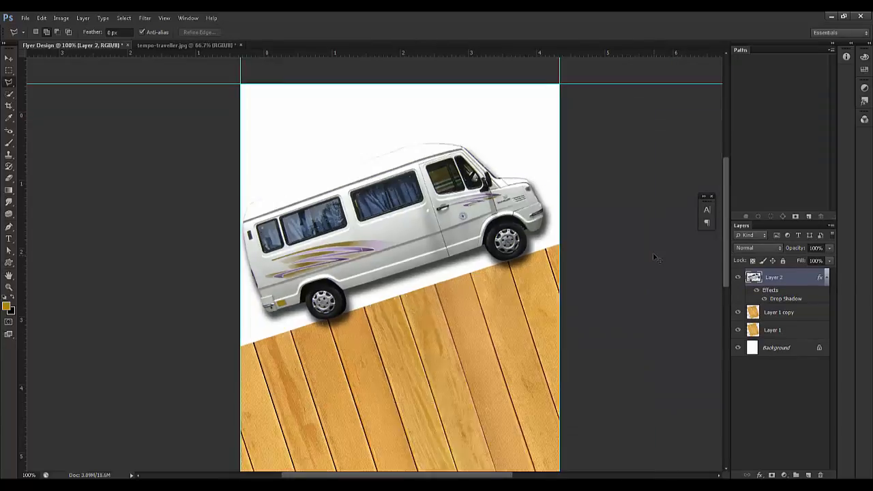
{"action": "key", "text": "ctrl+minus"}
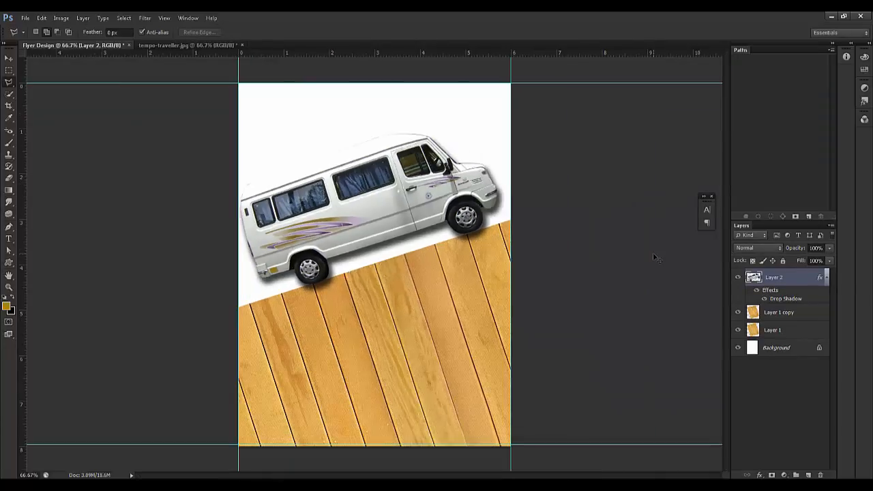
Open the wood03 texture image from the Phamplet design in photoshop folder
{"action": "left_click", "coordinate": [24, 18]}
{"action": "left_click", "coordinate": [31, 39]}
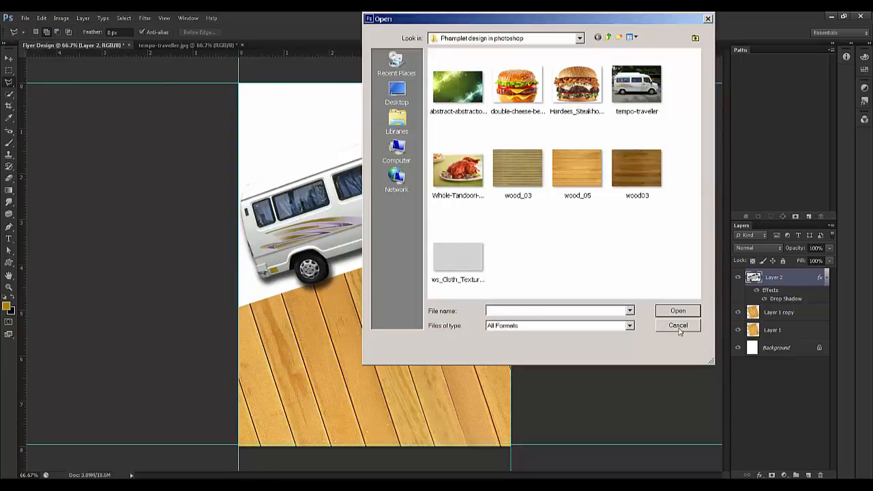
{"action": "left_click", "coordinate": [623, 166]}
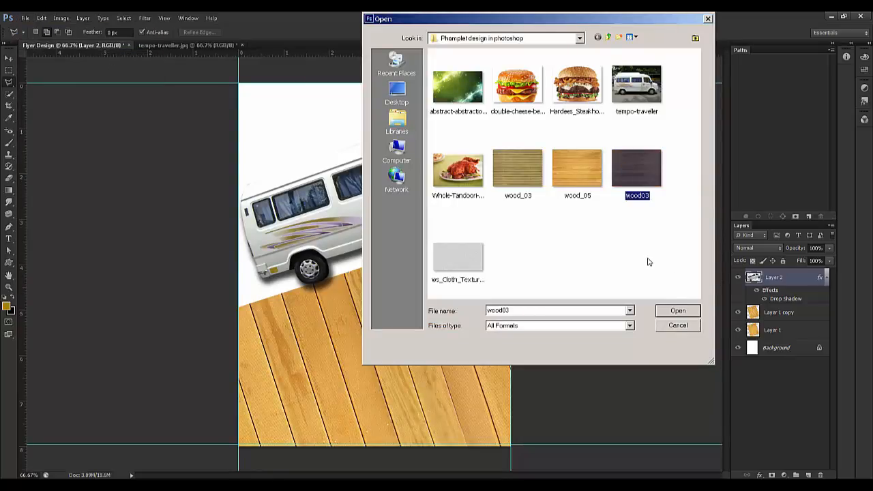
{"action": "left_click", "coordinate": [678, 312]}
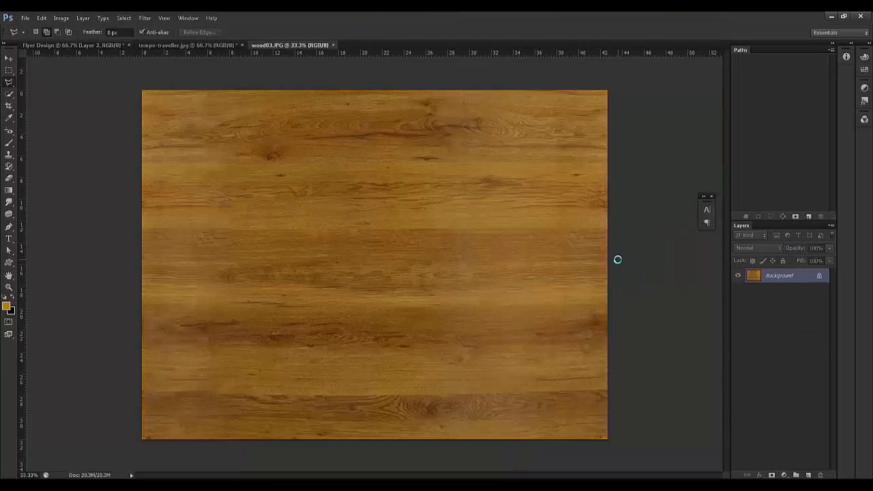
Darken the wood03 texture with Levels by raising the black input level to 56
{"action": "key", "text": "ctrl+l"}
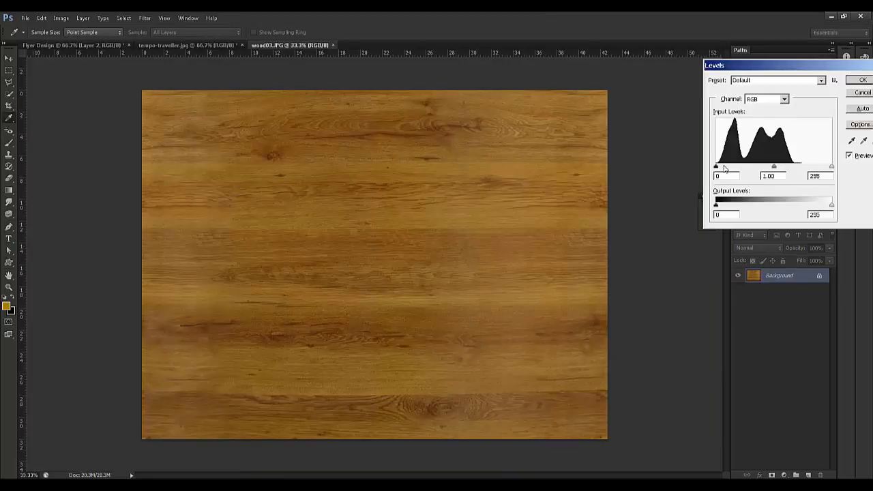
{"action": "left_click_drag", "start_coordinate": [716, 168], "coordinate": [742, 169]}
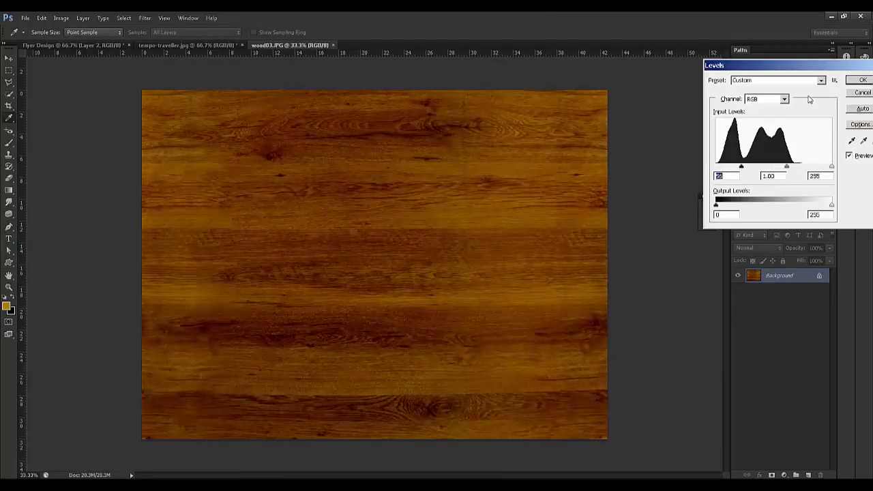
{"action": "left_click", "coordinate": [862, 79]}
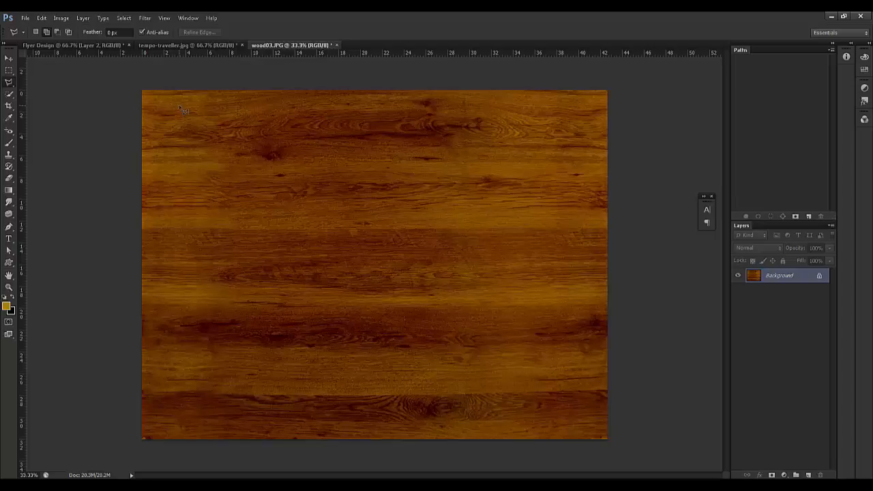
Copy the darkened wood texture into the flyer document and close the wood03 image without saving it
{"action": "key", "text": "v"}
{"action": "left_click_drag", "start_coordinate": [282, 47], "coordinate": [386, 136]}
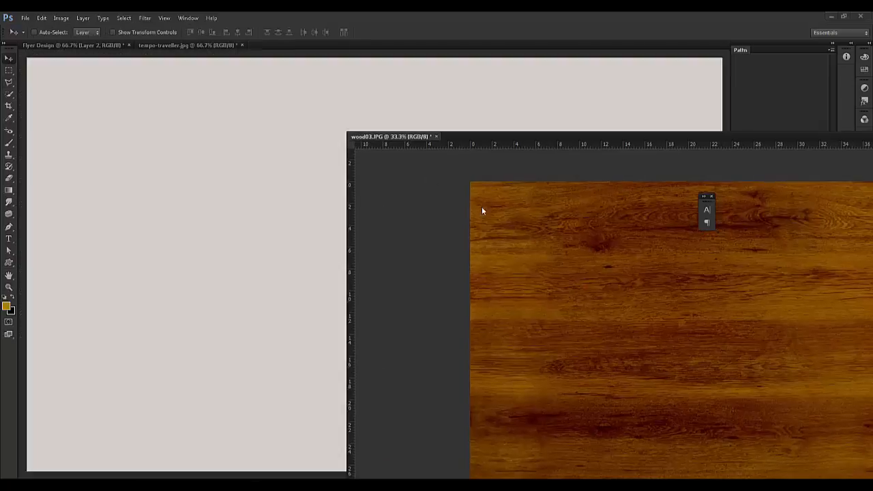
{"action": "left_click_drag", "start_coordinate": [482, 207], "coordinate": [327, 351]}
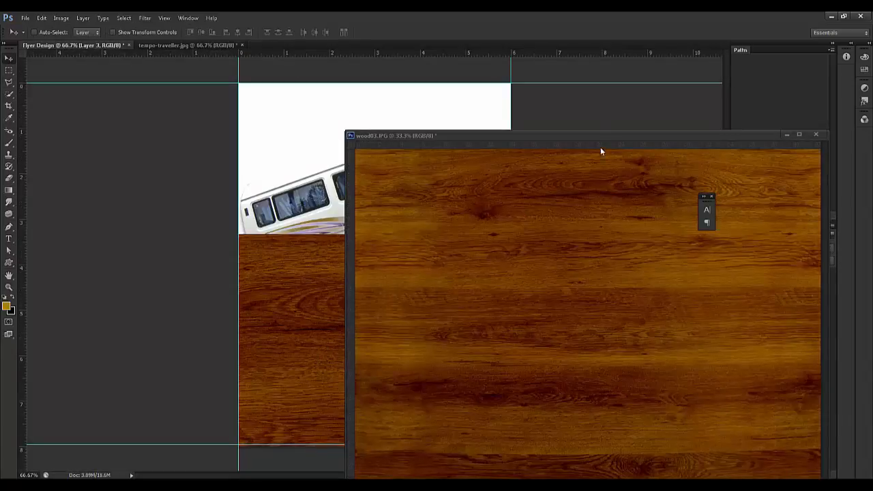
{"action": "left_click_drag", "start_coordinate": [600, 136], "coordinate": [434, 142]}
{"action": "left_click", "coordinate": [648, 141]}
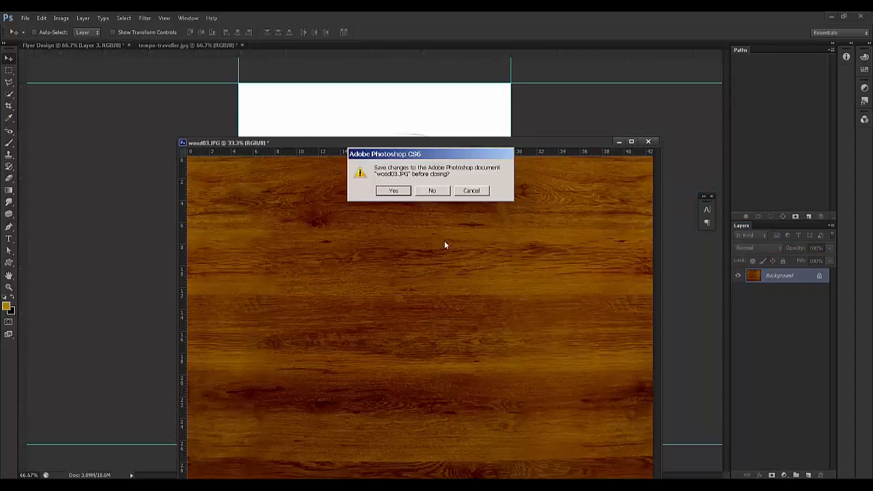
{"action": "left_click", "coordinate": [432, 190]}
{"action": "key", "text": "ctrl+t"}
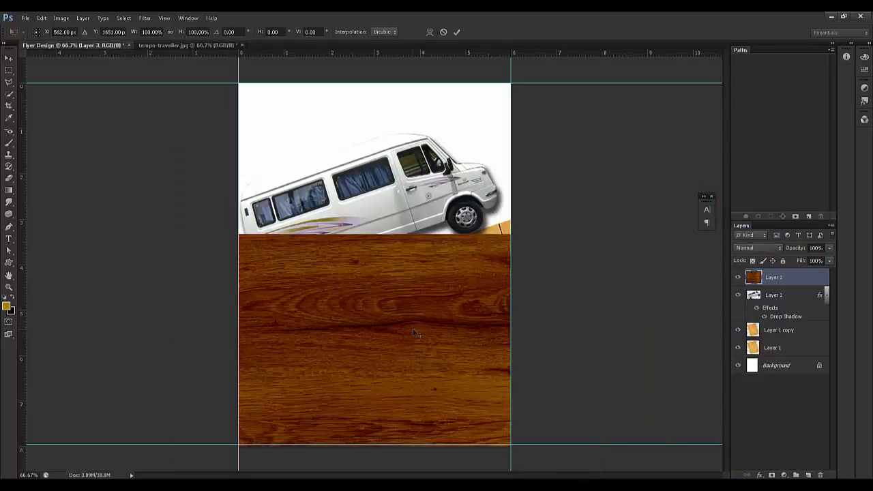
{"action": "left_click_drag", "start_coordinate": [506, 188], "coordinate": [497, 183]}
{"action": "key", "text": "Escape"}
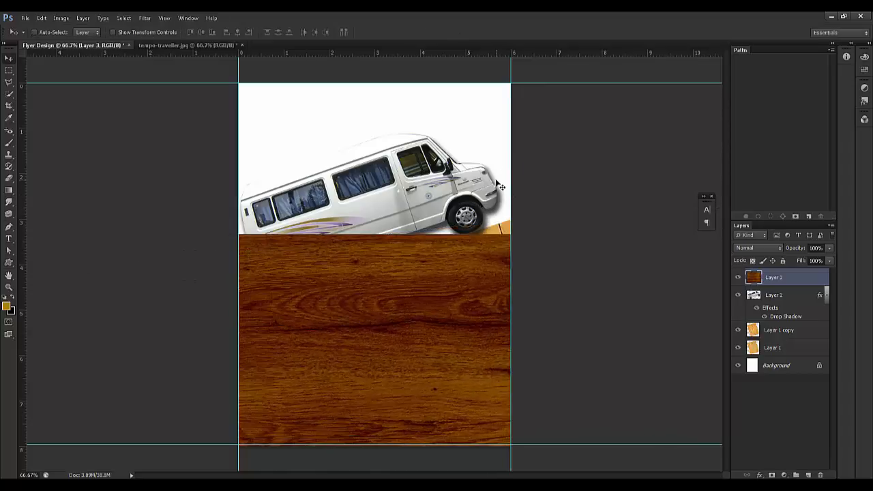
{"action": "key", "text": "ctrl+t"}
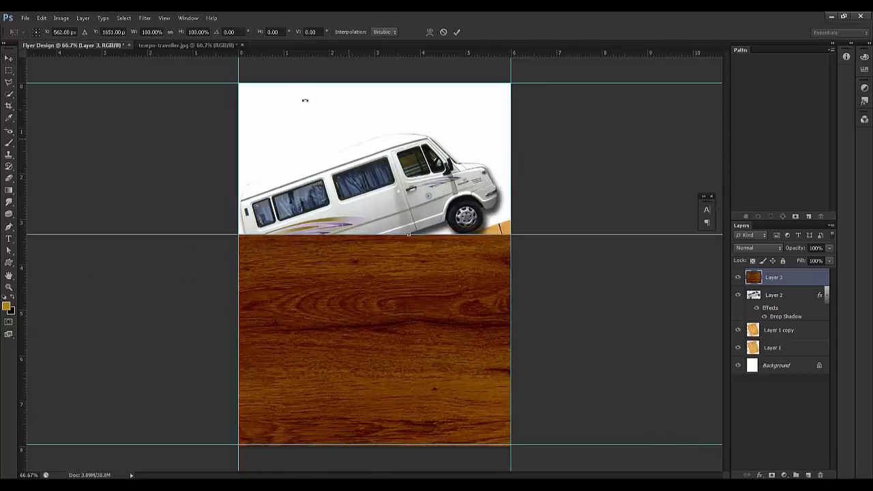
{"action": "left_click", "coordinate": [178, 32]}
{"action": "left_click", "coordinate": [171, 32]}
{"action": "left_click_drag", "start_coordinate": [183, 32], "coordinate": [176, 32]}
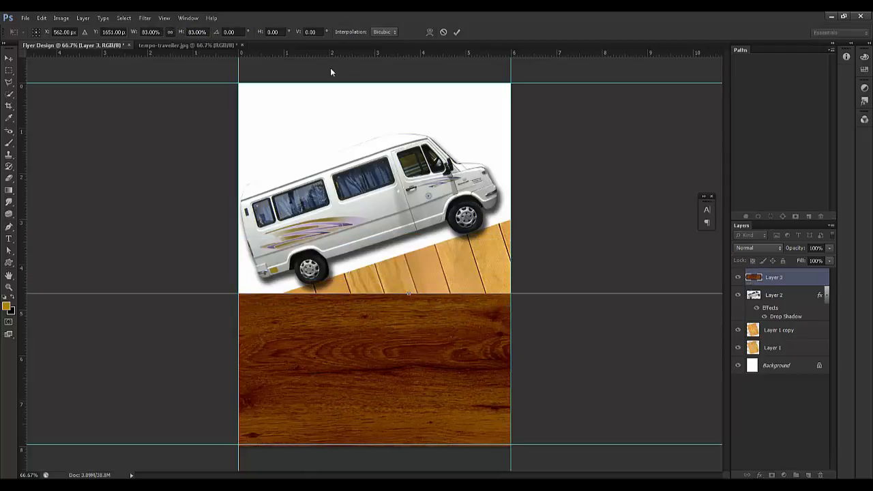
{"action": "left_click", "coordinate": [453, 32]}
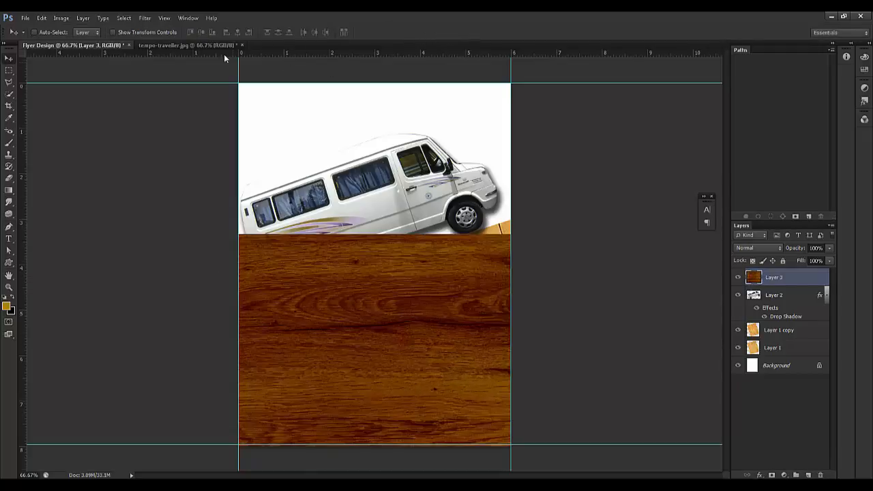
Scale the dark wood texture to 39%, rotate it to the planks' slant and align its upper edge with theirs
{"action": "key", "text": "ctrl+t"}
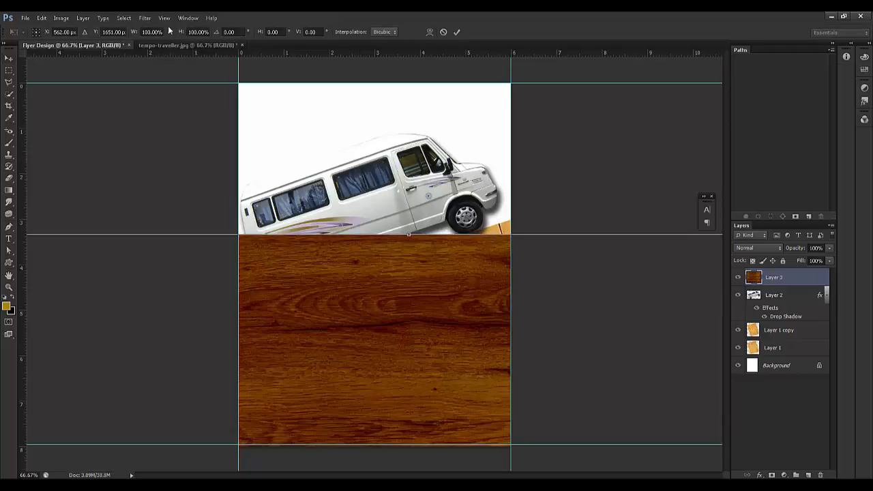
{"action": "left_click_drag", "start_coordinate": [177, 33], "coordinate": [165, 33]}
{"action": "left_click_drag", "start_coordinate": [412, 430], "coordinate": [421, 306]}
{"action": "left_click_drag", "start_coordinate": [179, 33], "coordinate": [170, 32]}
{"action": "left_click_drag", "start_coordinate": [384, 400], "coordinate": [368, 369]}
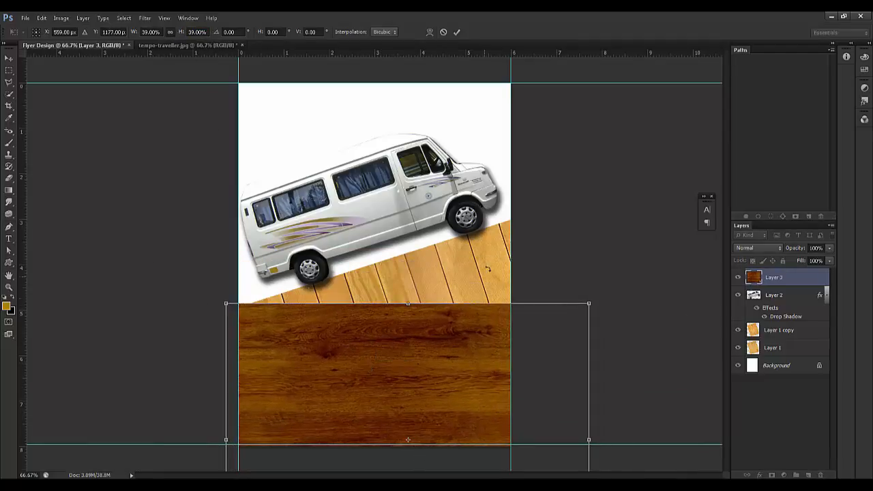
{"action": "left_click_drag", "start_coordinate": [555, 260], "coordinate": [517, 198]}
{"action": "left_click_drag", "start_coordinate": [472, 354], "coordinate": [467, 314]}
{"action": "key", "text": "Return"}
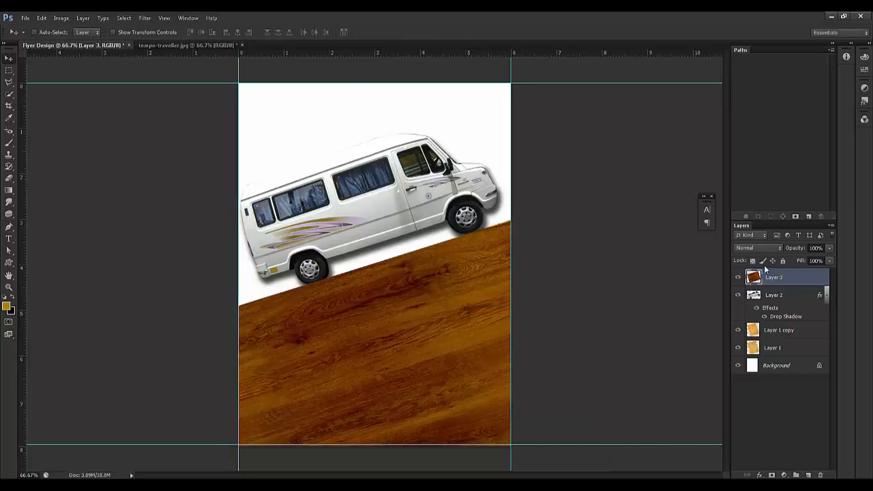
Set the dark wood texture layer's blend mode to Multiply over the planks
{"action": "left_click", "coordinate": [758, 248]}
{"action": "left_click", "coordinate": [746, 53]}
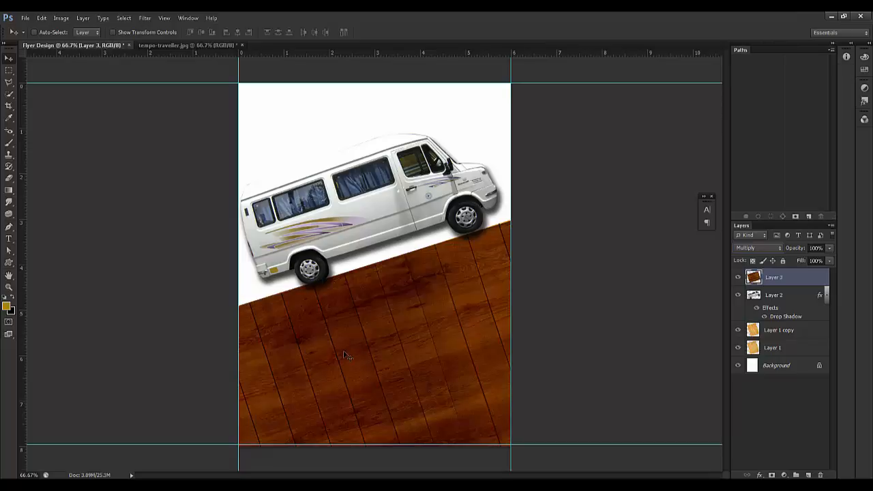
{"action": "key", "text": "ctrl+t"}
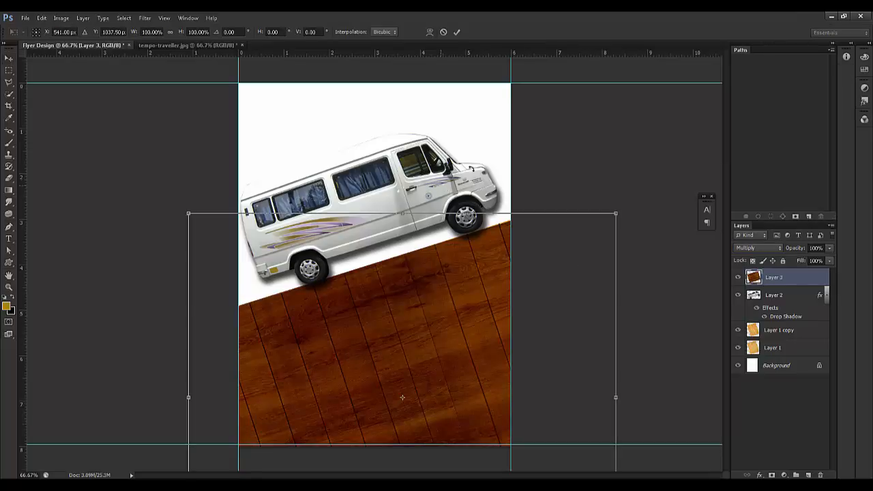
{"action": "key", "text": "Return"}
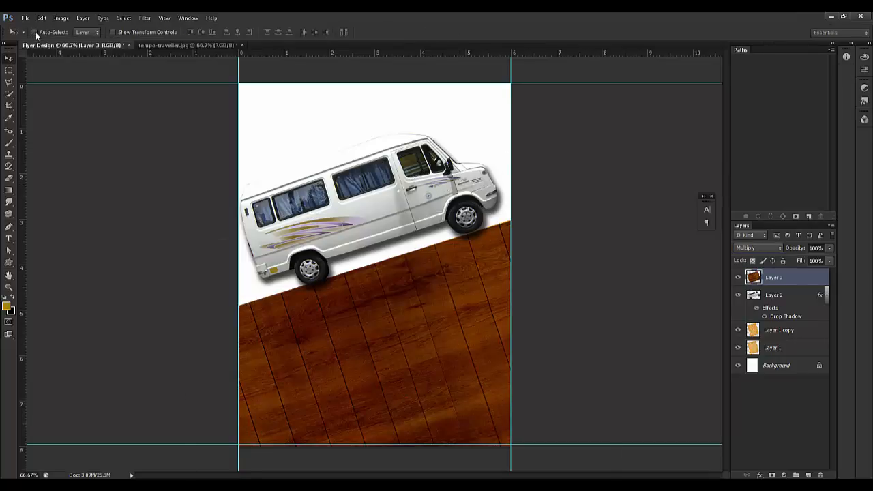
Turn on automatic layer selection, rotate the van slightly and lower its wheels onto the planks' slanted edge
{"action": "left_click", "coordinate": [386, 208]}
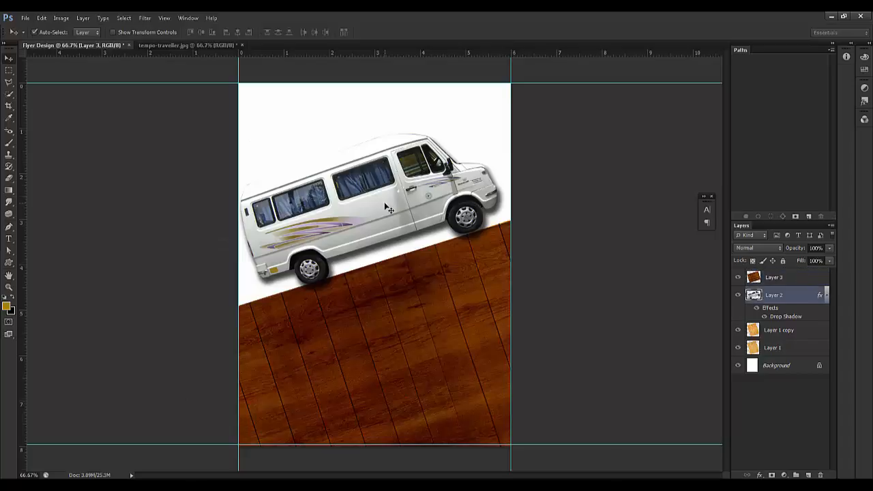
{"action": "key", "text": "ctrl+t"}
{"action": "mouse_move", "coordinate": [515, 124]}
{"action": "left_mouse_down"}
{"action": "mouse_move", "coordinate": [527, 113]}
{"action": "mouse_move", "coordinate": [505, 130]}
{"action": "left_mouse_up"}
{"action": "key", "text": "Return"}
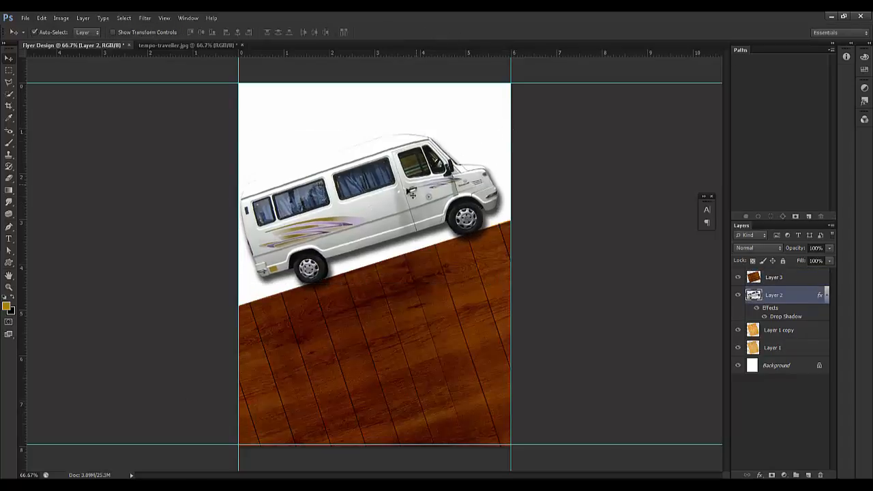
{"action": "left_click_drag", "start_coordinate": [391, 195], "coordinate": [393, 199]}
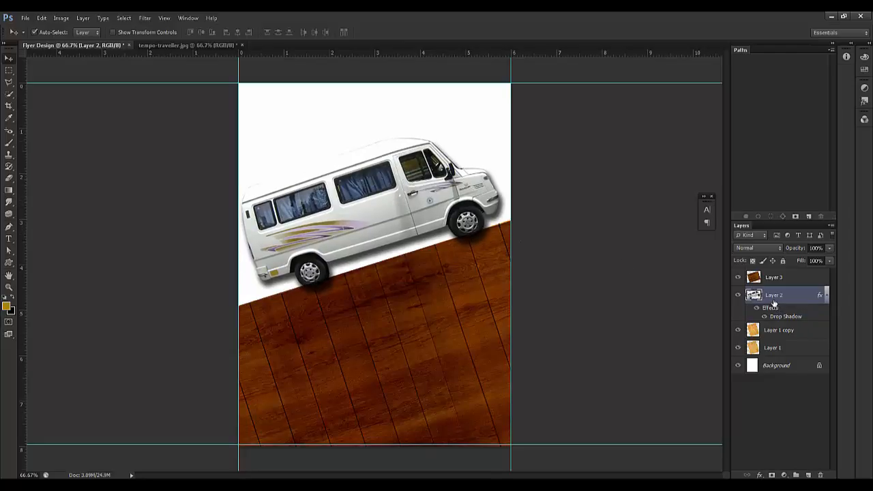
Duplicate the dark wood texture layer and set the copy's opacity to 53%
{"action": "left_click", "coordinate": [441, 386]}
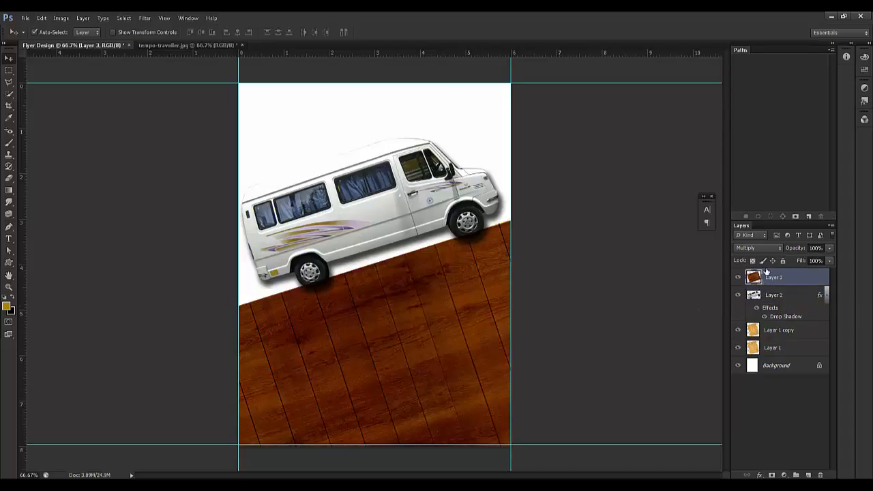
{"action": "left_click_drag", "start_coordinate": [778, 282], "coordinate": [808, 474]}
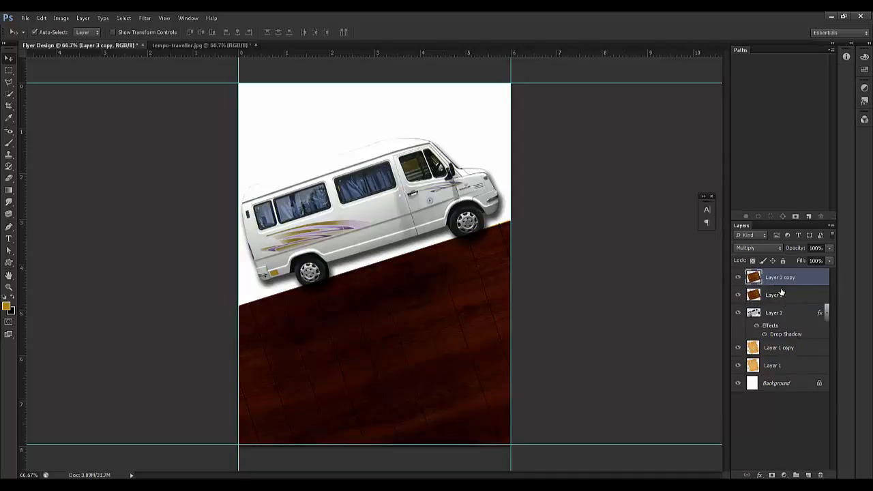
{"action": "left_click_drag", "start_coordinate": [789, 250], "coordinate": [792, 249]}
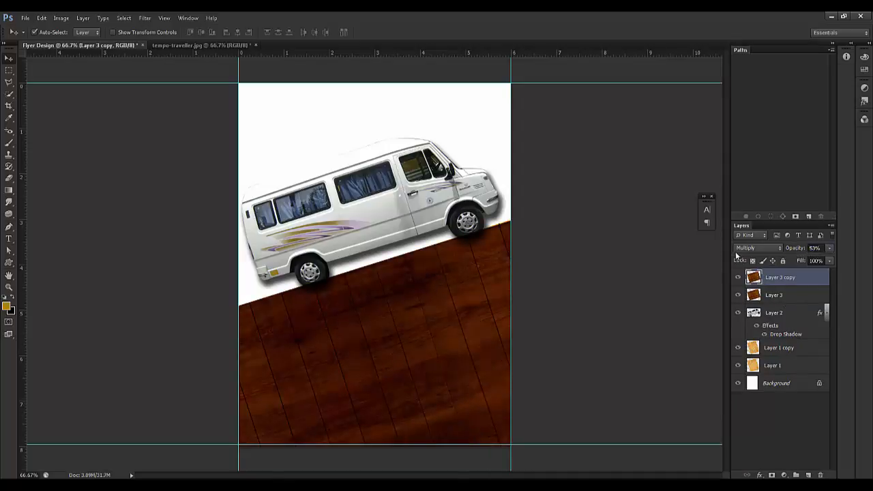
Open the abstract-abstraction-texture-background-bubbles-wallpapers.jpg image from the Phamplet design in photoshop folder
{"action": "left_click", "coordinate": [24, 18]}
{"action": "left_click", "coordinate": [40, 37]}
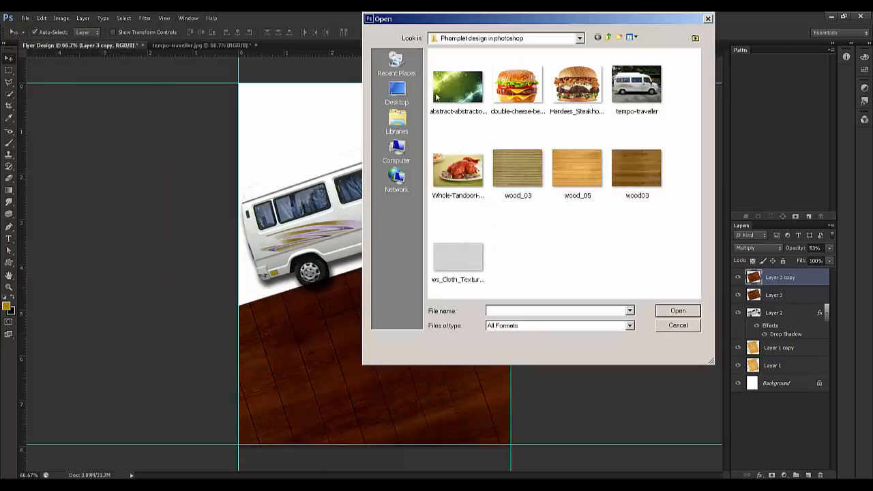
{"action": "left_click", "coordinate": [457, 88]}
{"action": "left_click", "coordinate": [689, 312]}
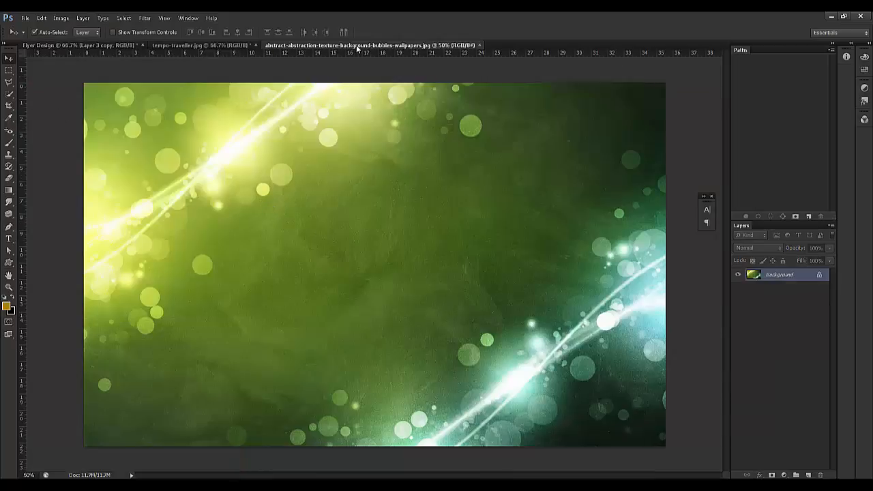
Copy the green bubbles background into the flyer as the topmost layer and close its source image
{"action": "left_click_drag", "start_coordinate": [357, 47], "coordinate": [472, 146]}
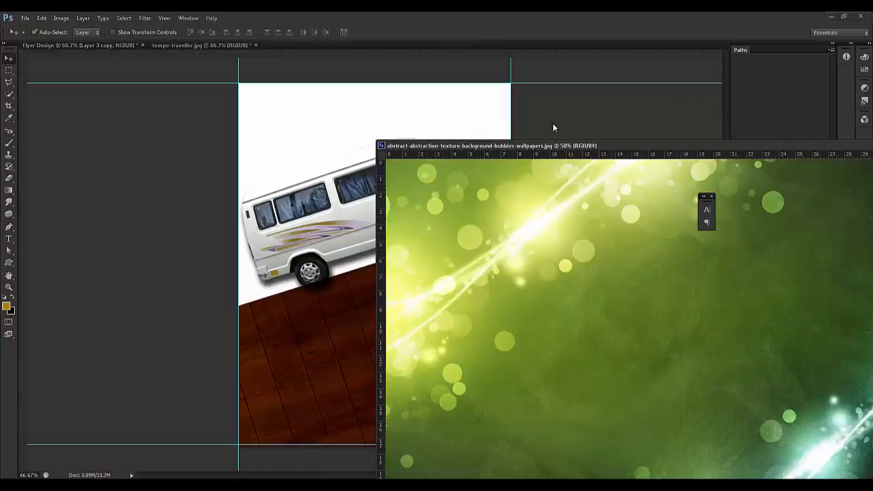
{"action": "left_click_drag", "start_coordinate": [554, 128], "coordinate": [588, 81]}
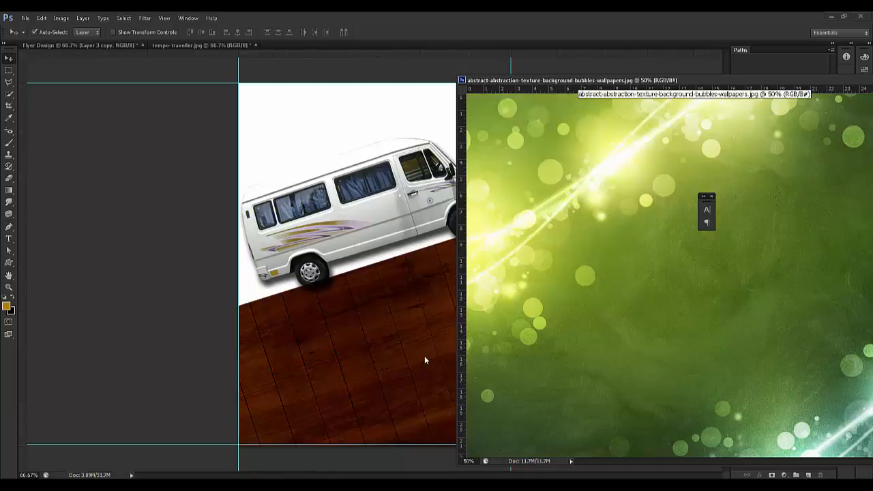
{"action": "left_click_drag", "start_coordinate": [587, 214], "coordinate": [364, 146]}
{"action": "left_click_drag", "start_coordinate": [655, 85], "coordinate": [262, 99]}
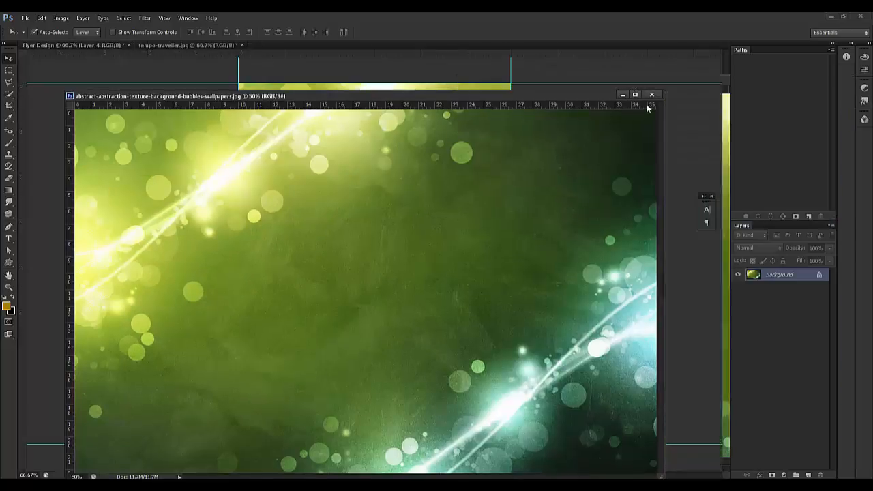
{"action": "left_click", "coordinate": [653, 96]}
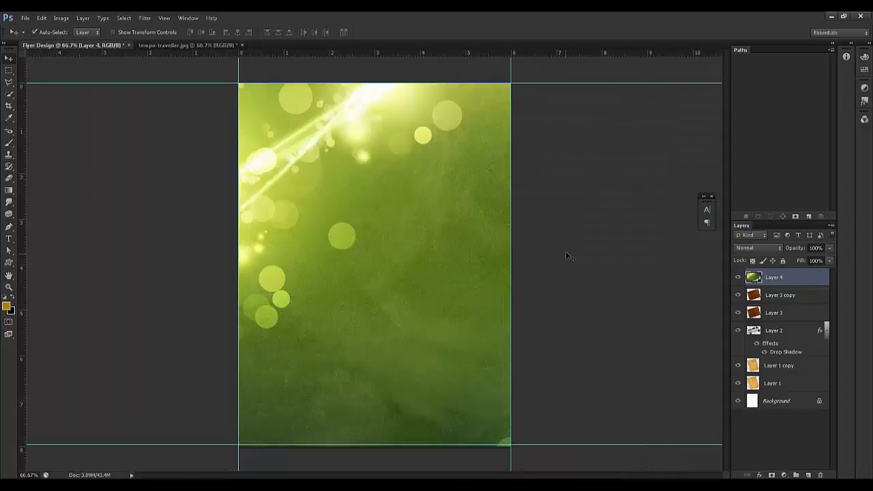
Scale the green bubbles background to about 45.35% and place it across the full width of the flyer's upper part
{"action": "key", "text": "ctrl+t"}
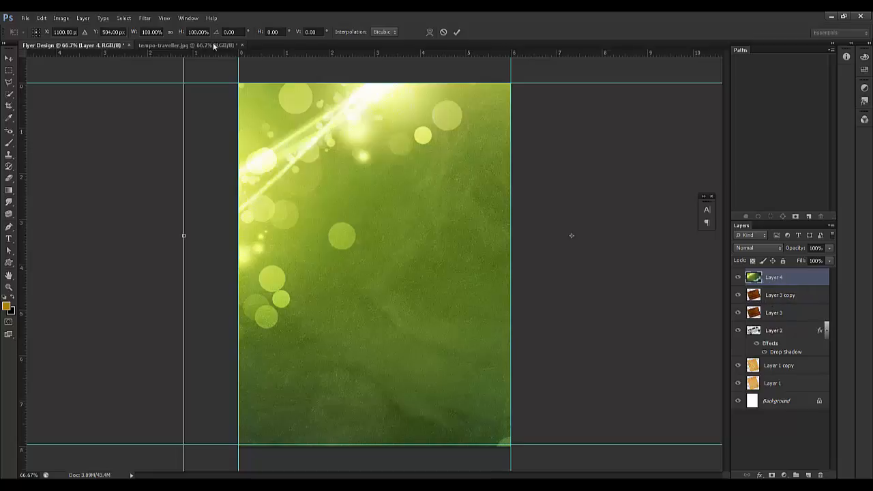
{"action": "left_click", "coordinate": [172, 32]}
{"action": "left_click_drag", "start_coordinate": [179, 34], "coordinate": [168, 35]}
{"action": "left_click_drag", "start_coordinate": [572, 197], "coordinate": [348, 179]}
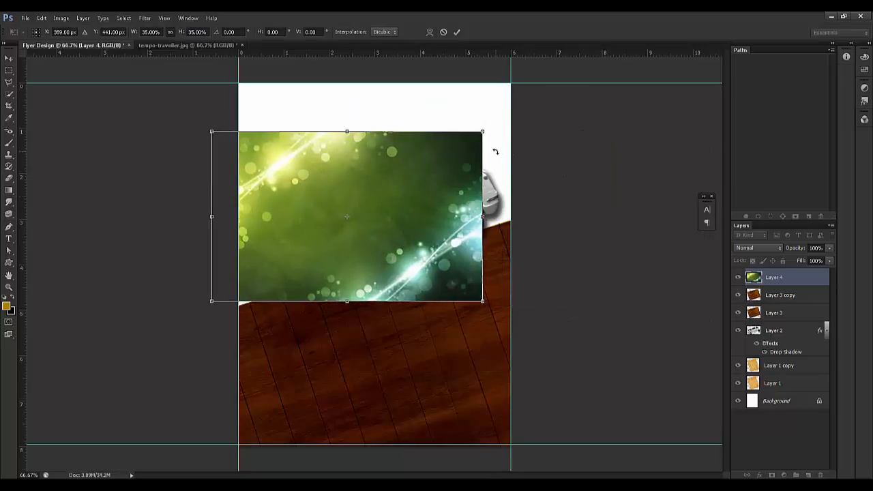
{"action": "left_click_drag", "start_coordinate": [484, 131], "coordinate": [566, 86]}
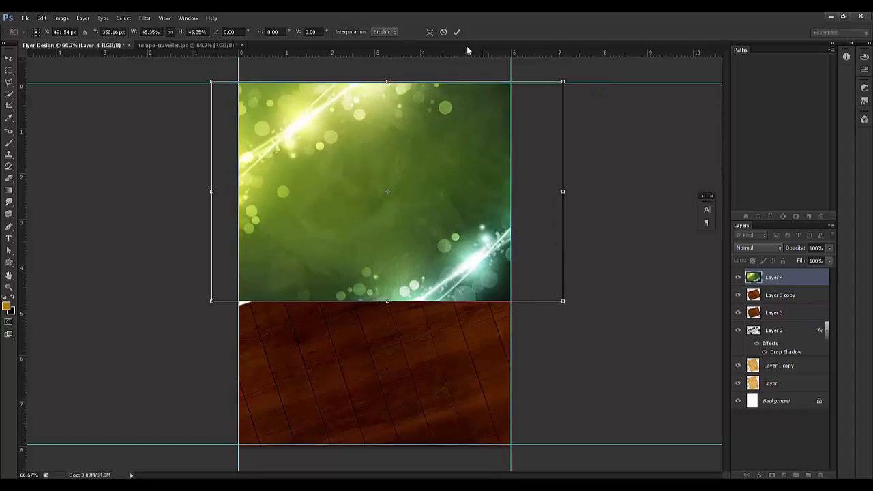
{"action": "left_click", "coordinate": [456, 32]}
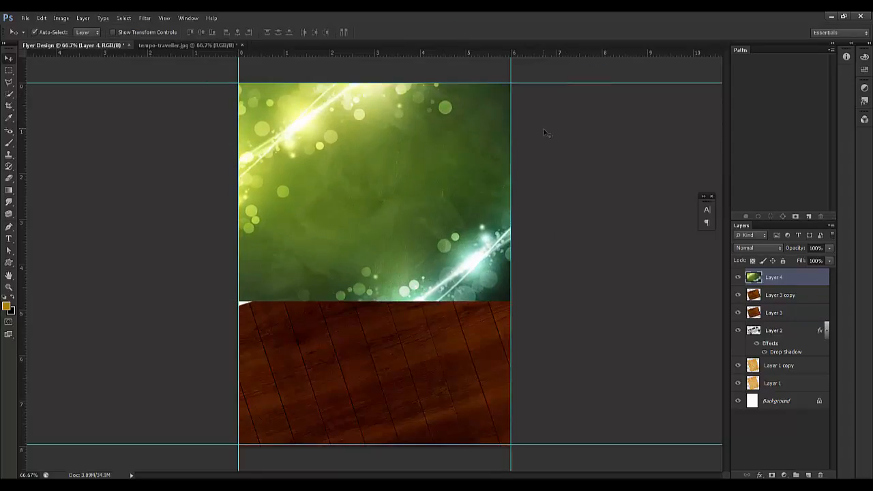
Rotate the green bubbles background -20°, scale it to about 103.23% along the wood slant, and move its layer directly below Layer 1 copy
{"action": "key", "text": "ctrl+t"}
{"action": "left_click_drag", "start_coordinate": [595, 131], "coordinate": [556, 56]}
{"action": "left_click_drag", "start_coordinate": [472, 196], "coordinate": [427, 158]}
{"action": "left_click_drag", "start_coordinate": [557, 127], "coordinate": [552, 141]}
{"action": "left_click_drag", "start_coordinate": [456, 156], "coordinate": [462, 168]}
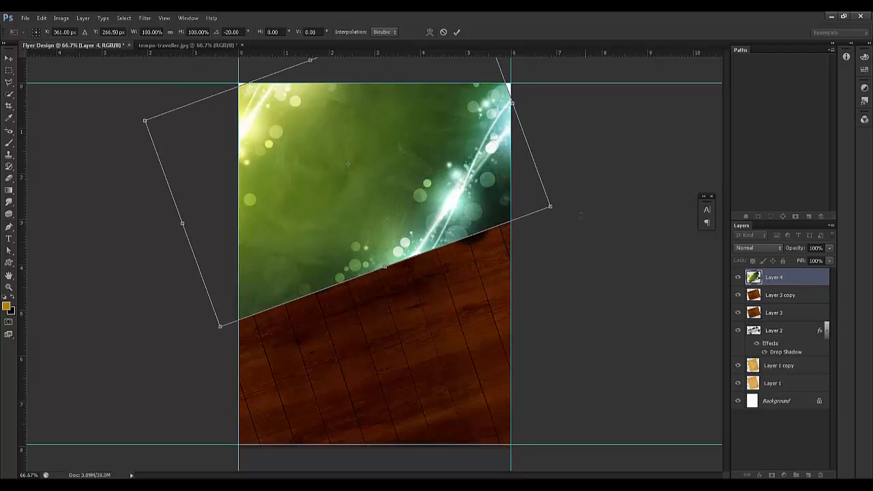
{"action": "key", "text": "ctrl+minus"}
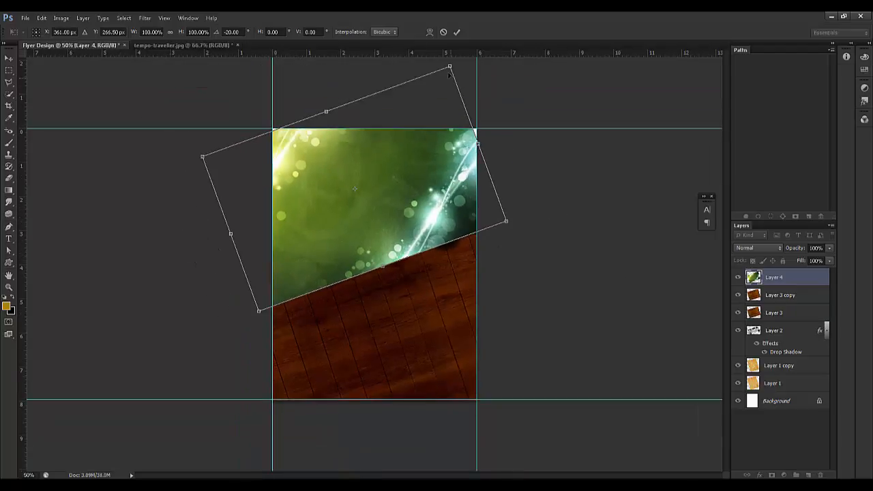
{"action": "key", "text": "Return"}
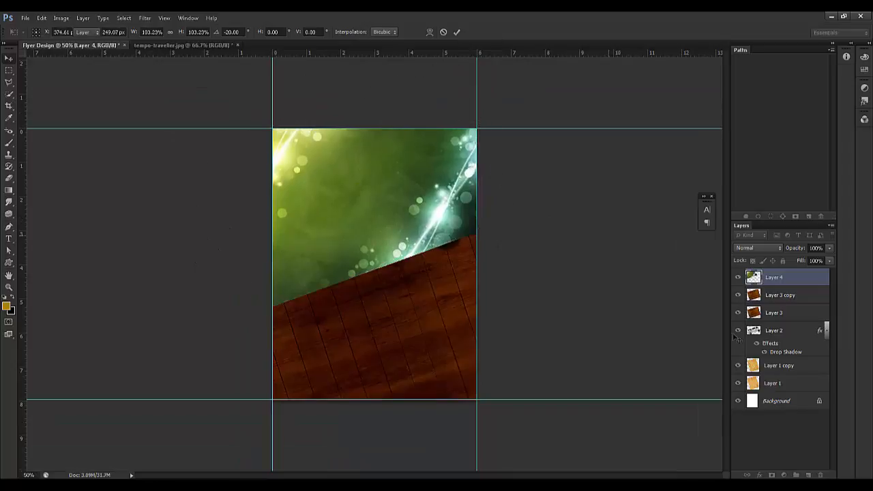
{"action": "left_click_drag", "start_coordinate": [776, 290], "coordinate": [774, 378]}
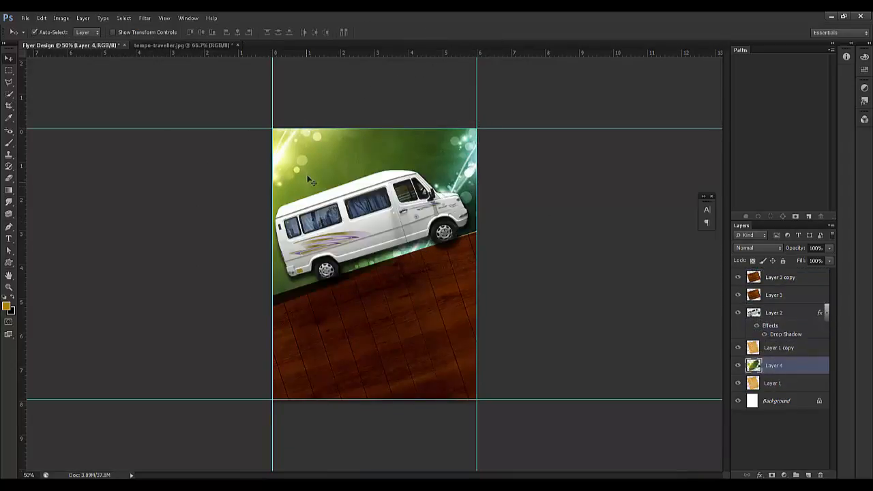
{"action": "key", "text": "ctrl+t"}
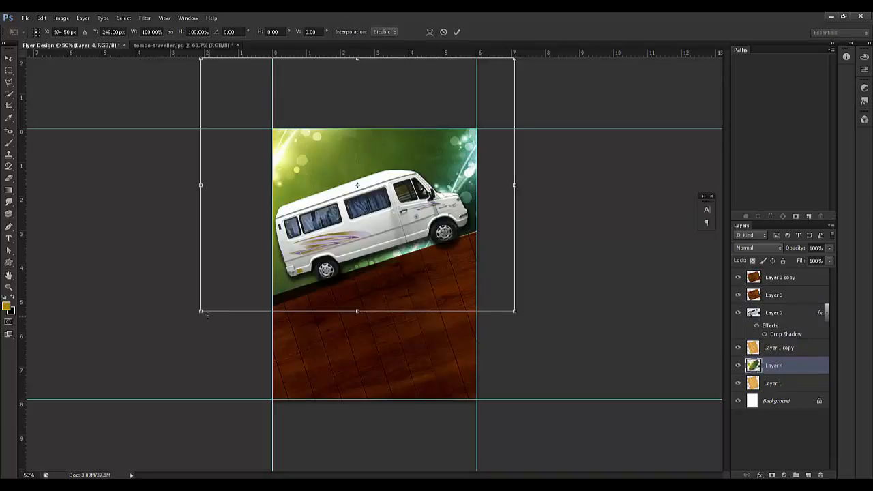
{"action": "left_click_drag", "start_coordinate": [184, 267], "coordinate": [184, 271]}
{"action": "key", "text": "Return"}
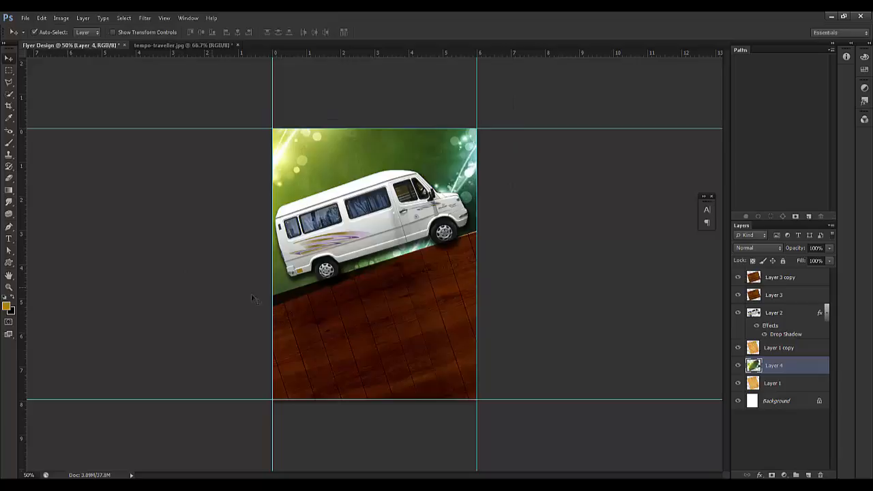
{"action": "left_click", "coordinate": [738, 367]}
{"action": "left_click", "coordinate": [738, 366]}
{"action": "left_click", "coordinate": [737, 383]}
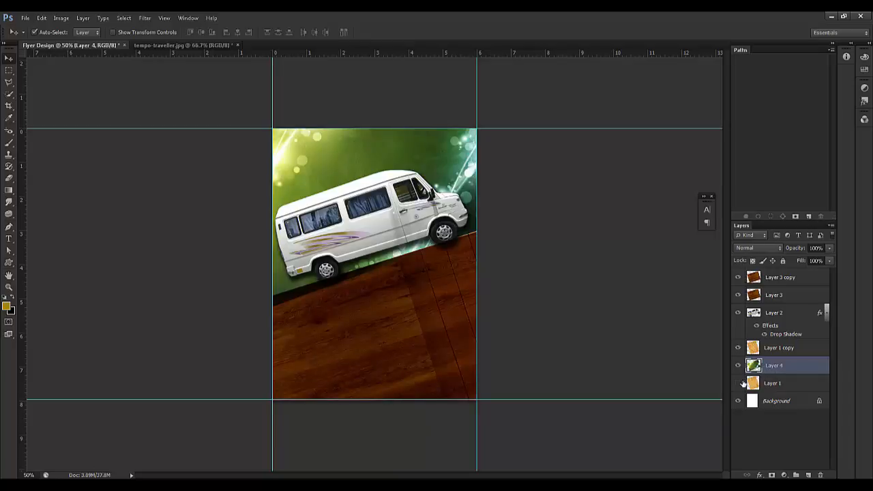
{"action": "left_click", "coordinate": [738, 383]}
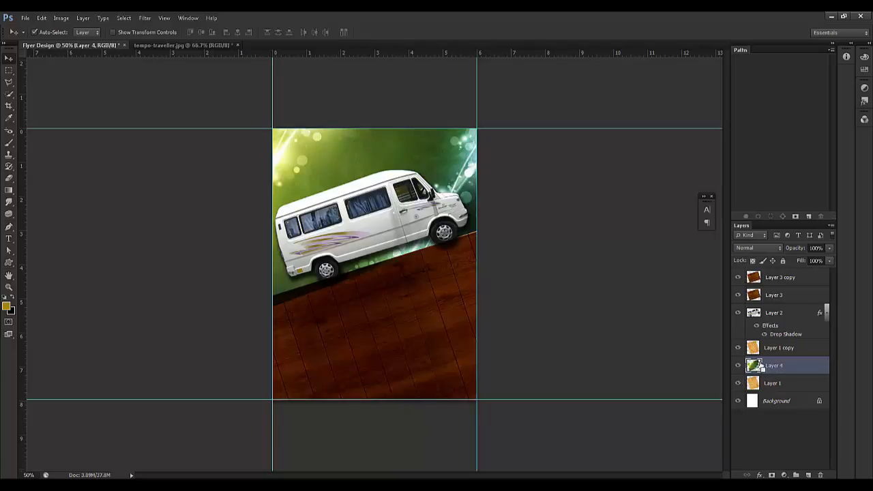
{"action": "key", "text": "ctrl+t"}
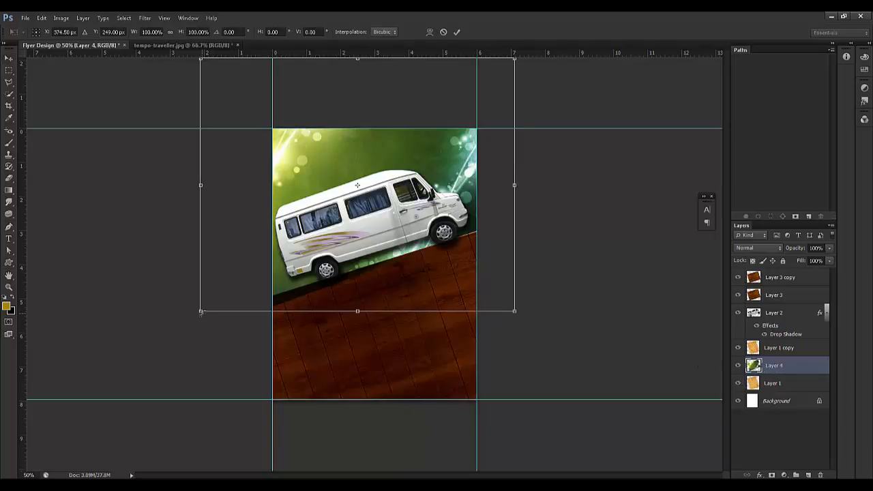
{"action": "left_click_drag", "start_coordinate": [201, 312], "coordinate": [162, 350]}
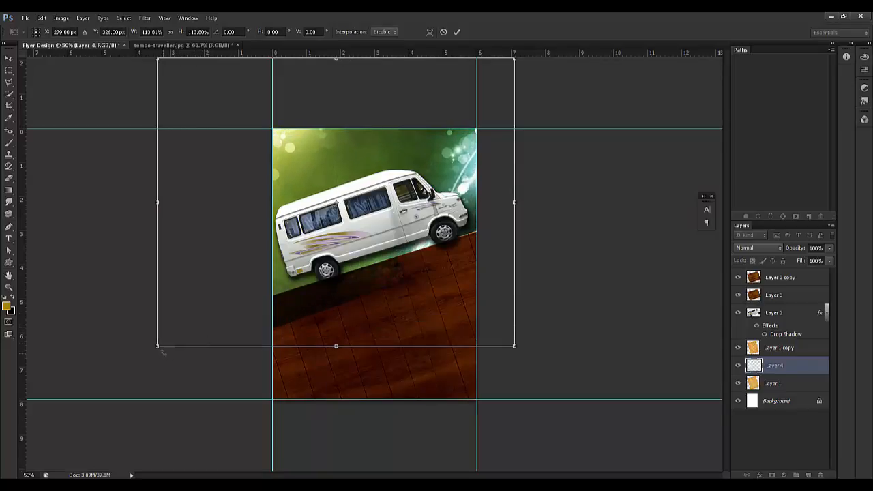
{"action": "key", "text": "Return"}
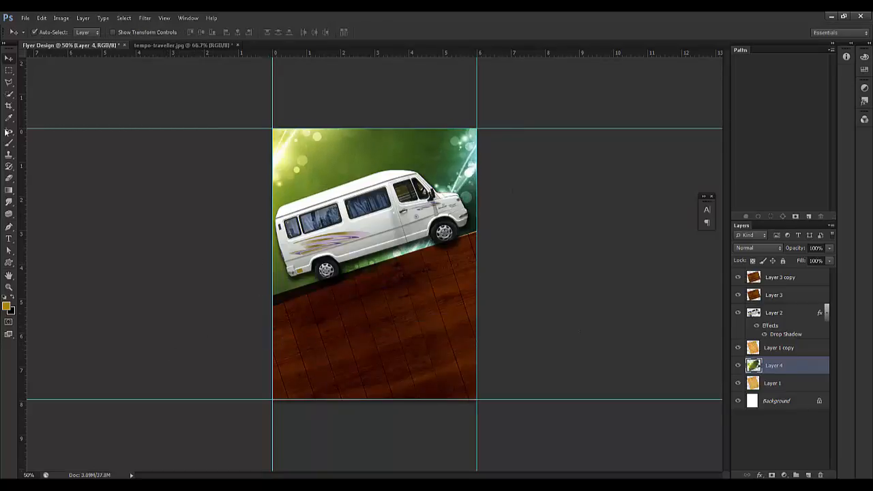
Rotate the green bubbles background by about 3.11° and shift it up slightly to Y 233 px behind the van
{"action": "key", "text": "ctrl+t"}
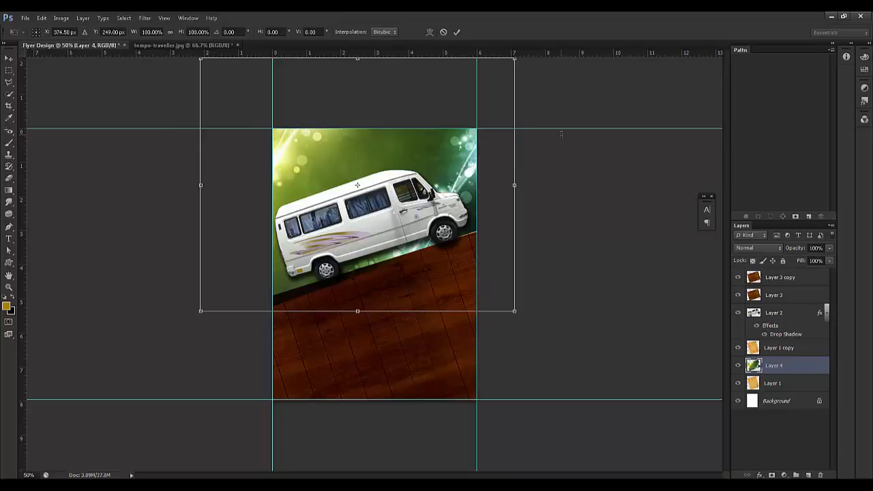
{"action": "left_click_drag", "start_coordinate": [562, 149], "coordinate": [569, 165]}
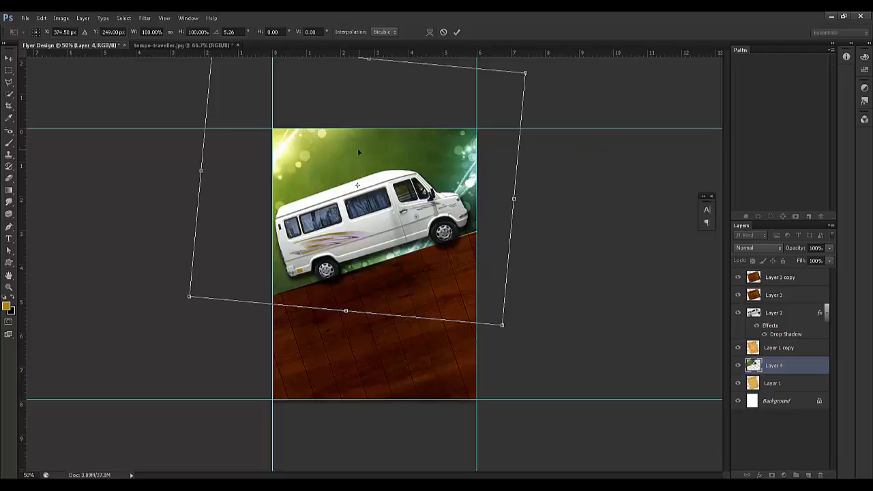
{"action": "left_click_drag", "start_coordinate": [357, 148], "coordinate": [361, 148]}
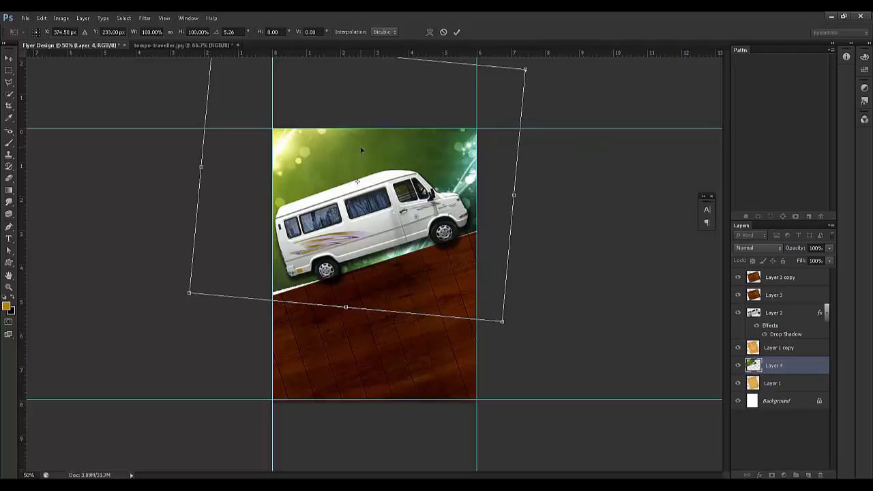
{"action": "left_click_drag", "start_coordinate": [570, 182], "coordinate": [564, 170]}
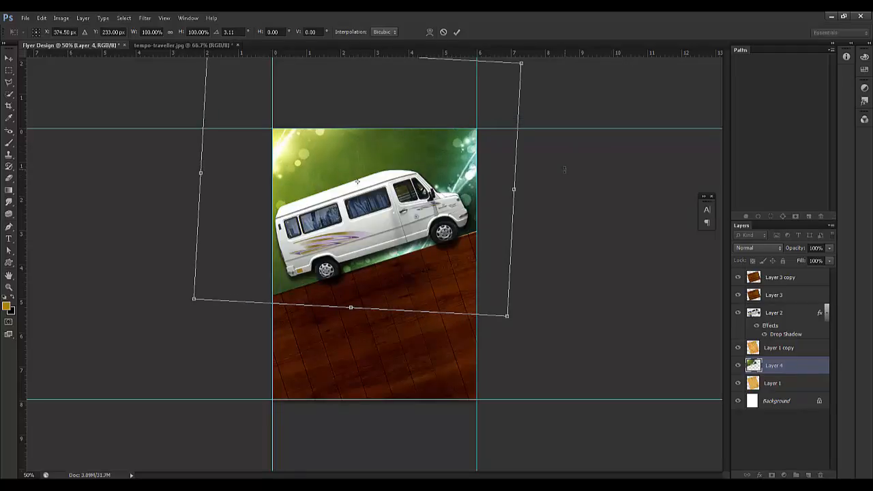
{"action": "key", "text": "Return"}
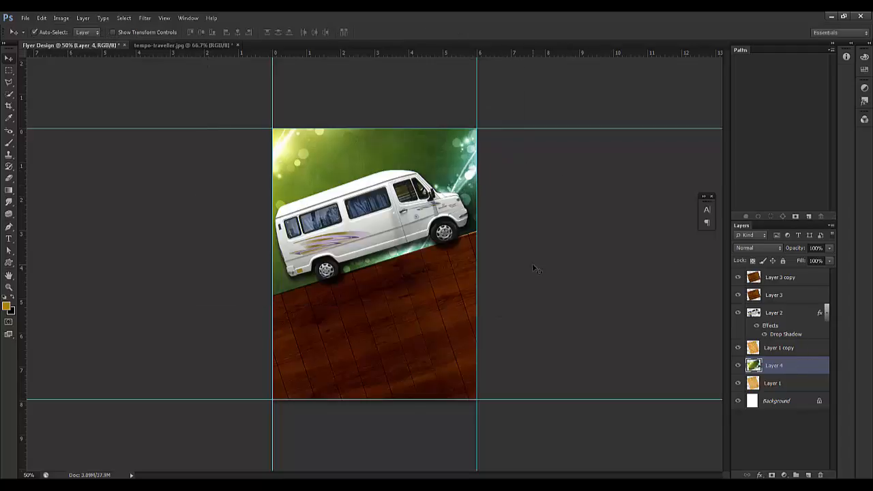
Trace a closed Pen tool path around the glass of the van's small rear side window
{"action": "key", "text": "ctrl+plus"}
{"action": "key", "text": "ctrl+plus"}
{"action": "key", "text": "ctrl+plus"}
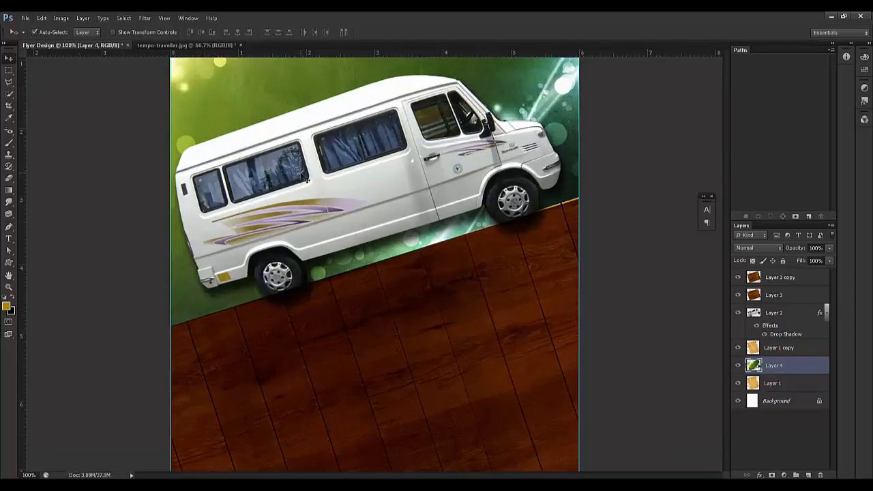
{"action": "left_click_drag", "start_coordinate": [302, 179], "coordinate": [387, 275]}
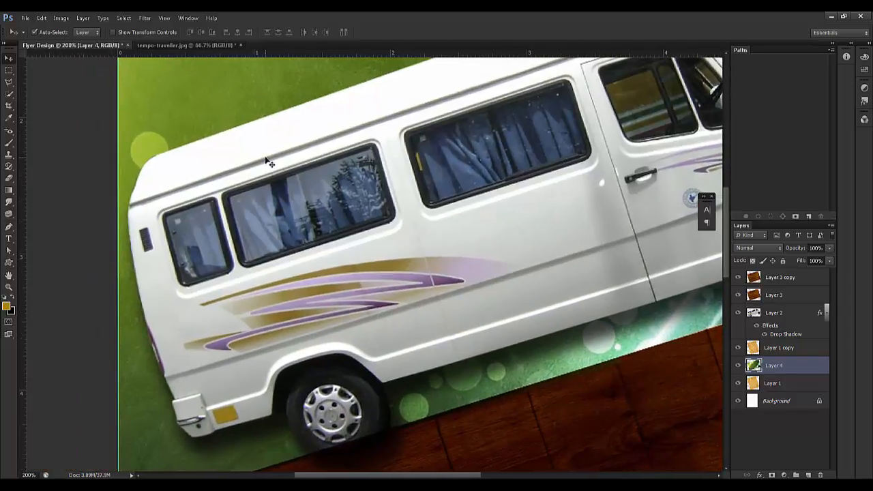
{"action": "left_click", "coordinate": [10, 83]}
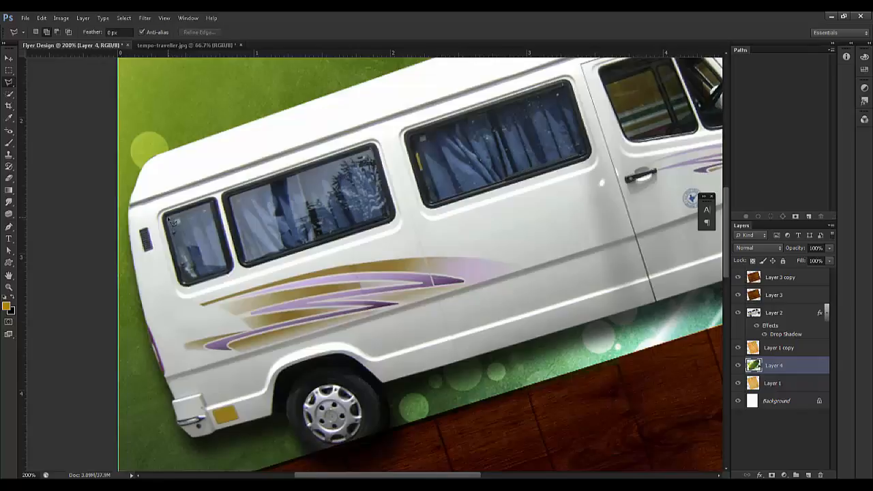
{"action": "key", "text": "p"}
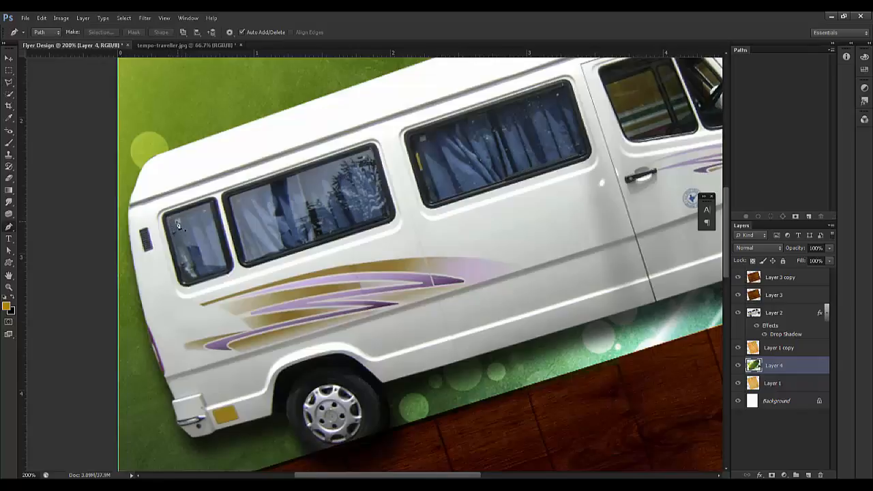
{"action": "left_click", "coordinate": [170, 220]}
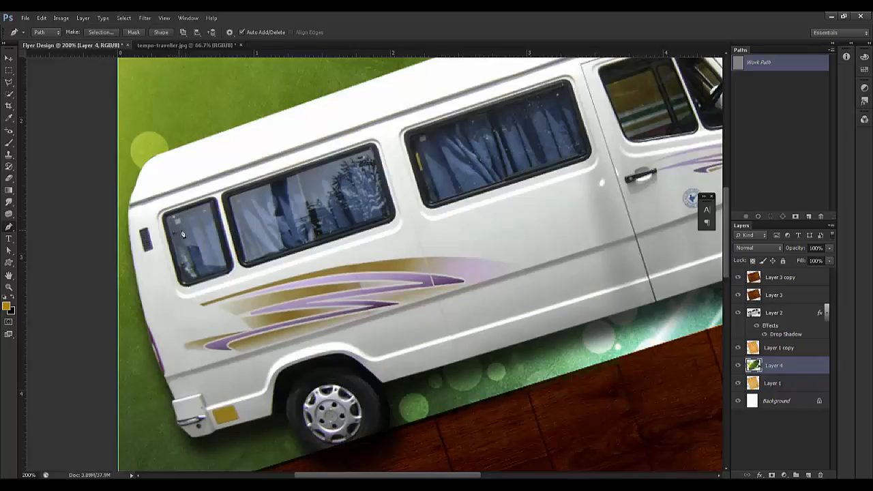
{"action": "key", "text": "ctrl+z"}
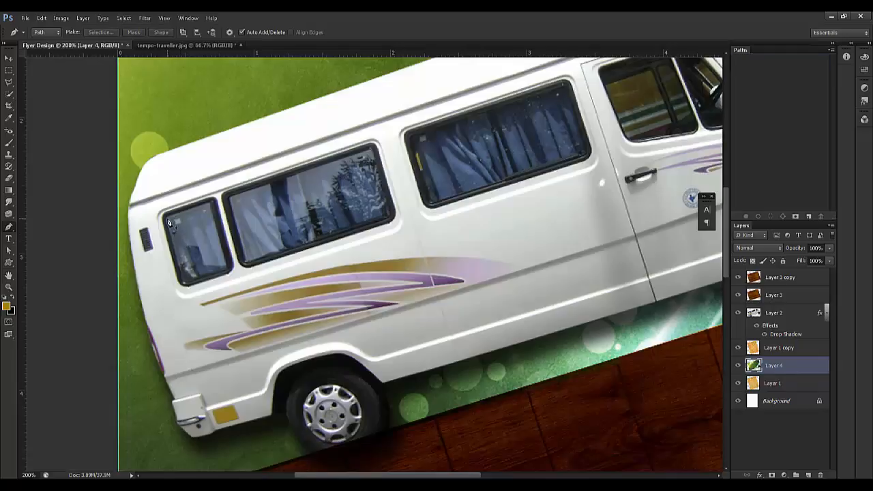
{"action": "left_click", "coordinate": [167, 216]}
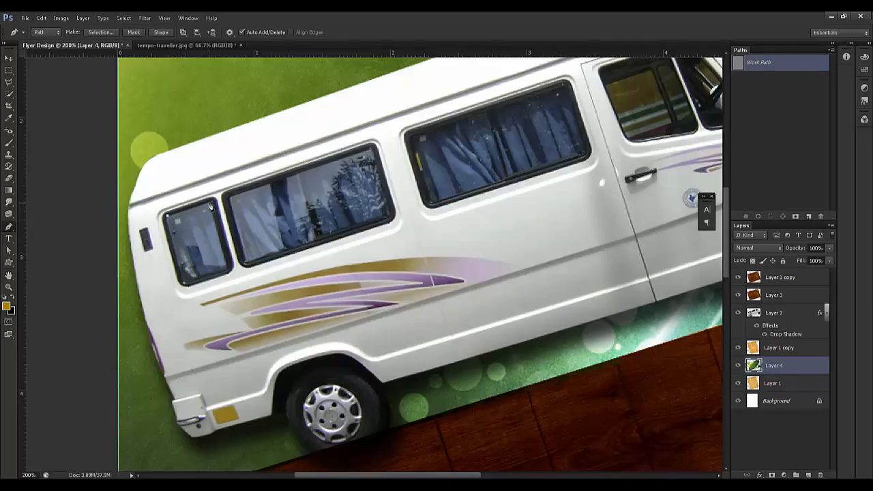
{"action": "left_click", "coordinate": [210, 204]}
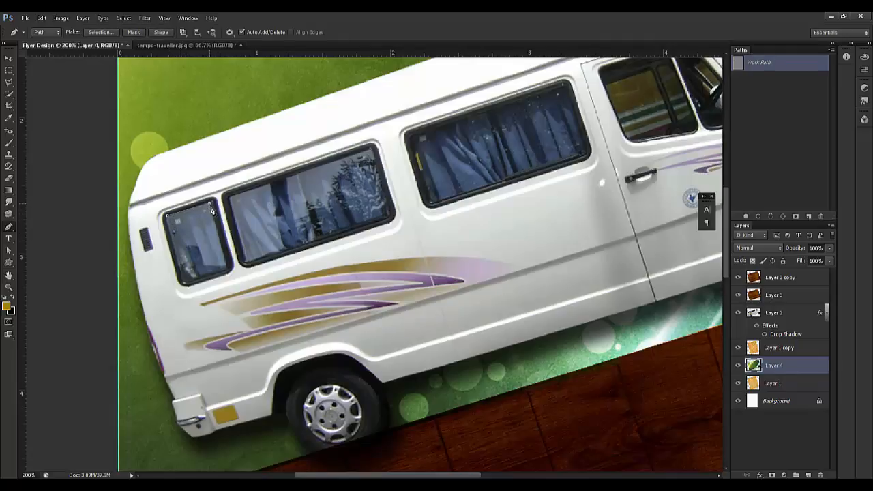
{"action": "left_click", "coordinate": [227, 271]}
{"action": "left_click", "coordinate": [185, 285]}
{"action": "left_click", "coordinate": [167, 216]}
Turn the rear window path into a selection with a 0-pixel feather, delete that glass from the van layer and deselect
{"action": "right_click", "coordinate": [189, 258]}
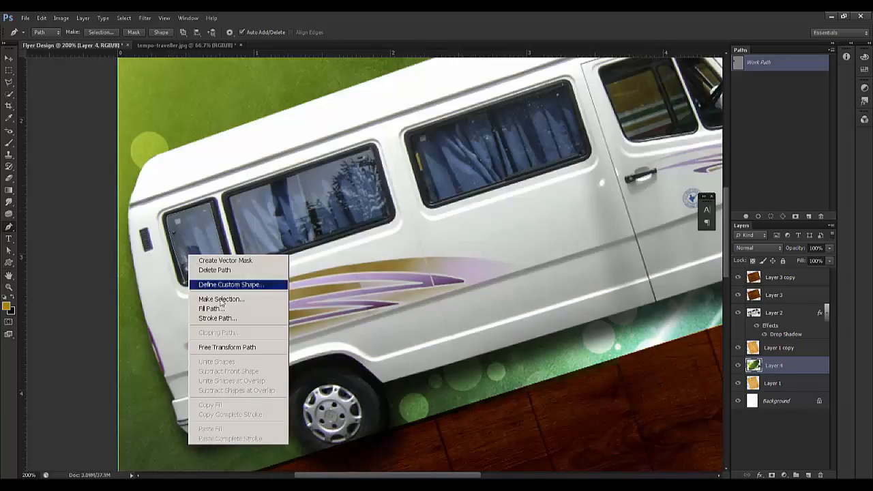
{"action": "left_click", "coordinate": [211, 298]}
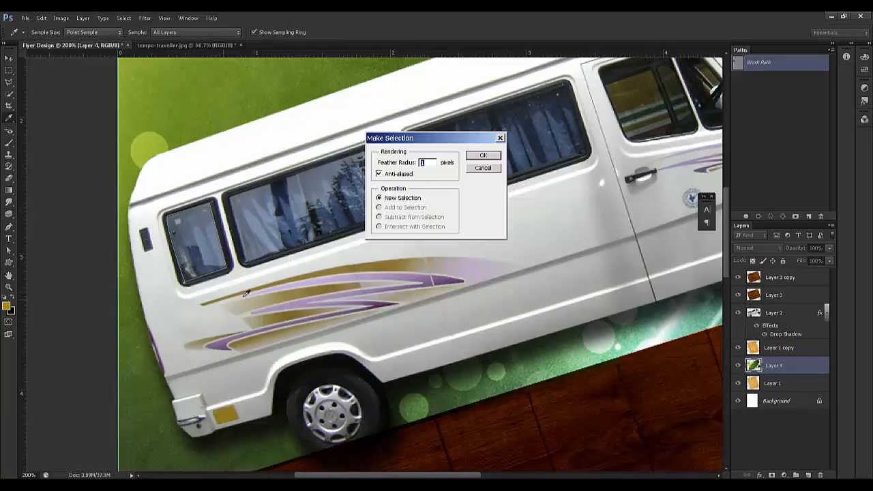
{"action": "type", "text": "0"}
{"action": "left_click", "coordinate": [492, 161]}
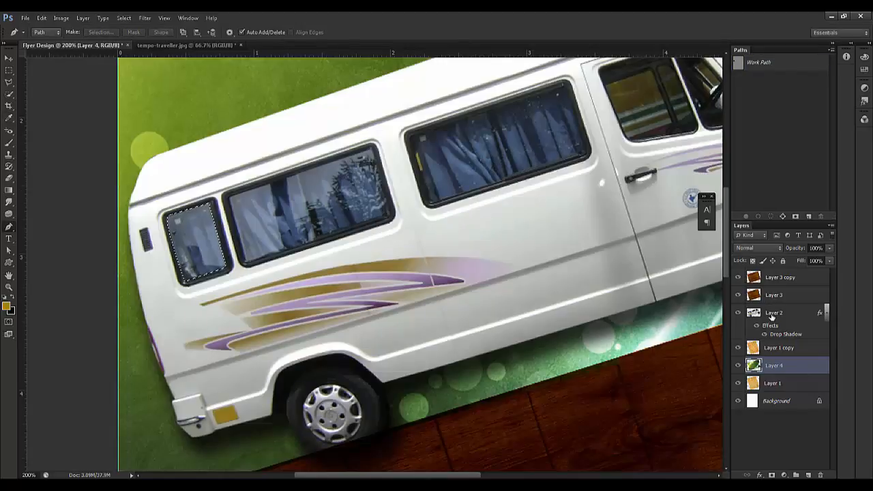
{"action": "left_click", "coordinate": [772, 312]}
{"action": "key", "text": "Delete"}
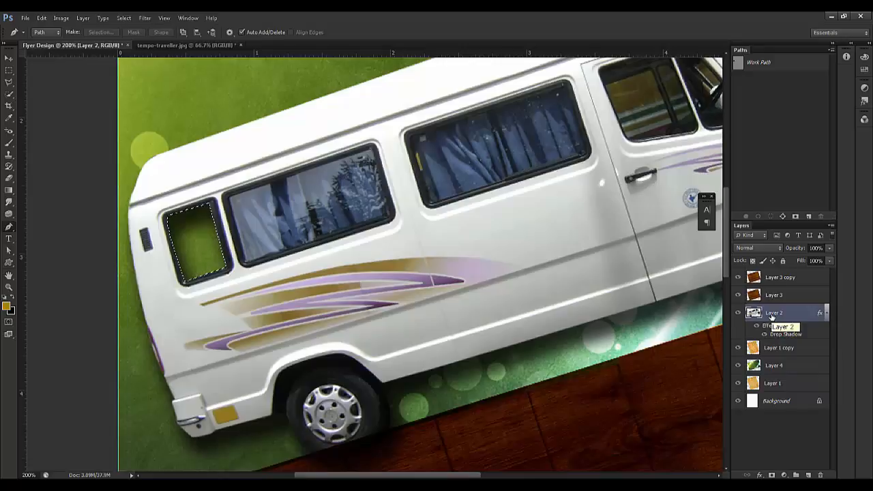
{"action": "key", "text": "ctrl+d"}
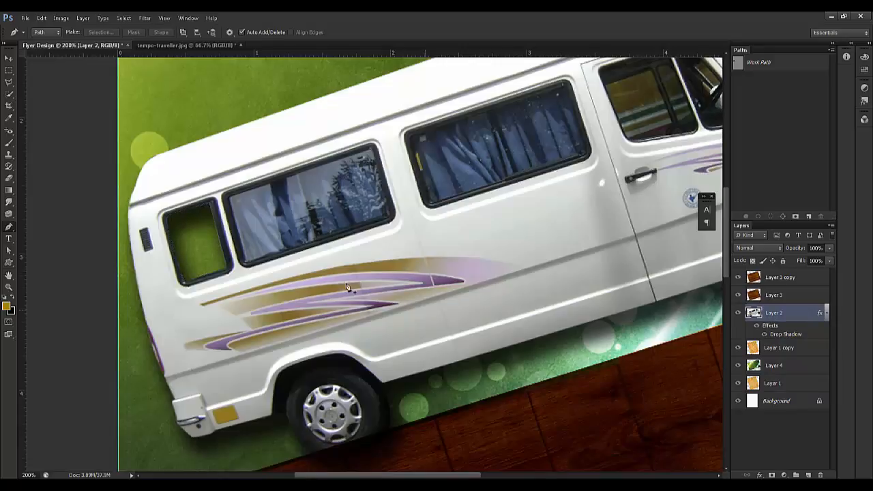
Outline the van's middle side window glass with the Pen tool, make it a selection with 0-pixel feather and delete it from the van layer
{"action": "left_click", "coordinate": [232, 198]}
{"action": "left_click", "coordinate": [372, 155]}
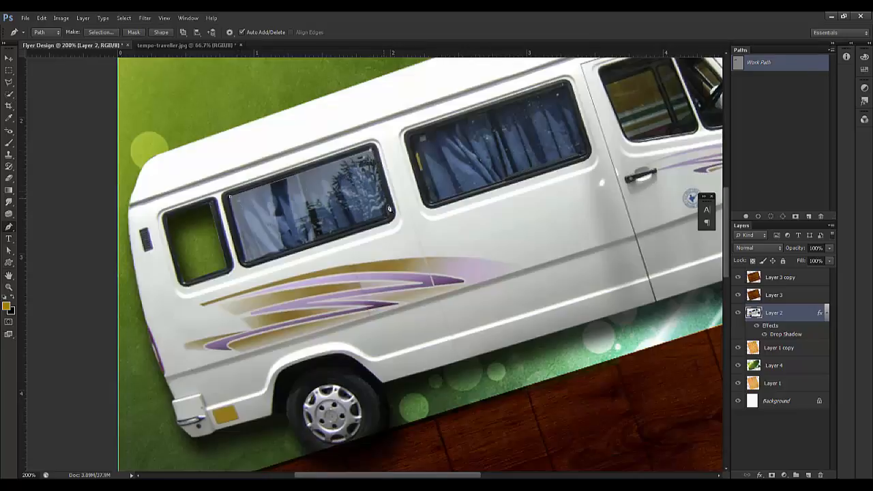
{"action": "left_click", "coordinate": [391, 217]}
{"action": "right_click", "coordinate": [273, 207]}
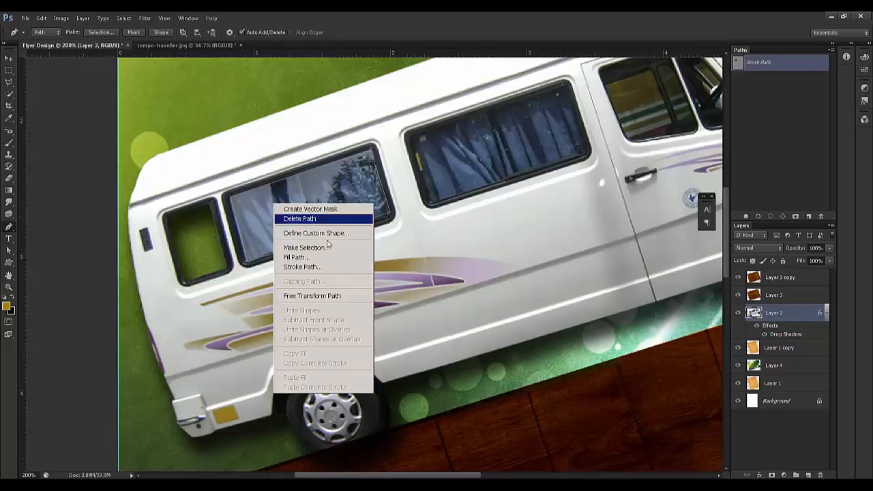
{"action": "left_click", "coordinate": [318, 248]}
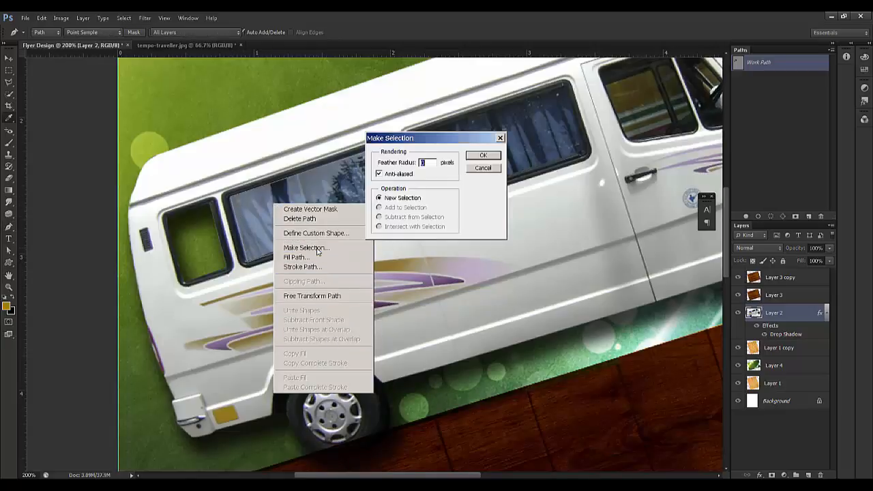
{"action": "left_click", "coordinate": [484, 159]}
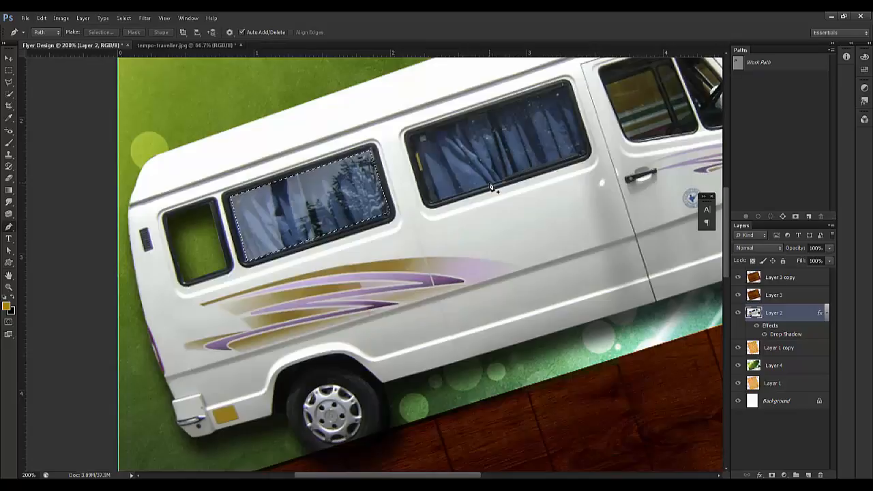
Trace a closed Pen tool path around the glass of the van's large side window just behind the front door
{"action": "left_click", "coordinate": [412, 139]}
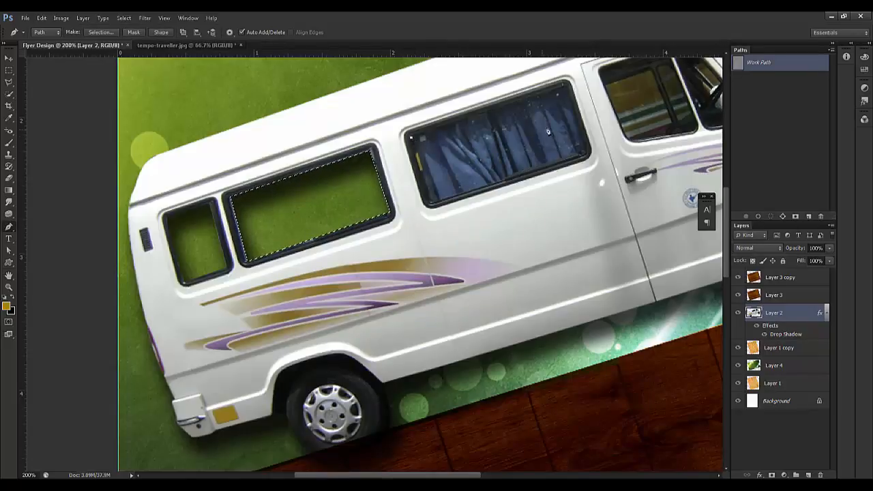
{"action": "left_click", "coordinate": [563, 88]}
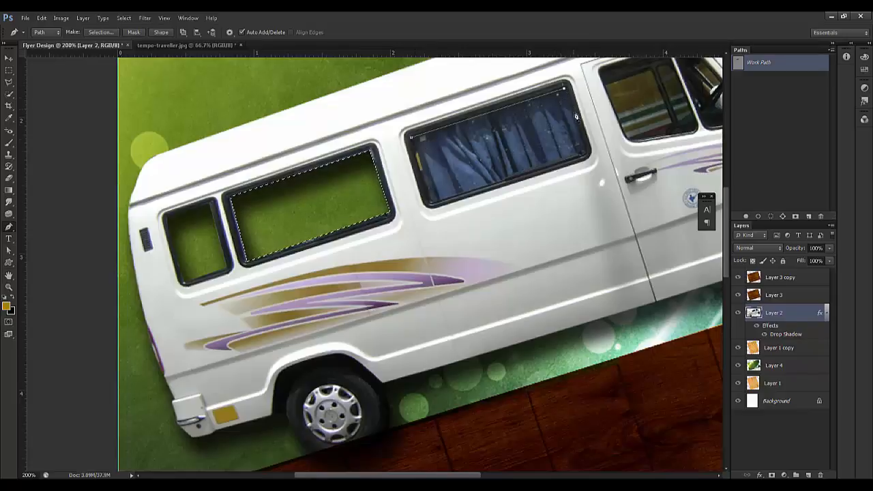
{"action": "left_click", "coordinate": [588, 155]}
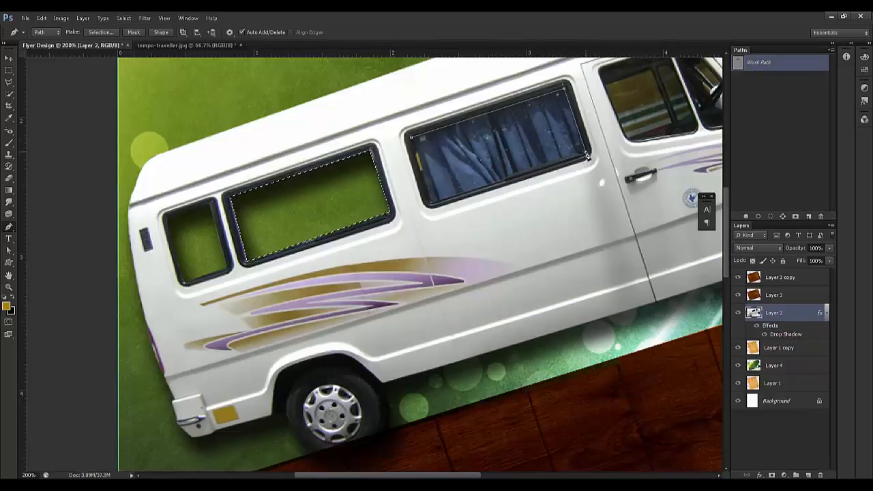
{"action": "left_click", "coordinate": [432, 204]}
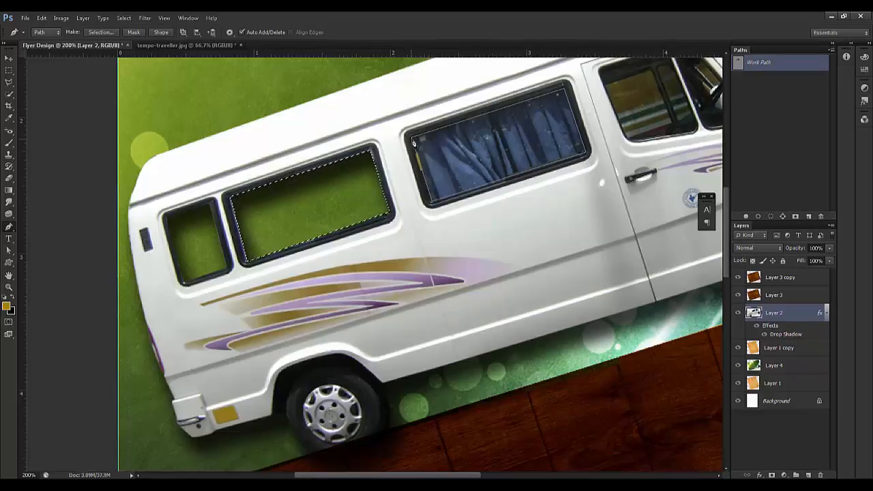
{"action": "left_click", "coordinate": [413, 144]}
Turn the traced window path into a selection, delete that glass from the van layer and deselect
{"action": "right_click", "coordinate": [497, 143]}
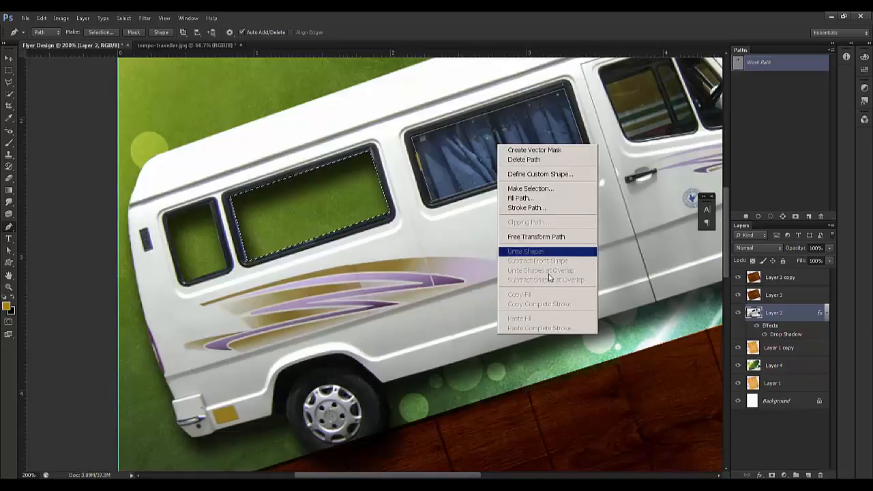
{"action": "left_click", "coordinate": [531, 189]}
{"action": "left_click", "coordinate": [486, 154]}
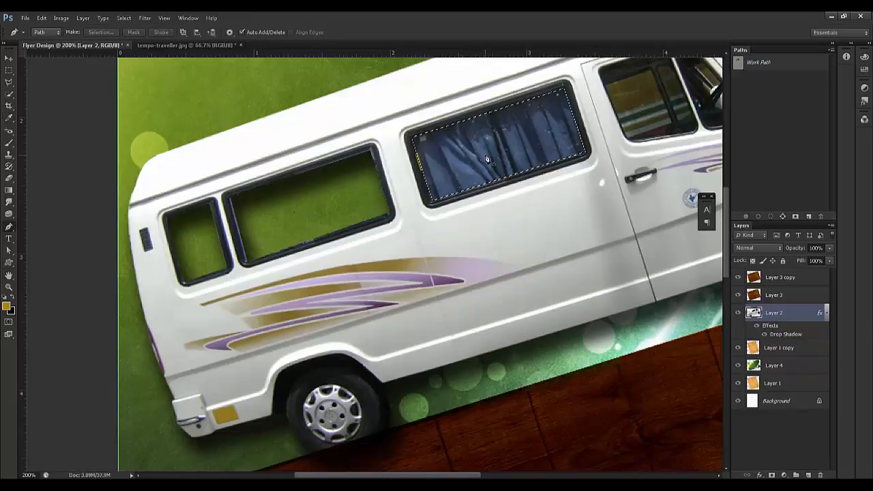
{"action": "key", "text": "Delete"}
{"action": "key", "text": "ctrl+d"}
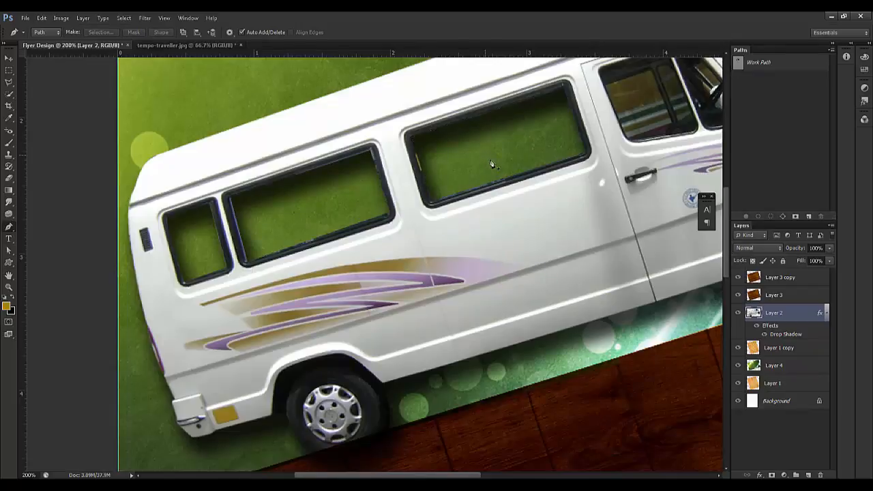
{"action": "left_click_drag", "start_coordinate": [562, 178], "coordinate": [256, 279]}
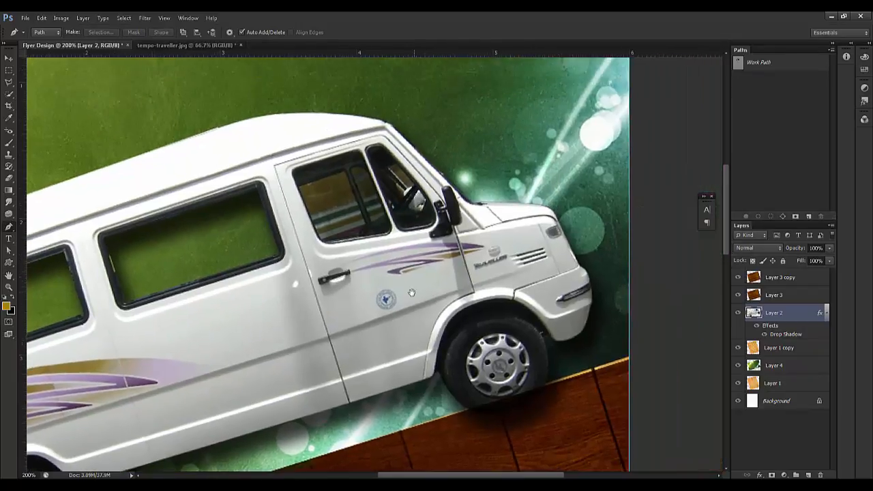
{"action": "left_click_drag", "start_coordinate": [329, 282], "coordinate": [379, 266]}
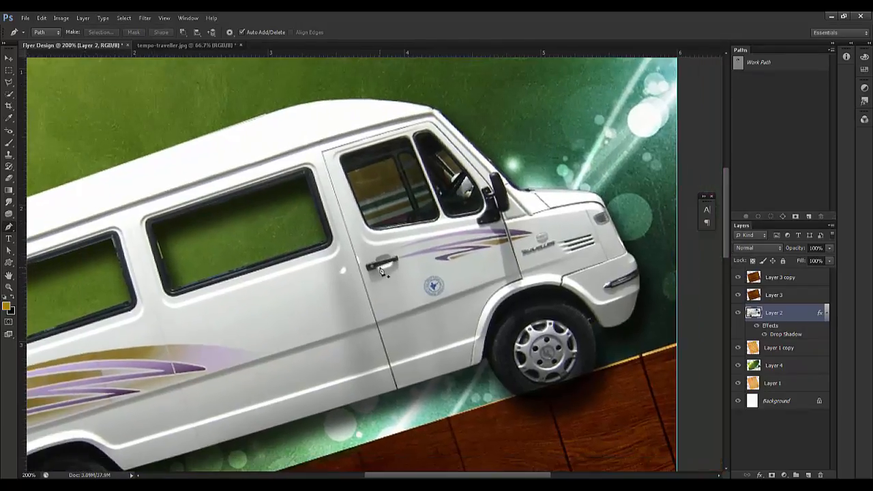
{"action": "scroll", "coordinate": [384, 268], "scroll_direction": "down", "scroll_amount": 1}
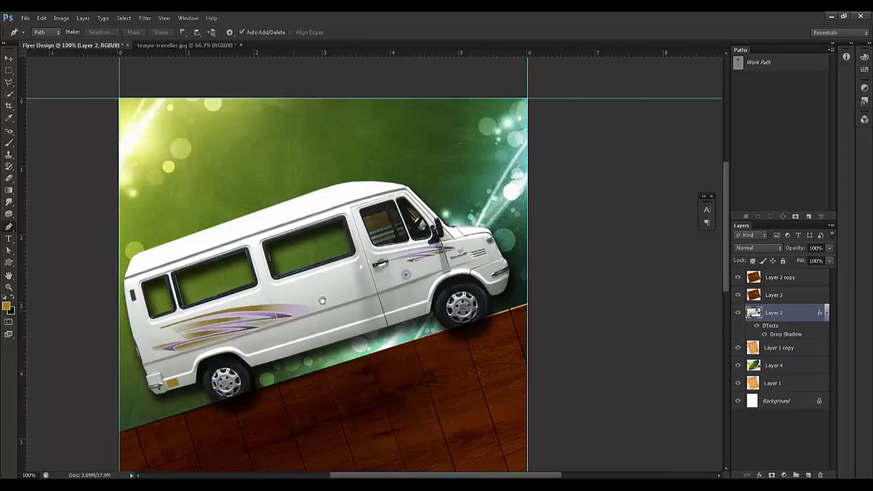
{"action": "left_click_drag", "start_coordinate": [301, 310], "coordinate": [366, 283]}
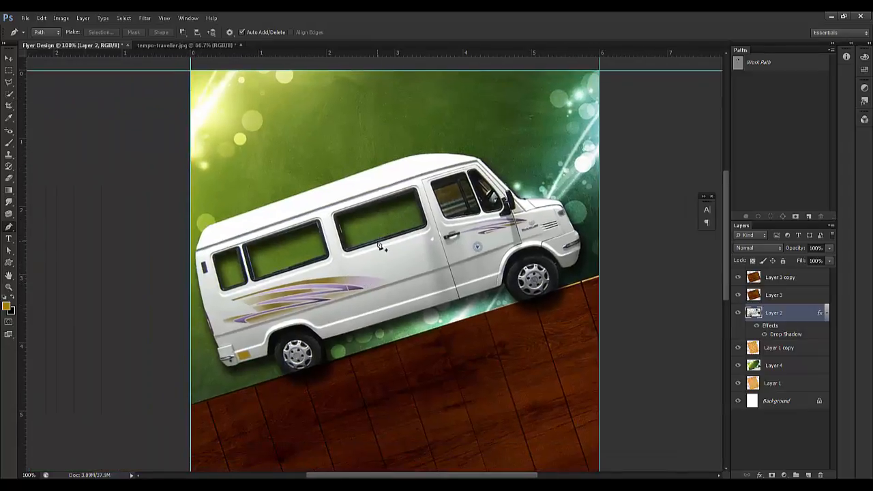
Open the abstract bubbles wallpaper, double-cheese-beef-burger, Hardees Steakhouse burger and Whole-Tandoori-Chicken images together from the Phamplet design in photoshop folder
{"action": "key", "text": "v"}
{"action": "left_click", "coordinate": [25, 18]}
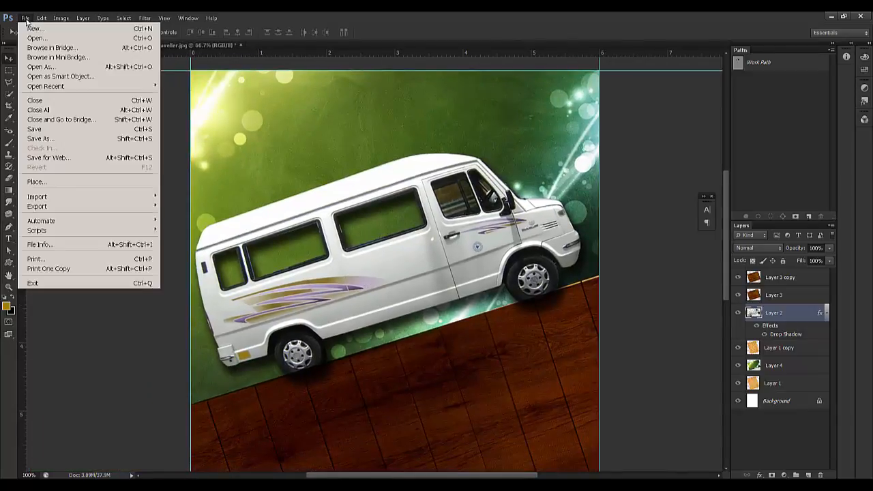
{"action": "left_click", "coordinate": [55, 36]}
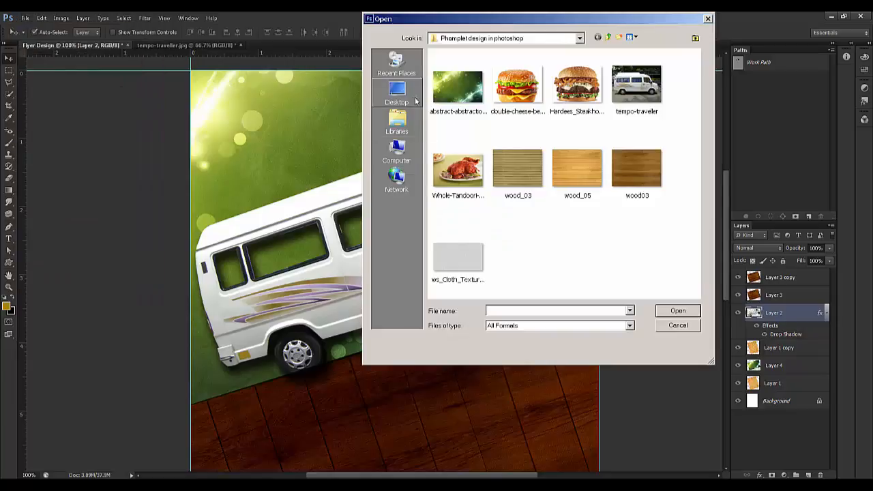
{"action": "left_click", "coordinate": [456, 91]}
{"action": "left_click", "coordinate": [516, 93], "text": "ctrl"}
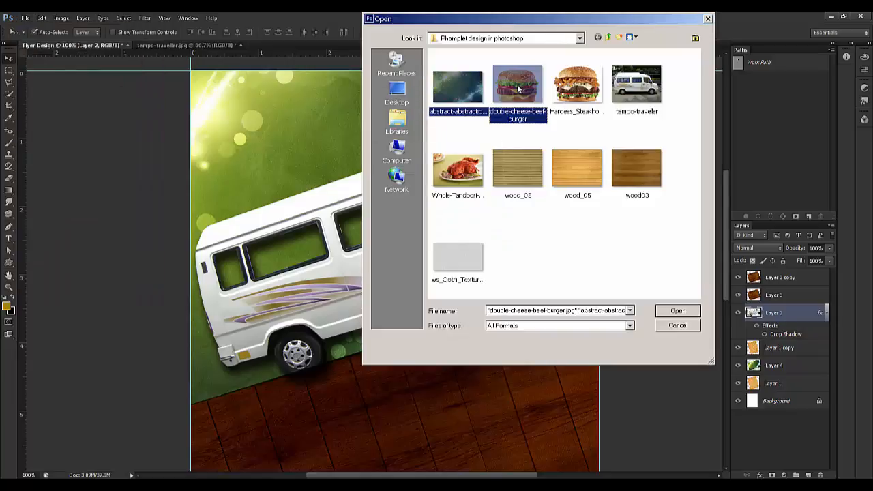
{"action": "left_click", "coordinate": [567, 94], "text": "ctrl"}
{"action": "left_click", "coordinate": [456, 182], "text": "ctrl"}
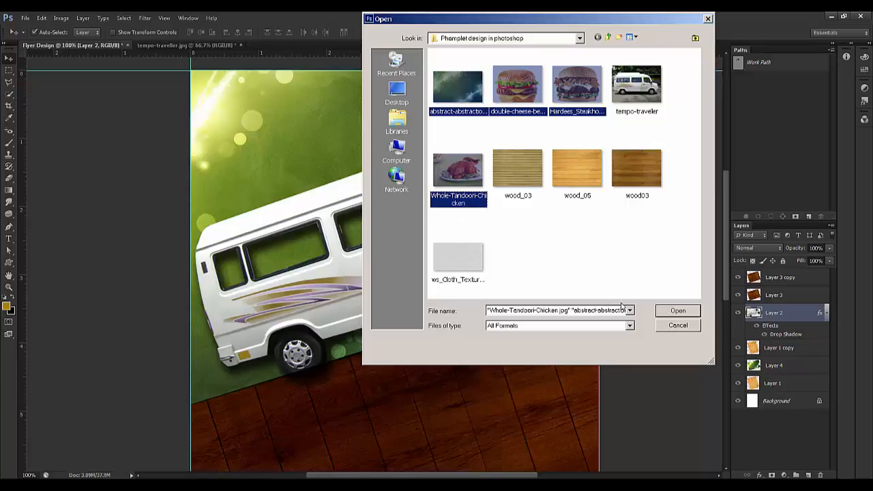
{"action": "left_click", "coordinate": [675, 310]}
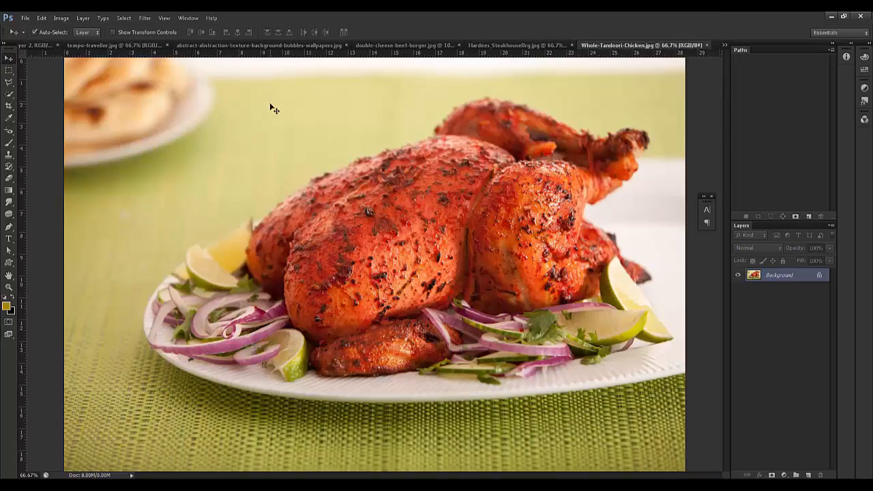
Close the tempo-traveller.jpg document without saving its changes
{"action": "left_click", "coordinate": [110, 46]}
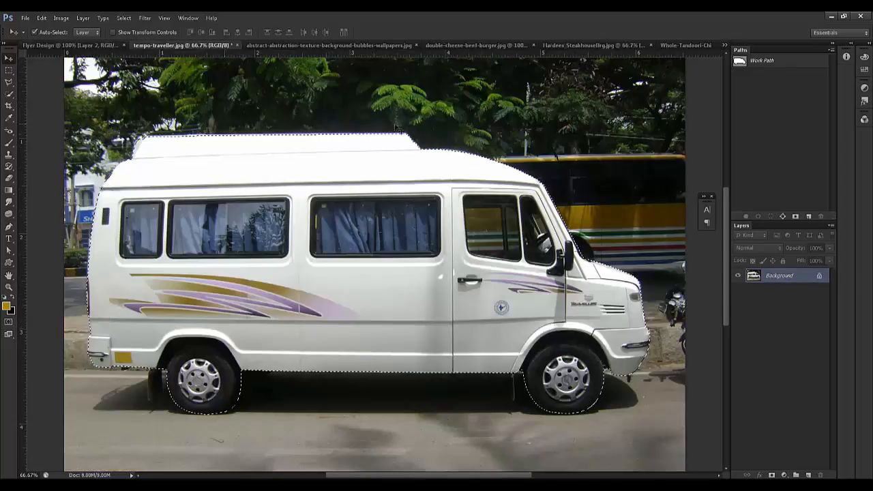
{"action": "left_click", "coordinate": [236, 45]}
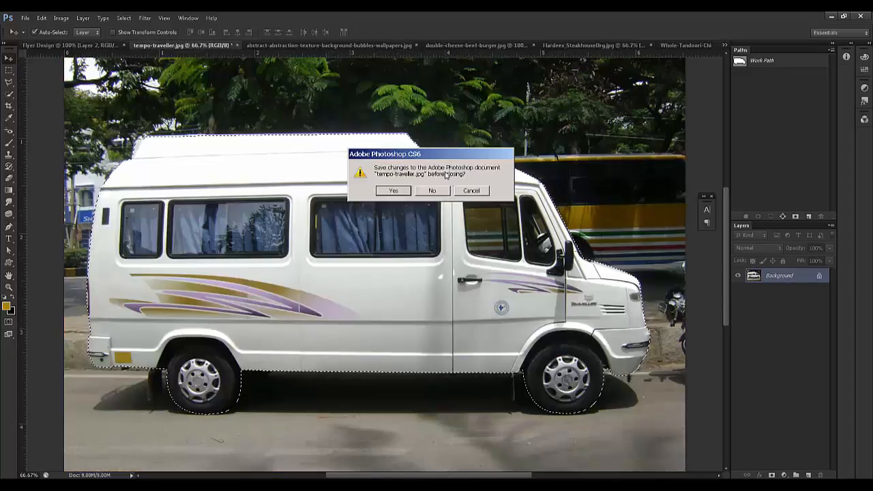
{"action": "key", "text": "n"}
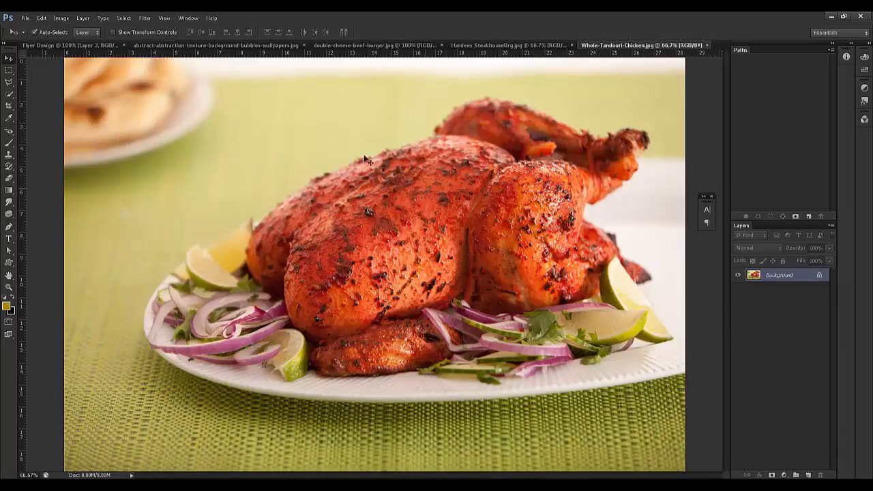
Copy the abstract bubbles wallpaper into the flyer as a new layer above the van, and close the wallpaper document
{"action": "left_click", "coordinate": [68, 46]}
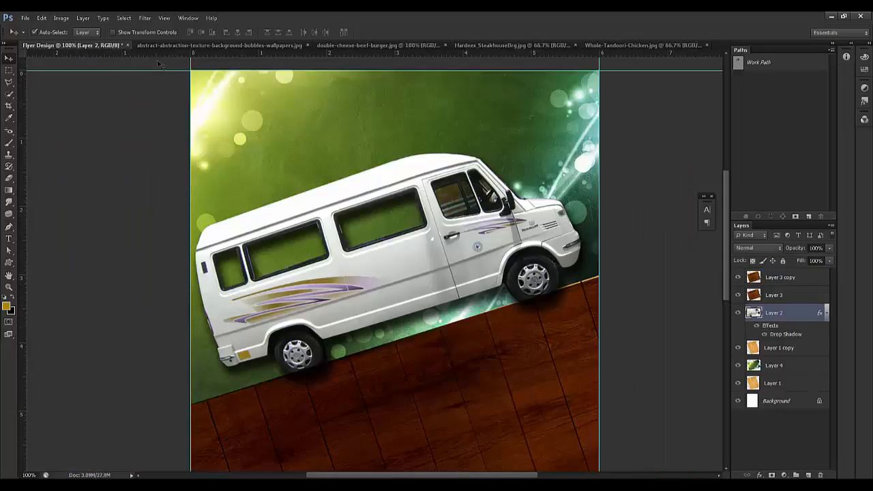
{"action": "left_click", "coordinate": [489, 45]}
{"action": "left_click", "coordinate": [380, 45]}
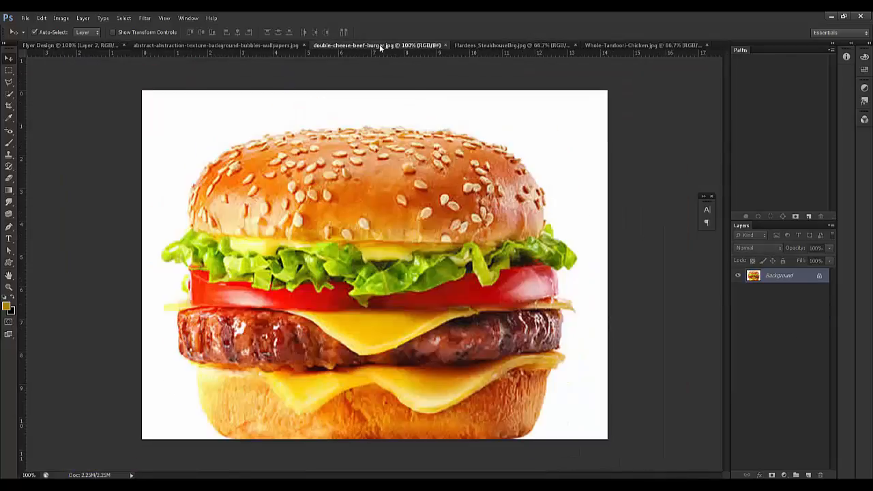
{"action": "left_click", "coordinate": [267, 47]}
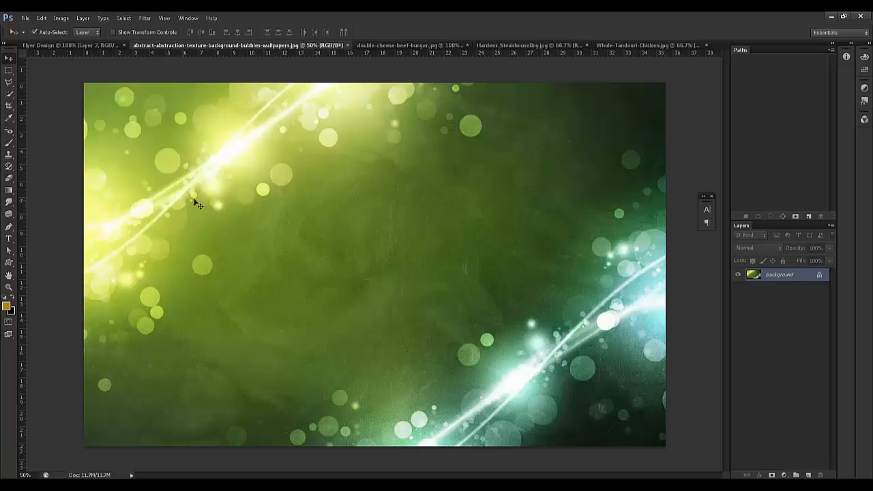
{"action": "left_click_drag", "start_coordinate": [191, 45], "coordinate": [332, 107]}
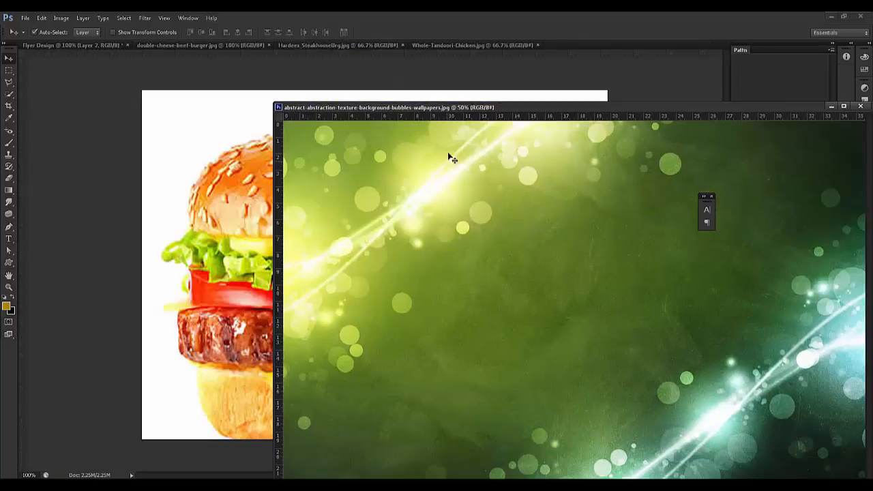
{"action": "left_click_drag", "start_coordinate": [443, 210], "coordinate": [346, 235]}
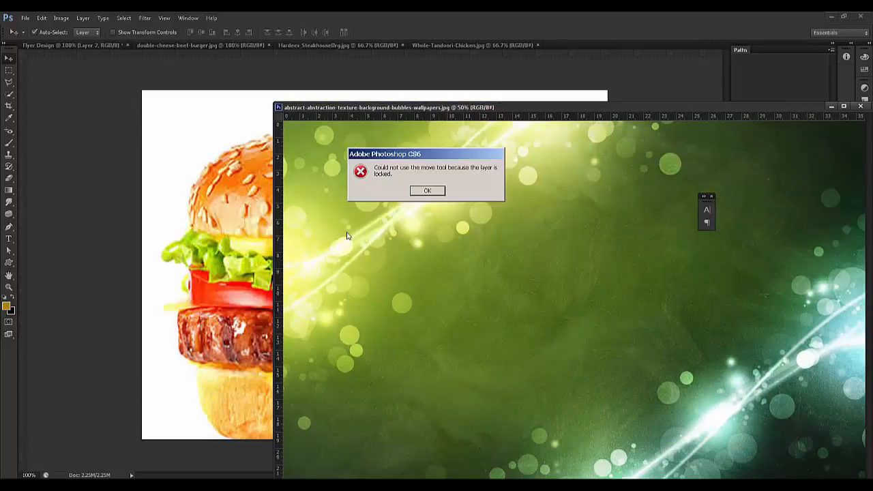
{"action": "left_click", "coordinate": [427, 191]}
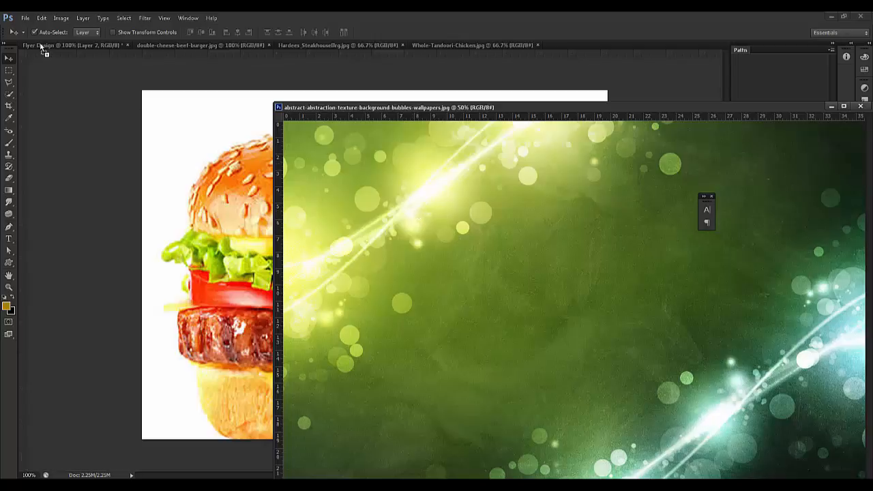
{"action": "left_click_drag", "start_coordinate": [40, 44], "coordinate": [250, 209]}
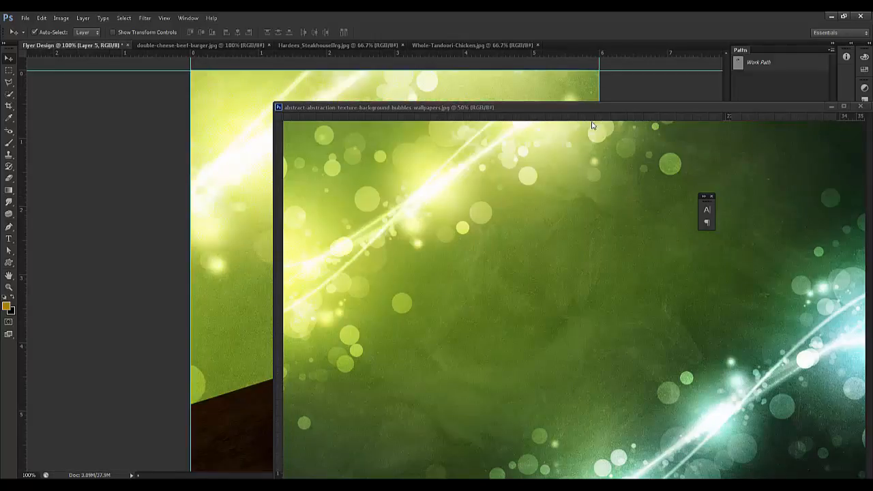
{"action": "left_click_drag", "start_coordinate": [440, 106], "coordinate": [204, 103]}
{"action": "left_click", "coordinate": [628, 103]}
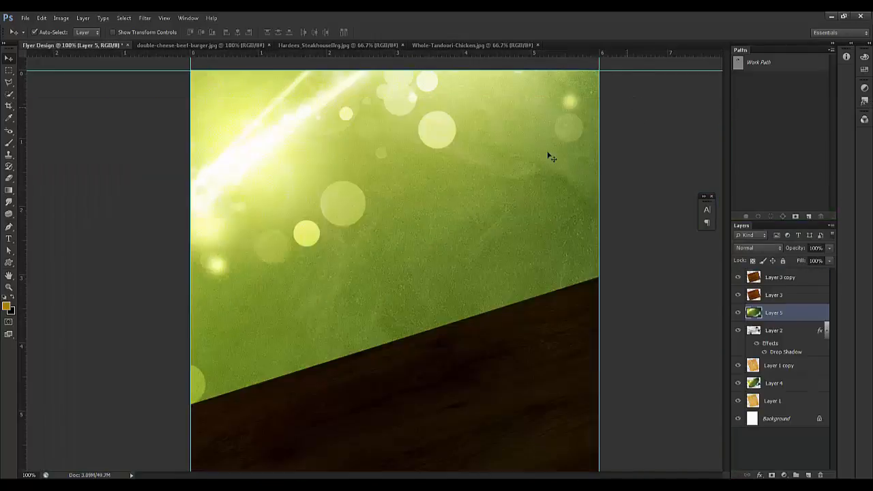
Fit the new bubbles layer over the van at 40% scale and about -18.4° rotation, and lower its opacity to 53%
{"action": "left_click_drag", "start_coordinate": [470, 203], "coordinate": [478, 247]}
{"action": "key", "text": "ctrl+t"}
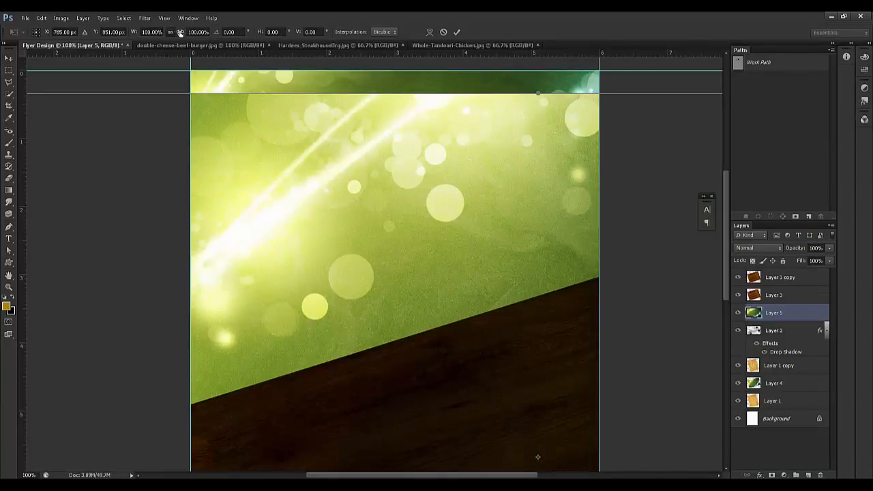
{"action": "left_click_drag", "start_coordinate": [179, 32], "coordinate": [151, 34]}
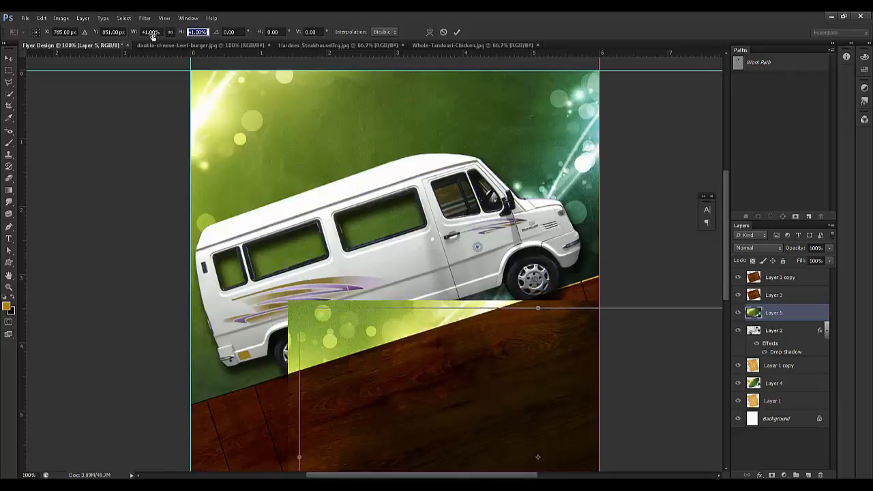
{"action": "type", "text": "40"}
{"action": "key", "text": "Return"}
{"action": "left_click_drag", "start_coordinate": [650, 274], "coordinate": [598, 225]}
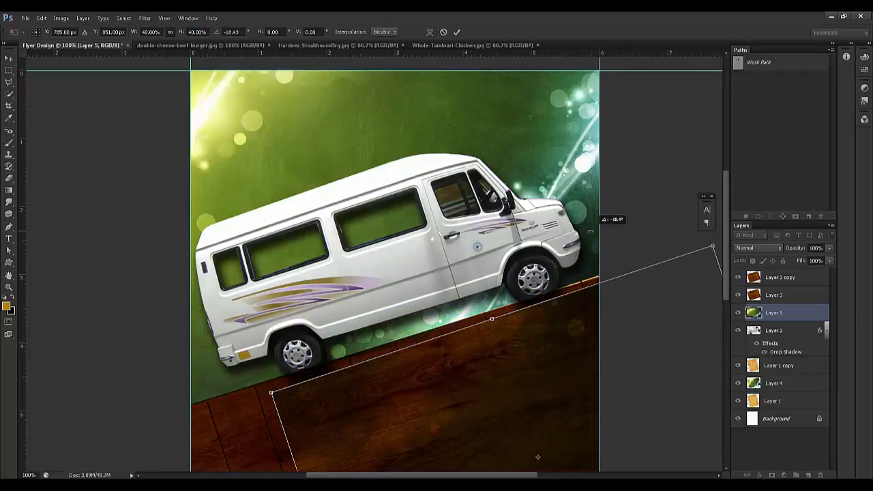
{"action": "left_click_drag", "start_coordinate": [433, 350], "coordinate": [404, 283]}
{"action": "key", "text": "Return"}
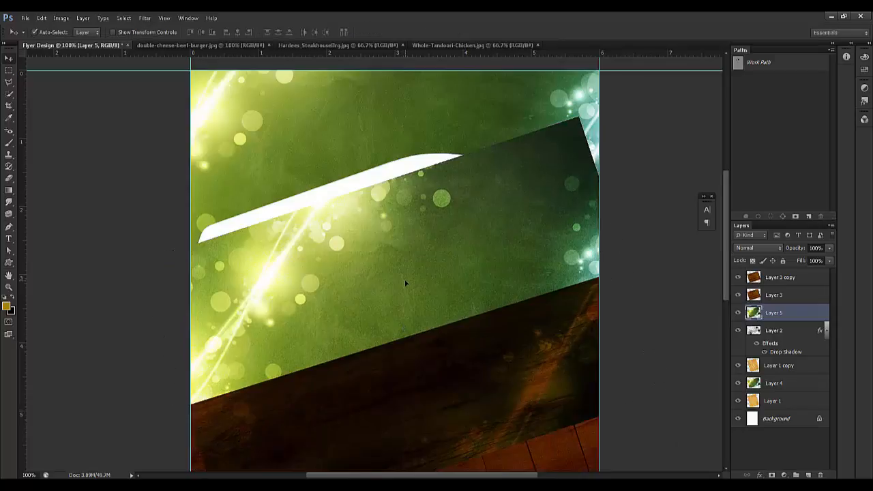
{"action": "left_click_drag", "start_coordinate": [791, 250], "coordinate": [792, 251]}
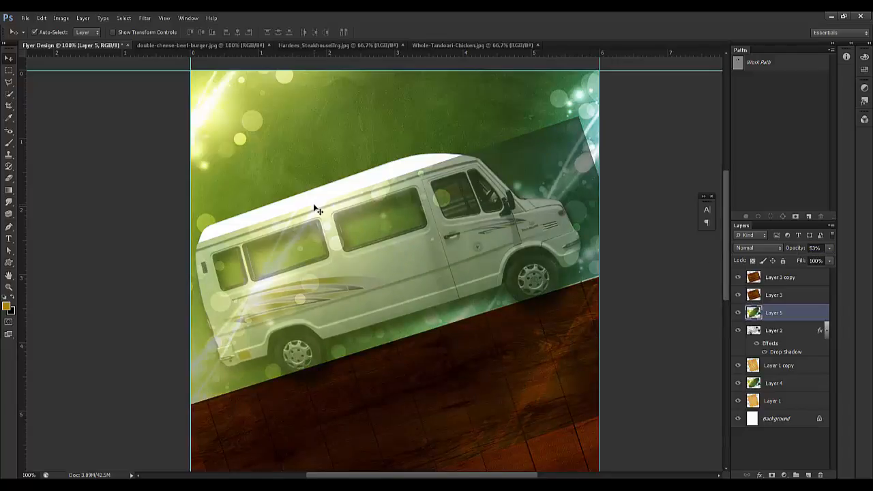
Outline the van's middle side window with the Polygonal Lasso and copy that area of the bubbles layer (Layer 5) to a new layer
{"action": "key", "text": "ctrl+plus"}
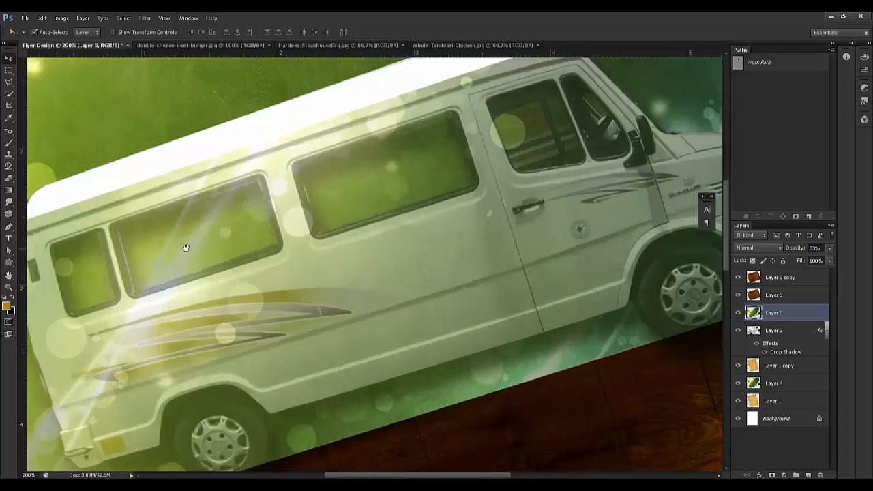
{"action": "left_click_drag", "start_coordinate": [183, 250], "coordinate": [215, 238]}
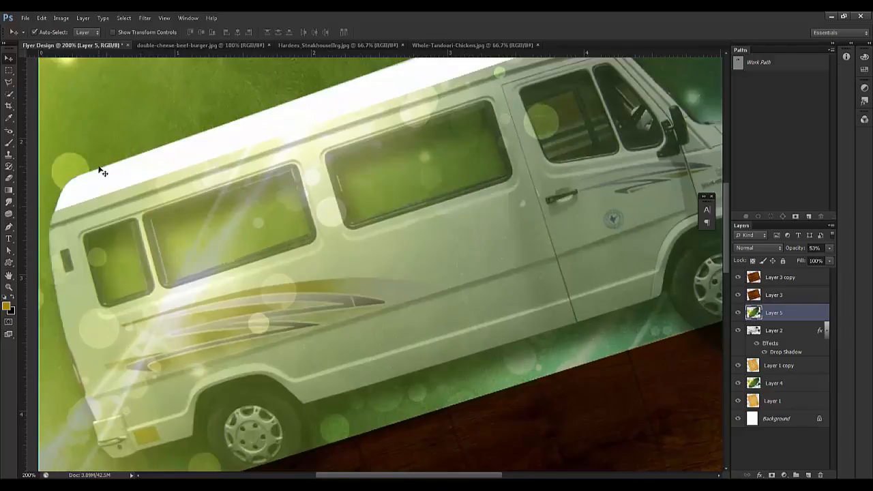
{"action": "left_click", "coordinate": [9, 82]}
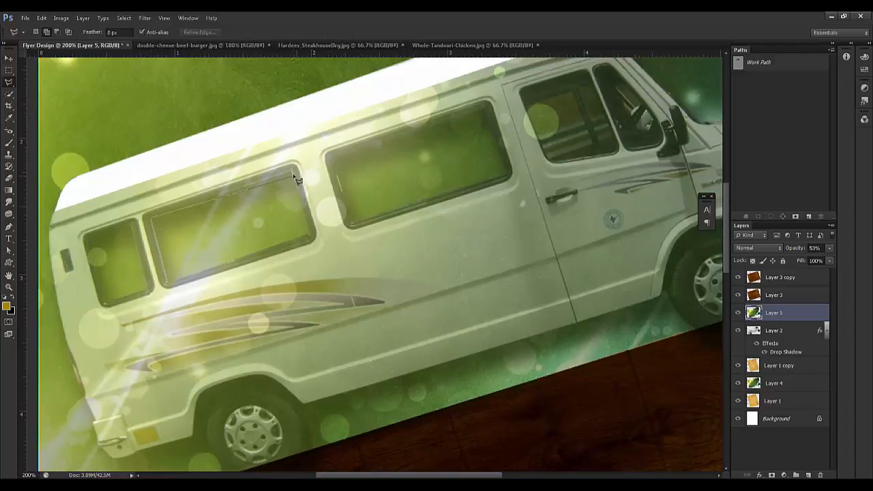
{"action": "left_click", "coordinate": [315, 238]}
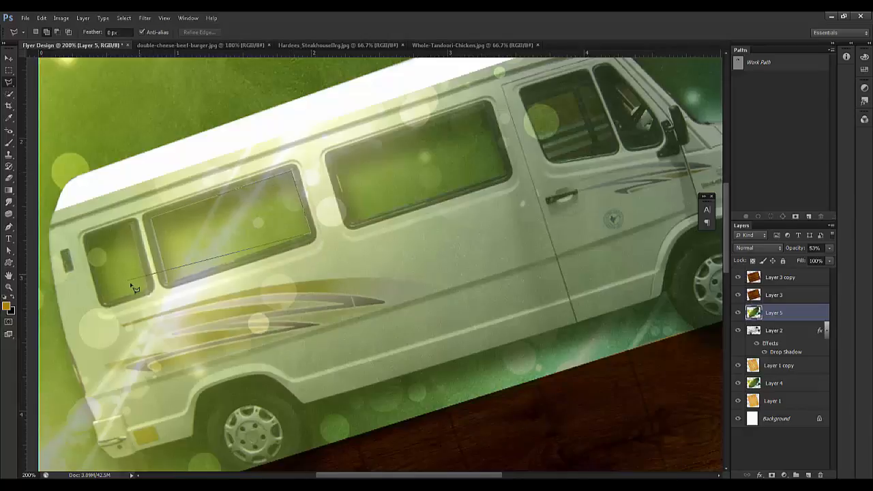
{"action": "left_click", "coordinate": [165, 281]}
{"action": "left_click", "coordinate": [152, 220]}
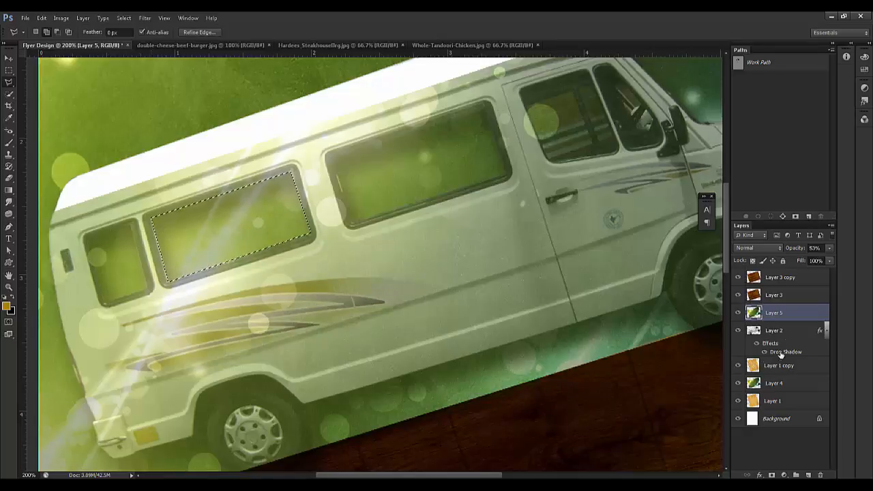
{"action": "left_click", "coordinate": [739, 314]}
{"action": "left_click", "coordinate": [738, 314]}
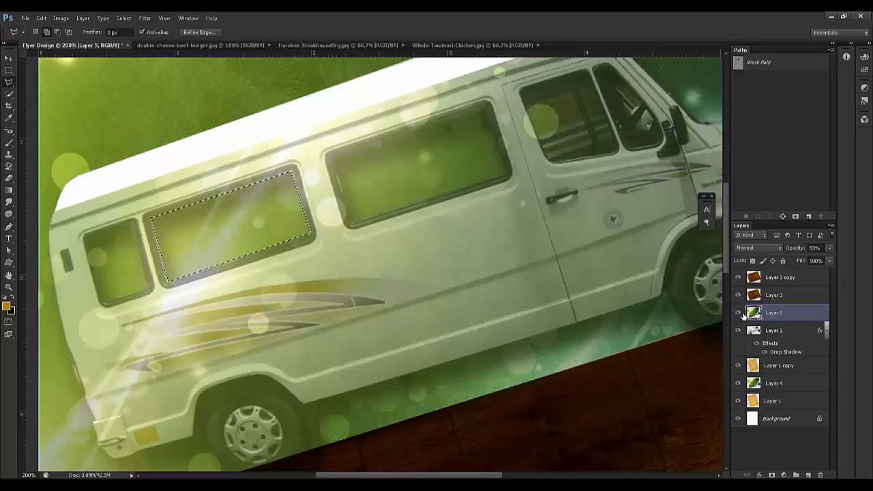
{"action": "key", "text": "ctrl+j"}
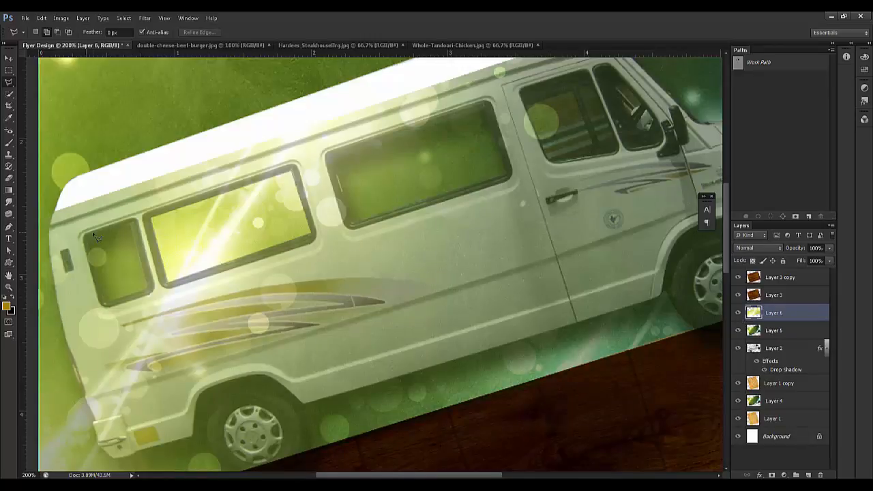
Outline the van's small rearmost side window and copy that area of the bubbles layer (Layer 5) to a new layer
{"action": "left_click", "coordinate": [136, 226]}
{"action": "left_click", "coordinate": [110, 302]}
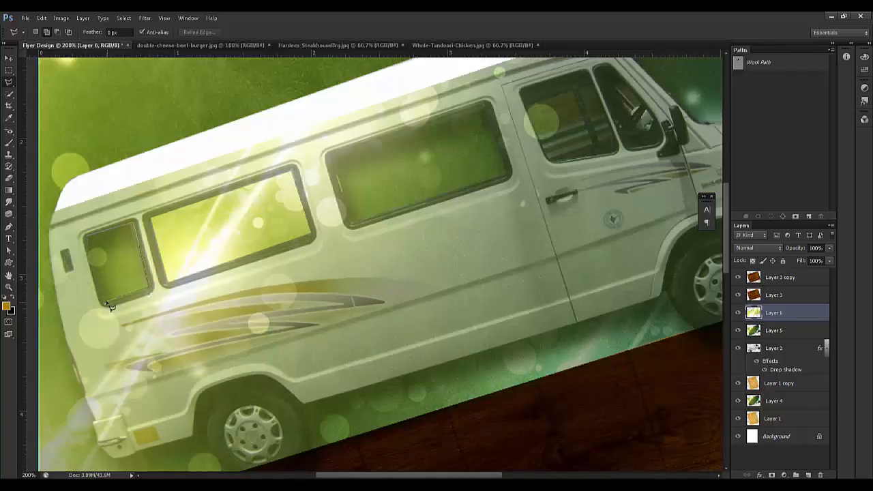
{"action": "double_click", "coordinate": [87, 237]}
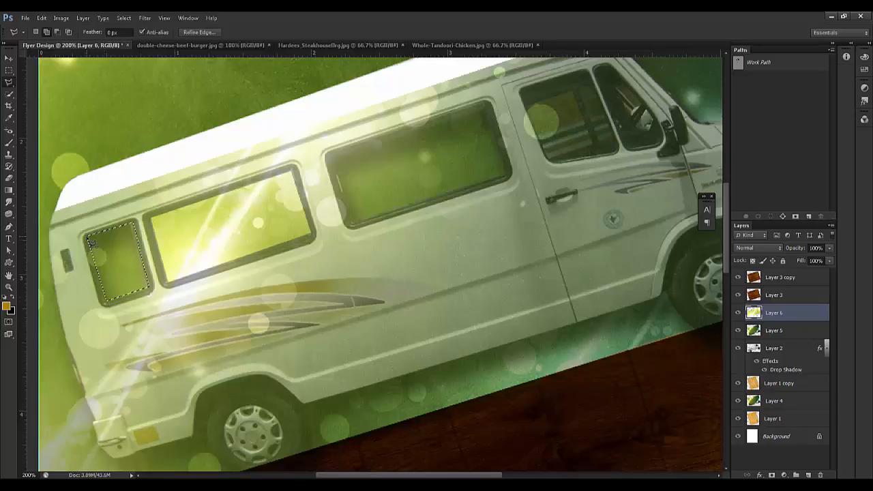
{"action": "key", "text": "ctrl+c"}
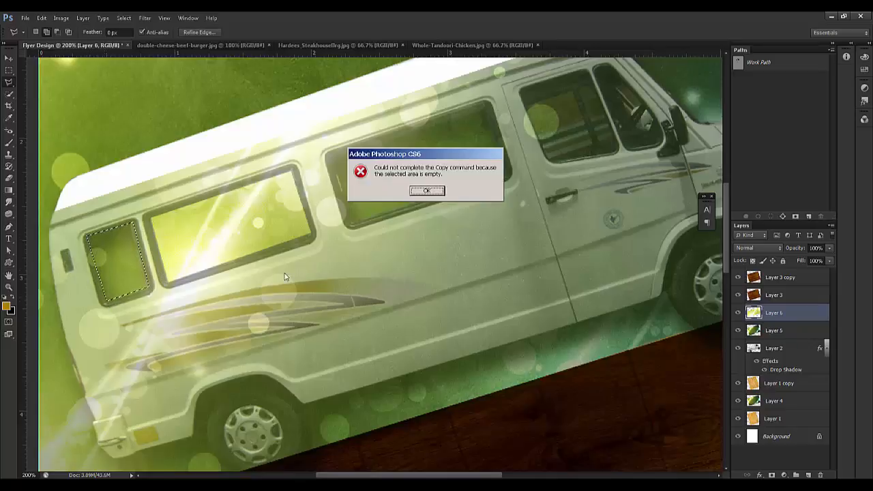
{"action": "left_click", "coordinate": [427, 191]}
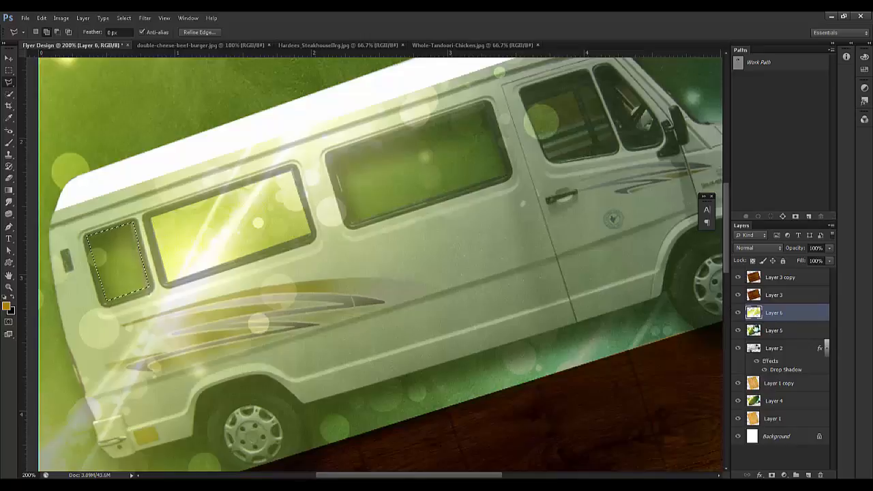
{"action": "left_click", "coordinate": [755, 330]}
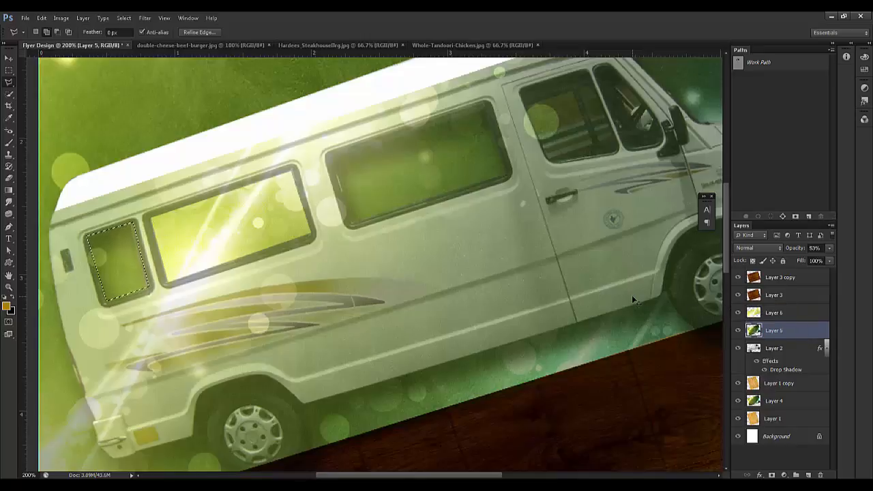
{"action": "key", "text": "ctrl+j"}
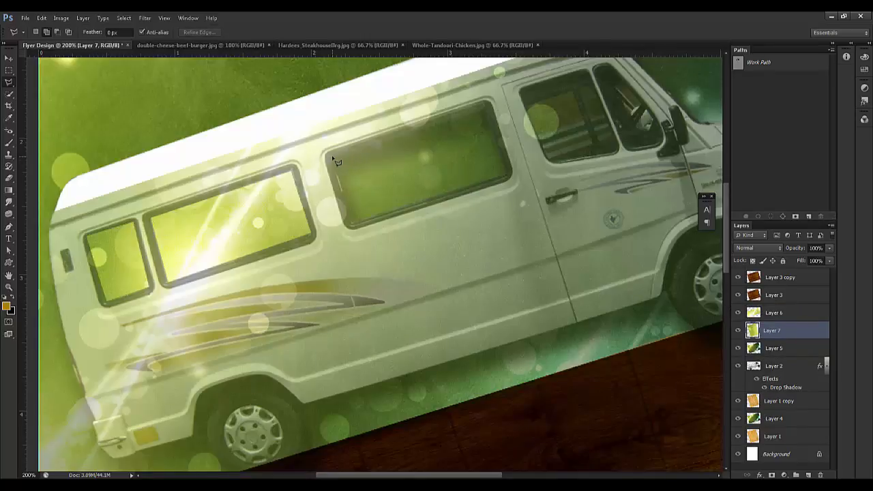
Outline the large side window just behind the van's front door and copy that area of Layer 5 to a new layer
{"action": "left_click", "coordinate": [485, 108]}
{"action": "left_click", "coordinate": [508, 174]}
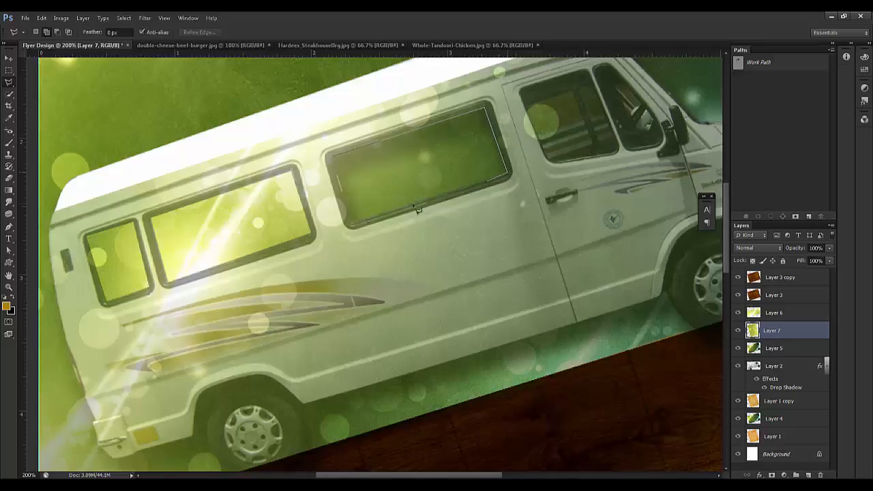
{"action": "left_click", "coordinate": [349, 224]}
{"action": "left_click", "coordinate": [334, 161]}
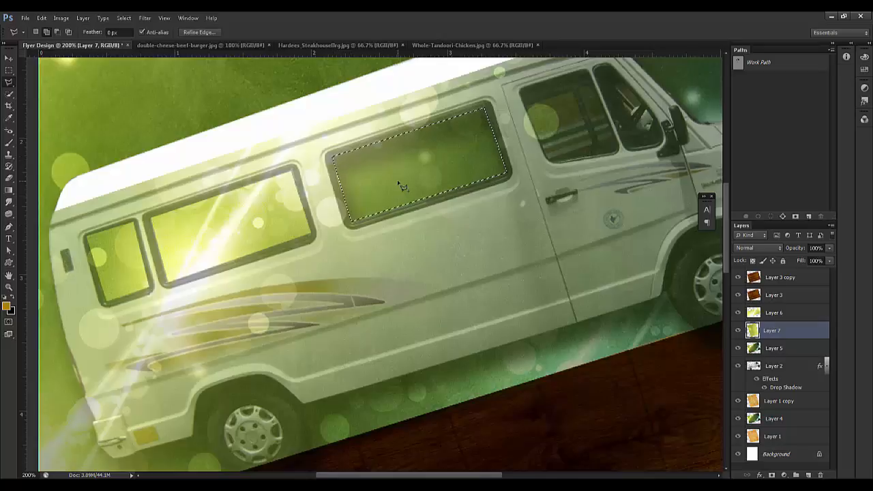
{"action": "key", "text": "alt+bracketleft"}
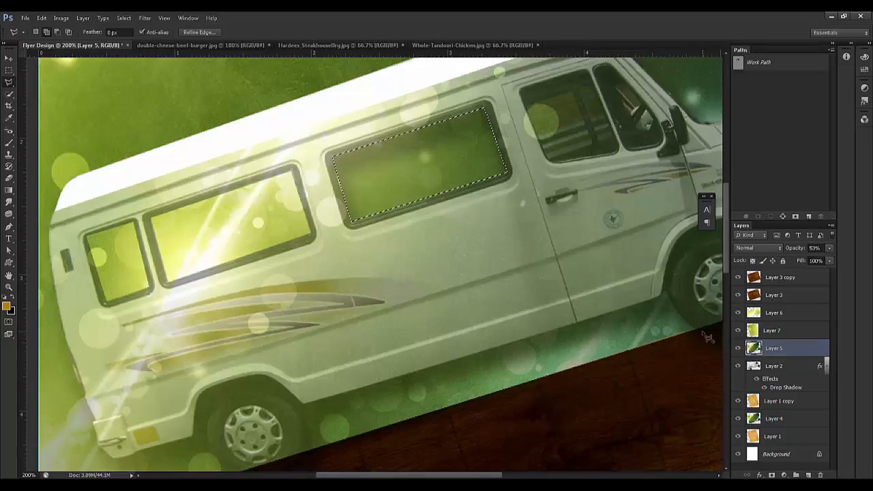
{"action": "key", "text": "ctrl+j"}
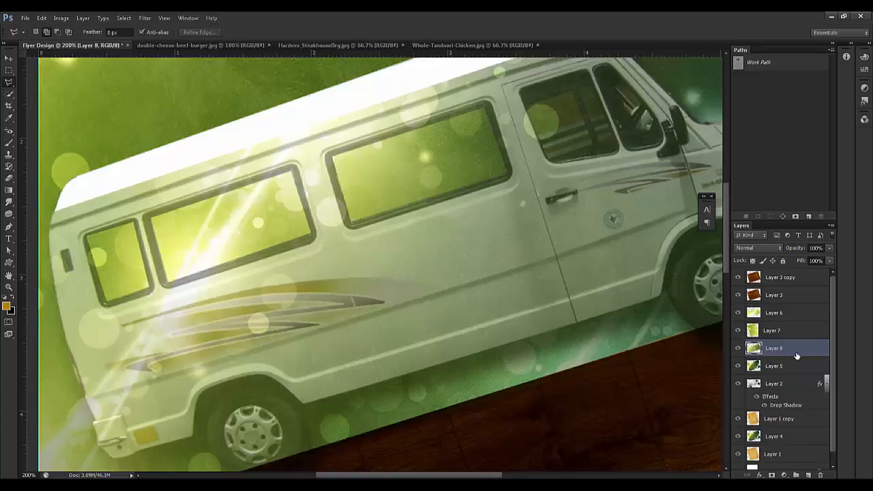
Hide the semi-transparent bubbles layer (Layer 5) covering the van, leaving the window pieces showing
{"action": "left_click", "coordinate": [773, 332]}
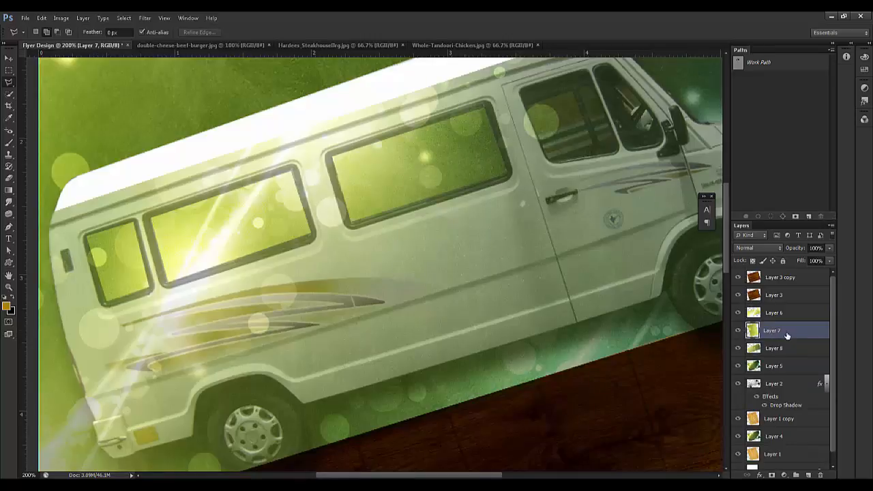
{"action": "left_click", "coordinate": [737, 332]}
{"action": "left_click", "coordinate": [738, 332]}
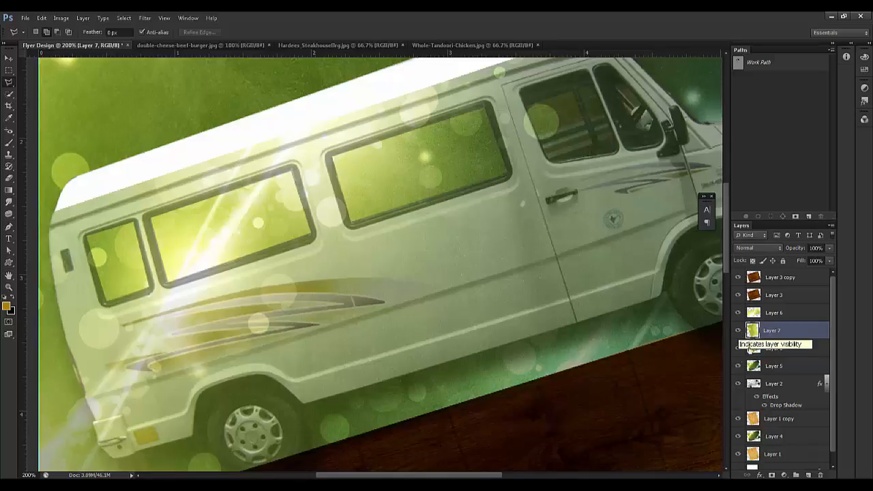
{"action": "left_click", "coordinate": [738, 367]}
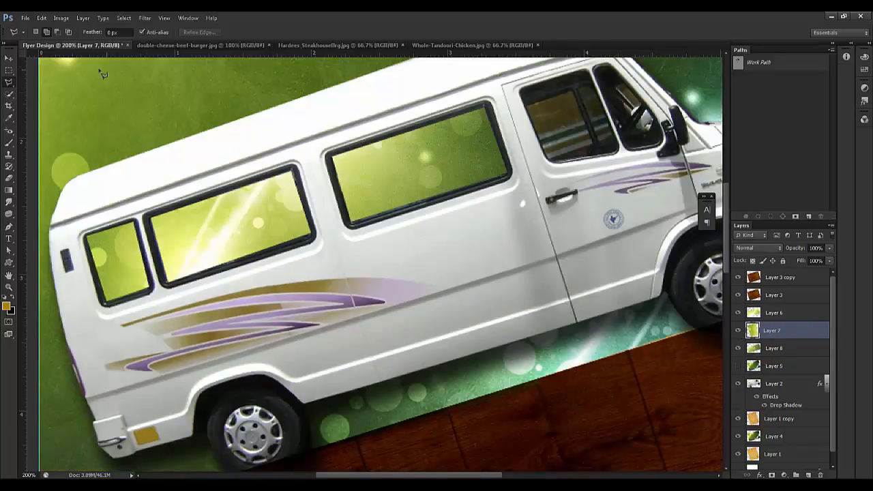
Copy the double-cheese-beef-burger image into the flyer as a layer directly beneath the middle window's bubbles piece, and close the burger document
{"action": "left_click_drag", "start_coordinate": [196, 46], "coordinate": [442, 124]}
{"action": "key", "text": "v"}
{"action": "left_click", "coordinate": [212, 254]}
{"action": "left_click_drag", "start_coordinate": [663, 232], "coordinate": [211, 254]}
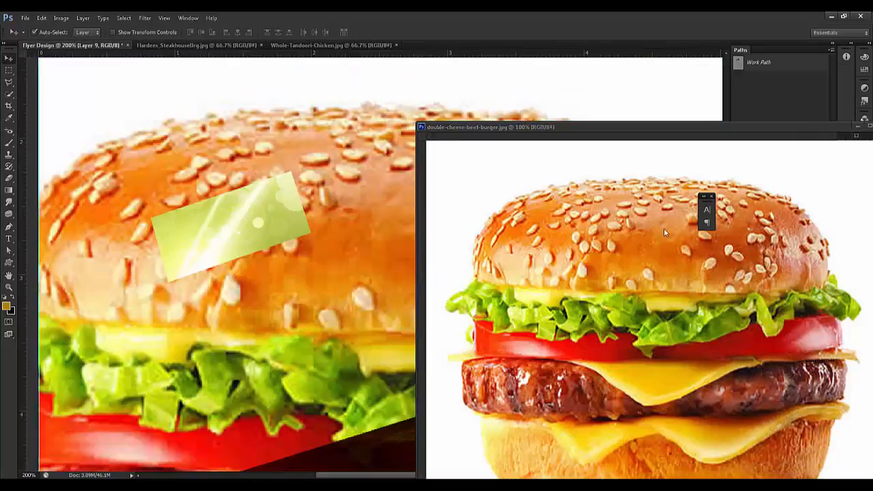
{"action": "left_click_drag", "start_coordinate": [737, 129], "coordinate": [589, 125]}
{"action": "left_click", "coordinate": [724, 122]}
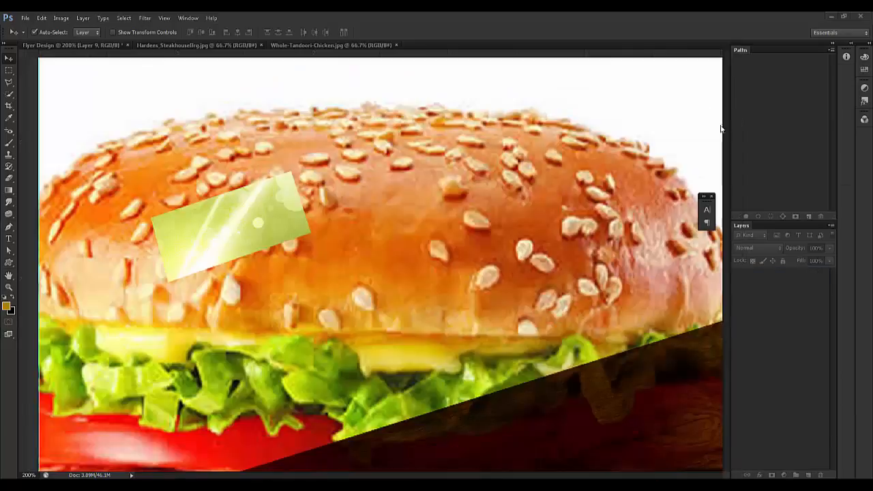
Scale the burger layer to about 30%, rotate it about -18.5° and move it over the rear half of the van
{"action": "key", "text": "ctrl+t"}
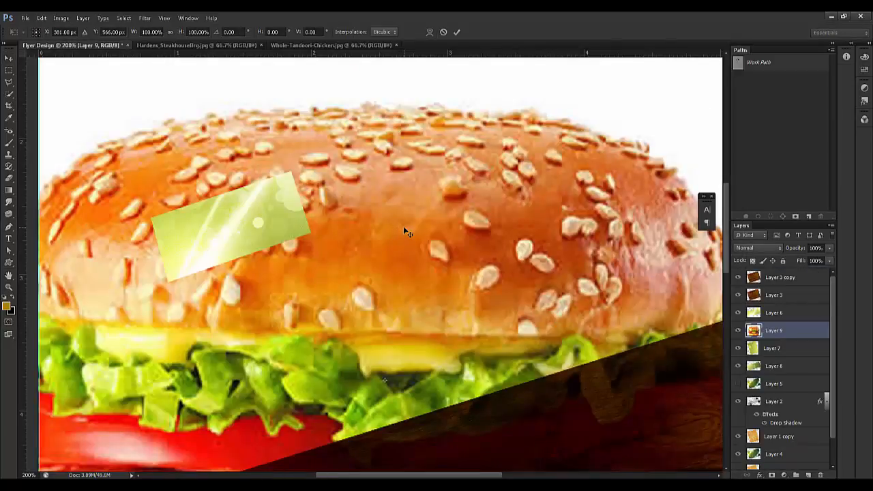
{"action": "key", "text": "ctrl+minus"}
{"action": "key", "text": "ctrl+minus"}
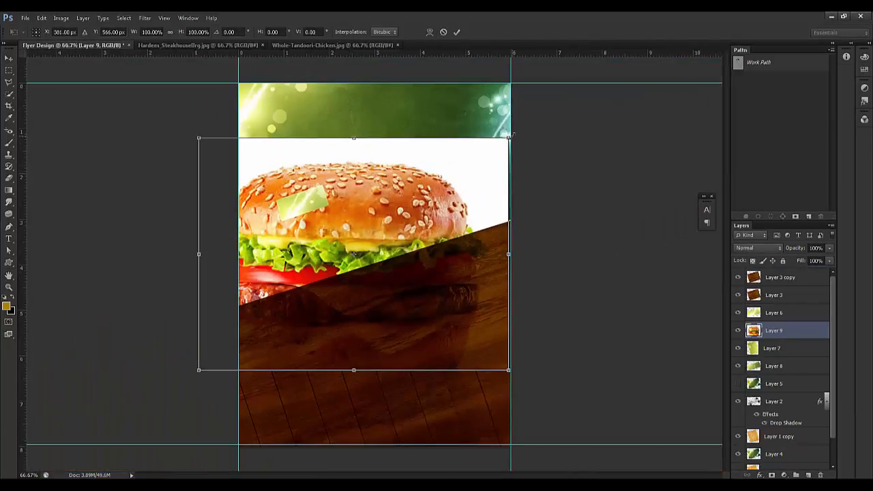
{"action": "left_click_drag", "start_coordinate": [510, 136], "coordinate": [396, 217]}
{"action": "left_click_drag", "start_coordinate": [409, 254], "coordinate": [407, 222]}
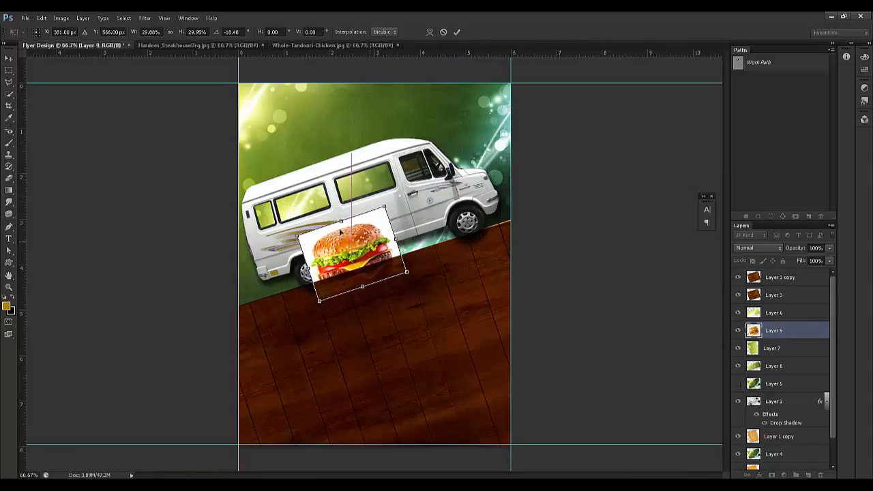
{"action": "left_click_drag", "start_coordinate": [341, 230], "coordinate": [284, 195]}
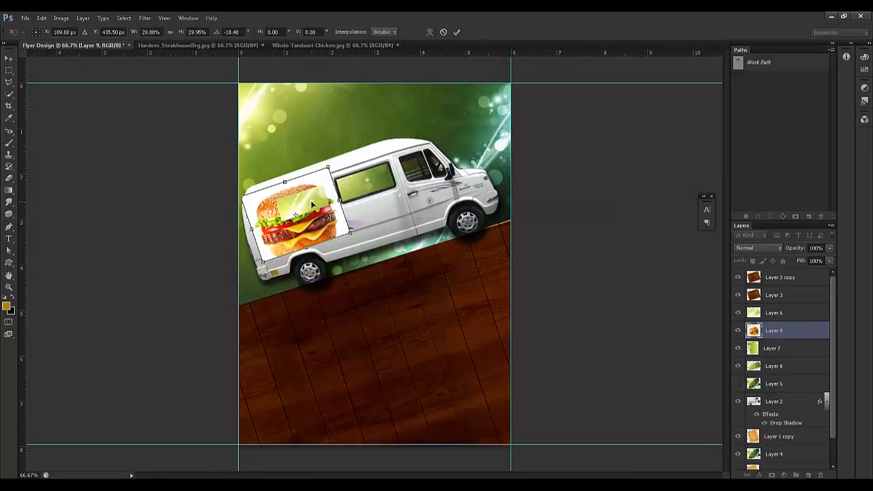
Shrink the burger layer to about 14.7% and move it over the van's middle side window
{"action": "key", "text": "ctrl+plus"}
{"action": "key", "text": "ctrl+plus"}
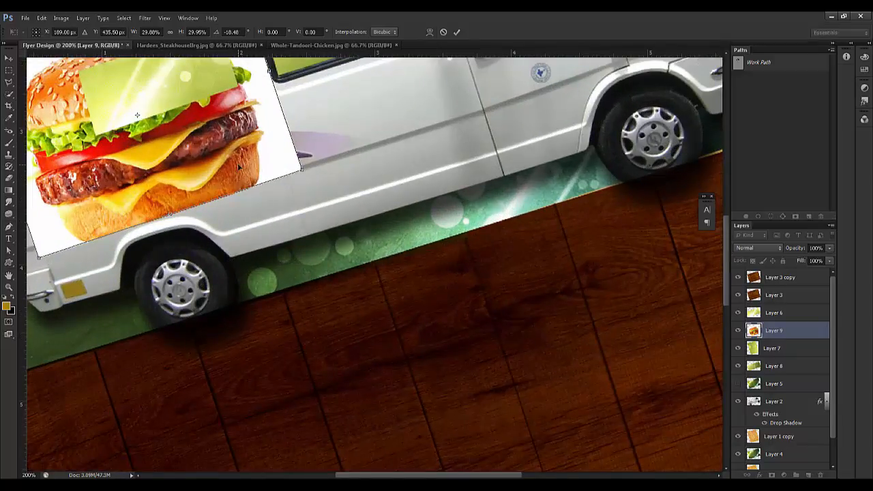
{"action": "key", "text": "ctrl+minus"}
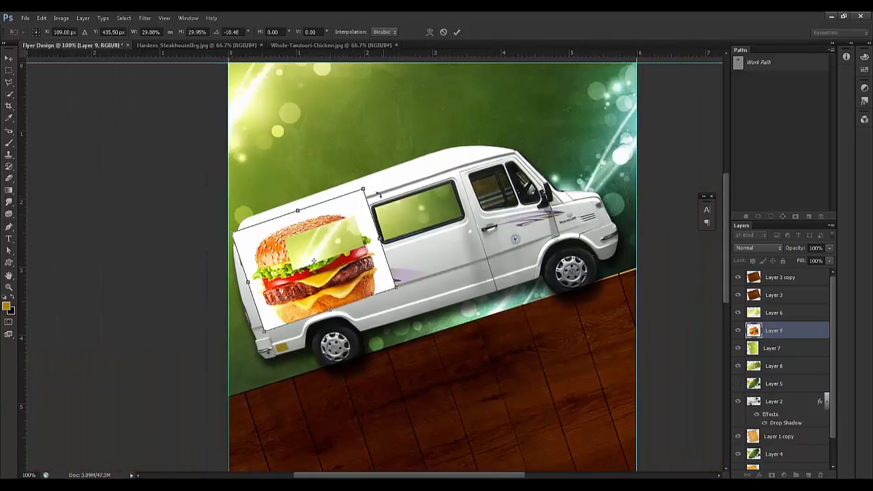
{"action": "left_click_drag", "start_coordinate": [365, 188], "coordinate": [350, 207]}
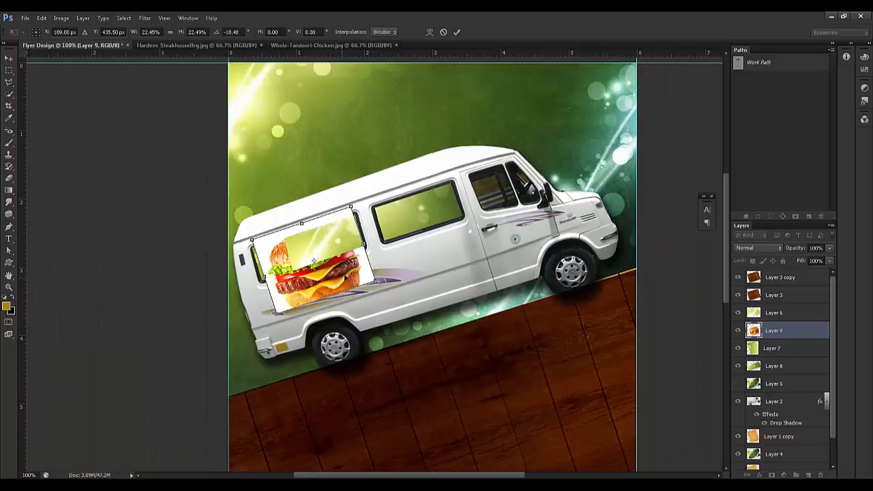
{"action": "left_click_drag", "start_coordinate": [345, 277], "coordinate": [350, 263]}
{"action": "left_click_drag", "start_coordinate": [356, 194], "coordinate": [343, 212]}
{"action": "left_click_drag", "start_coordinate": [331, 261], "coordinate": [353, 252]}
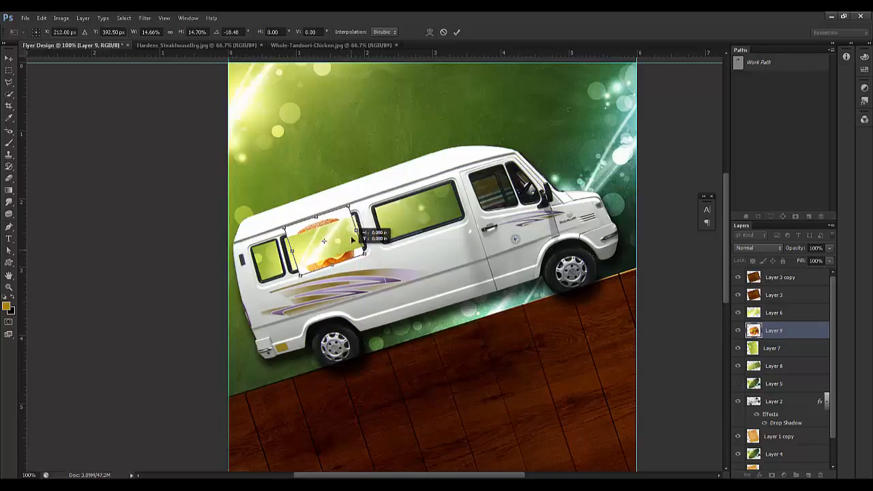
Reduce the burger to about 9.7%, nudge it down within the middle window, and apply the transformation
{"action": "left_click_drag", "start_coordinate": [350, 208], "coordinate": [344, 218]}
{"action": "key", "text": "Down"}
{"action": "key", "text": "Down"}
{"action": "key", "text": "Down"}
{"action": "key", "text": "Down"}
{"action": "key", "text": "Down"}
{"action": "key", "text": "Down"}
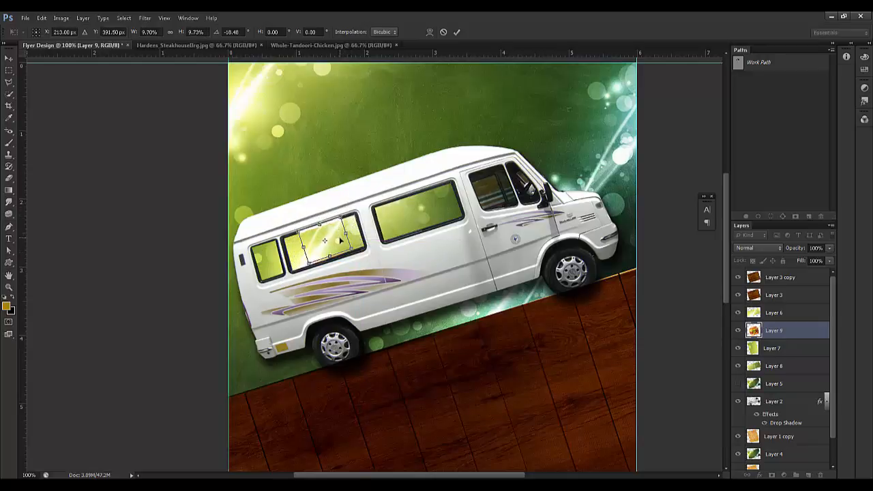
{"action": "left_click", "coordinate": [456, 31]}
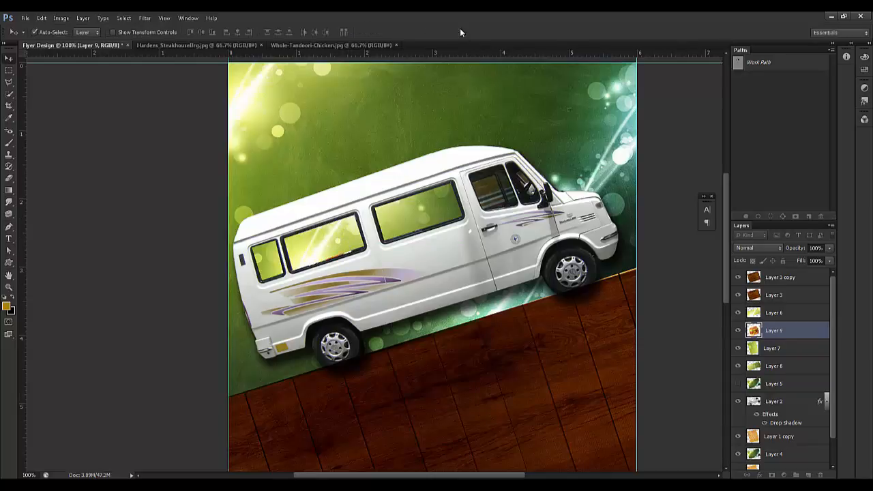
Try the Color Dodge, Screen and Multiply blend modes on the middle window's bubbles layer, Layer 6
{"action": "left_click", "coordinate": [738, 313]}
{"action": "left_click", "coordinate": [738, 313]}
{"action": "left_click", "coordinate": [769, 315]}
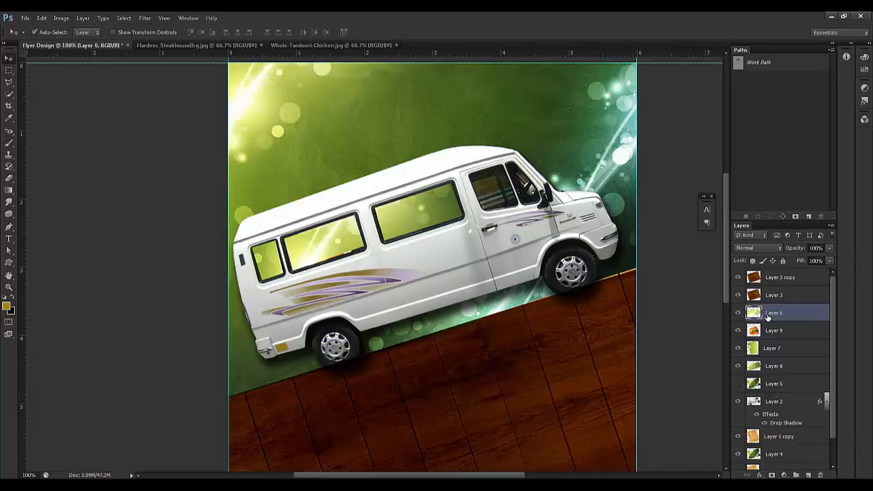
{"action": "left_click", "coordinate": [760, 249]}
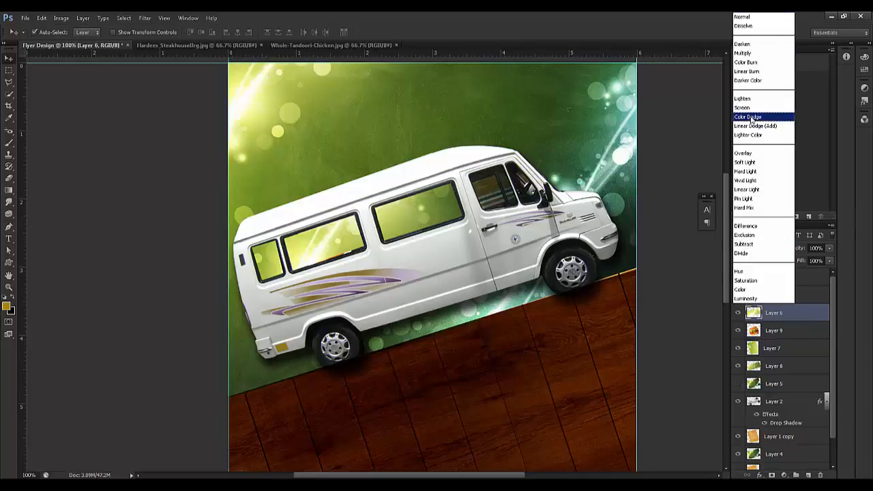
{"action": "left_click", "coordinate": [750, 115]}
{"action": "left_click", "coordinate": [766, 248]}
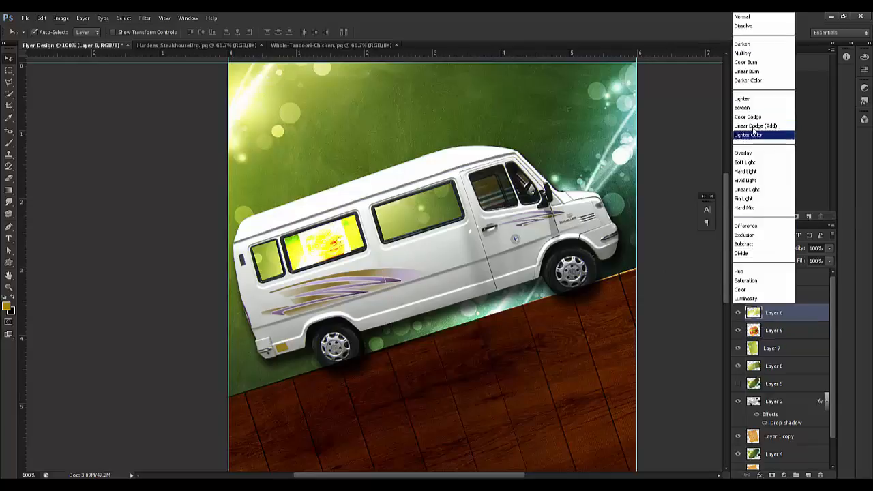
{"action": "left_click", "coordinate": [749, 109]}
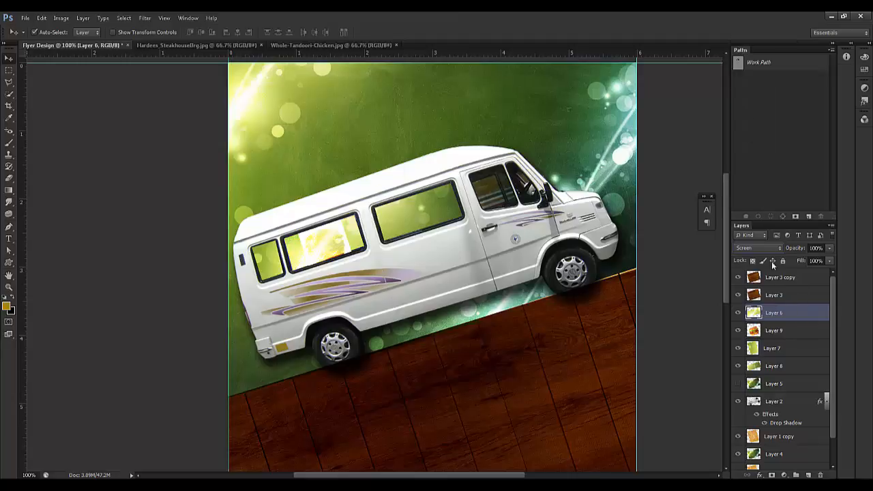
{"action": "left_click", "coordinate": [759, 248]}
{"action": "left_click", "coordinate": [753, 54]}
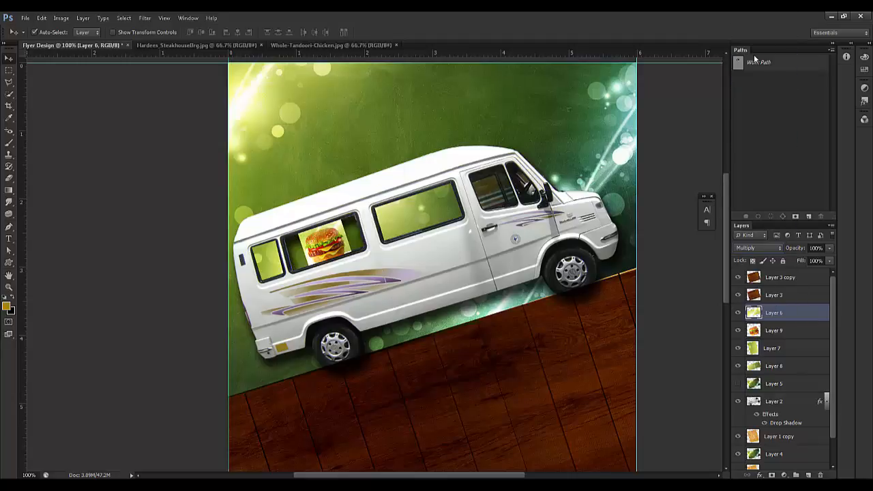
Place the burger layer directly beneath the van layer and enlarge it to about 108.5% within the middle window
{"action": "left_click", "coordinate": [755, 331]}
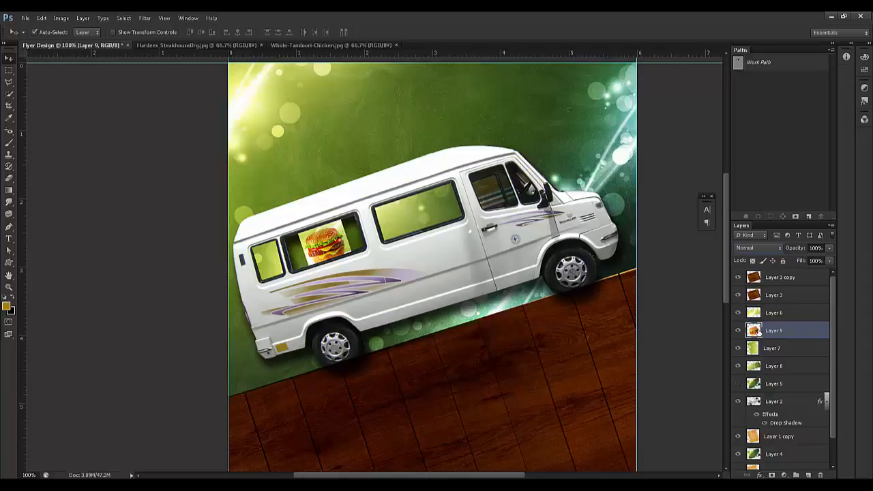
{"action": "key", "text": "ctrl+t"}
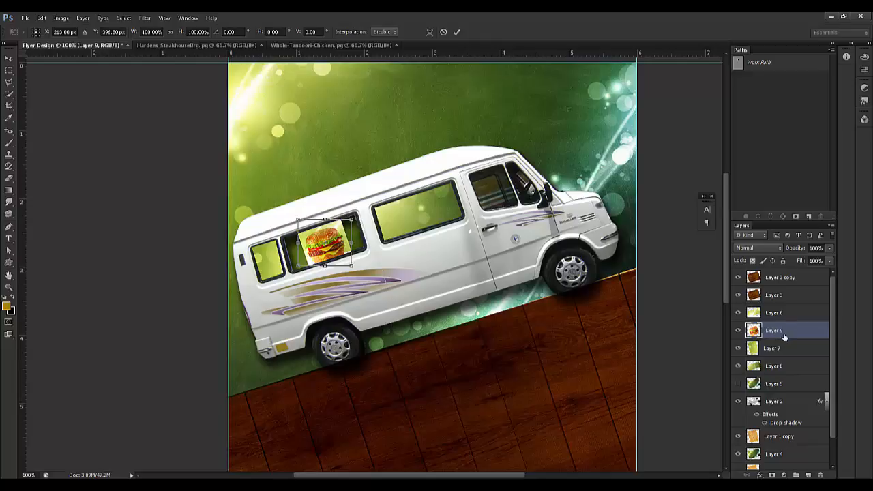
{"action": "key", "text": "Return"}
{"action": "left_click_drag", "start_coordinate": [773, 332], "coordinate": [773, 421]}
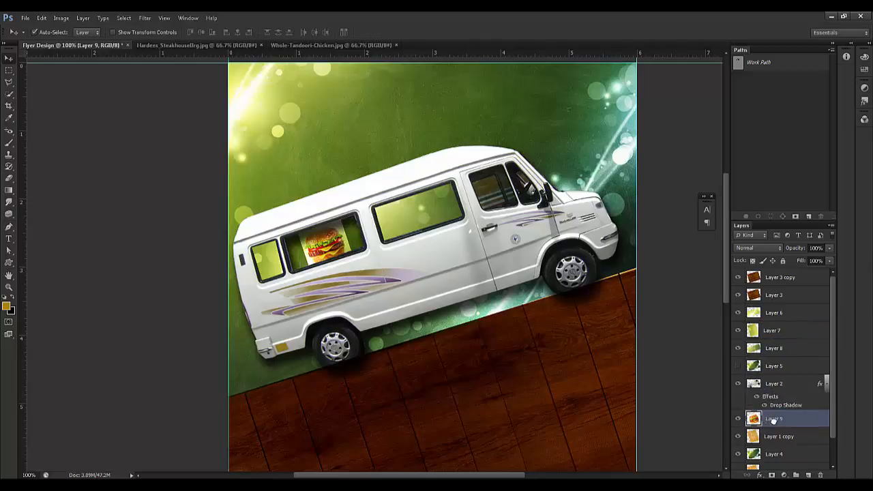
{"action": "key", "text": "ctrl+t"}
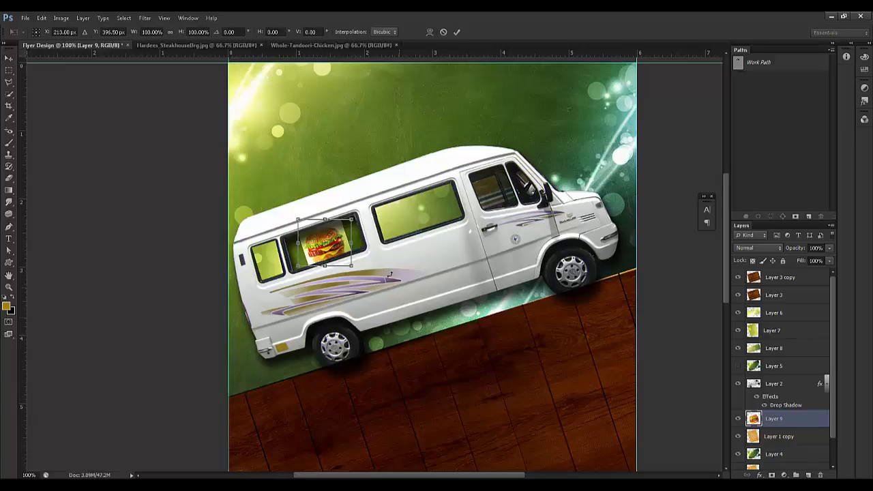
{"action": "mouse_move", "coordinate": [353, 268]}
{"action": "left_mouse_down"}
{"action": "mouse_move", "coordinate": [368, 279]}
{"action": "mouse_move", "coordinate": [353, 267]}
{"action": "left_mouse_up"}
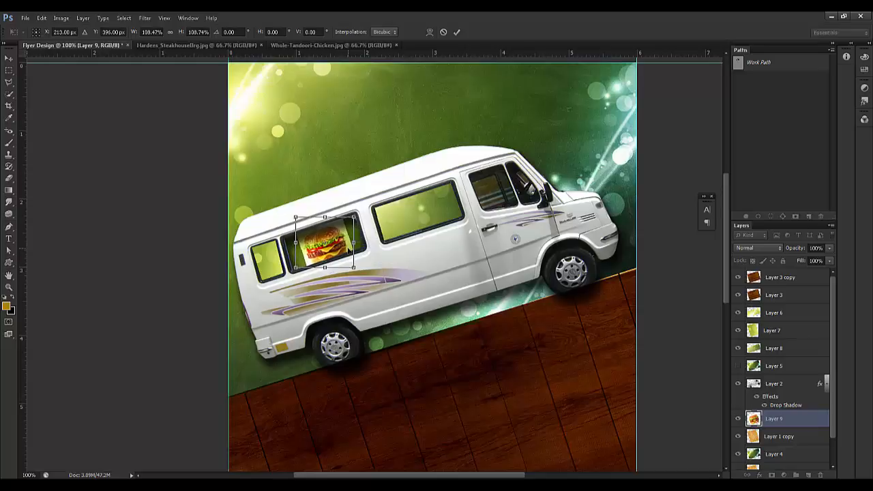
{"action": "key", "text": "Return"}
Identify the middle window's bubbles layer by toggling visibility and set its blend mode to Screen
{"action": "left_click", "coordinate": [771, 332]}
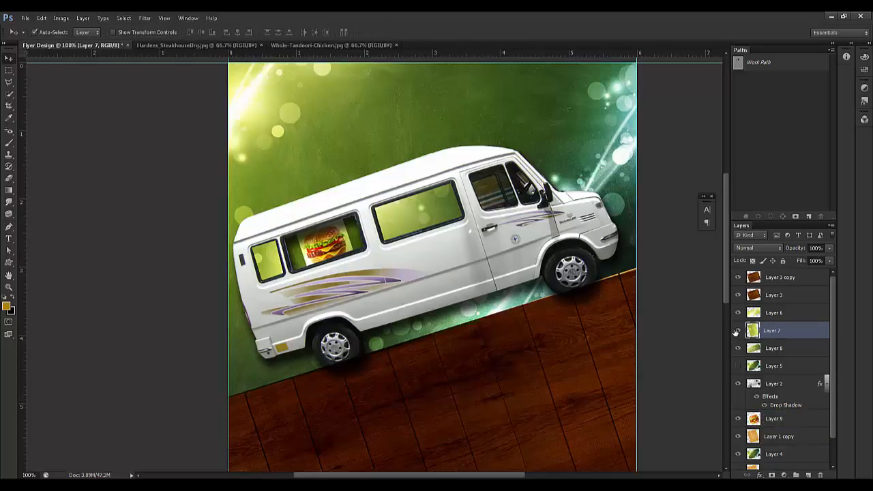
{"action": "left_click", "coordinate": [738, 330]}
{"action": "left_click", "coordinate": [738, 330]}
{"action": "left_click", "coordinate": [738, 312]}
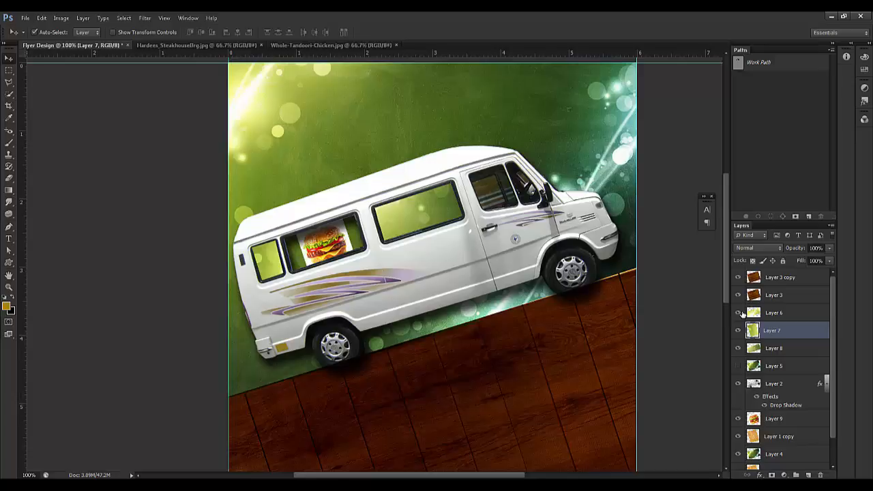
{"action": "left_click", "coordinate": [738, 313]}
{"action": "left_click", "coordinate": [773, 313]}
{"action": "left_click", "coordinate": [768, 247]}
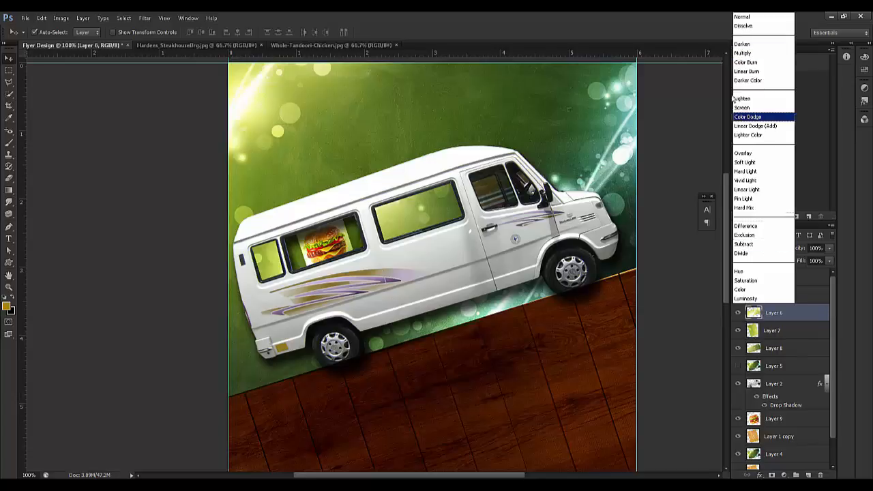
{"action": "left_click", "coordinate": [742, 108]}
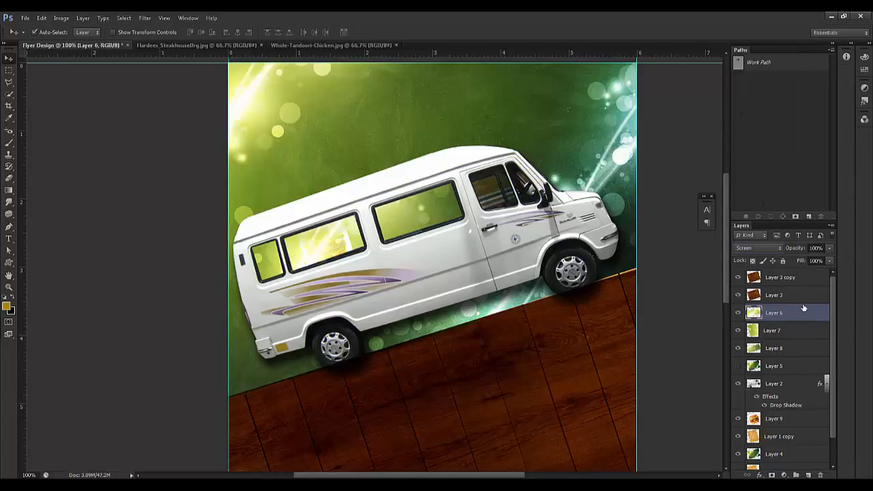
{"action": "left_click", "coordinate": [788, 236]}
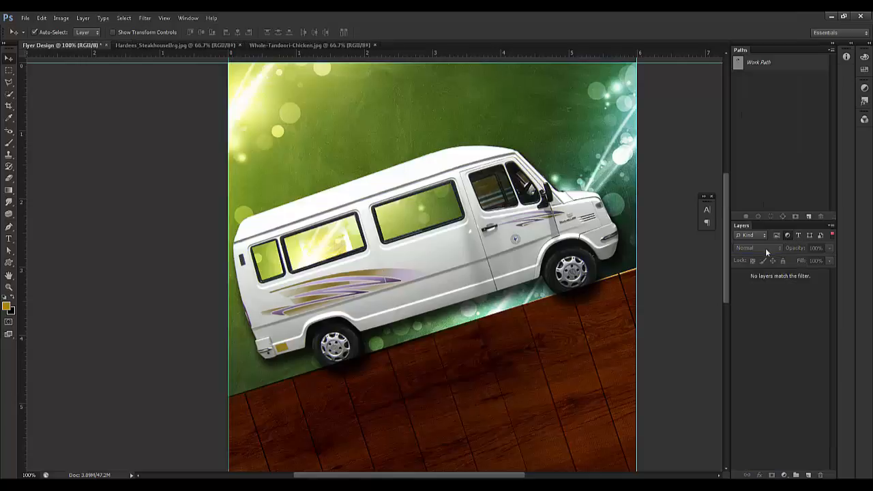
{"action": "left_click", "coordinate": [334, 243]}
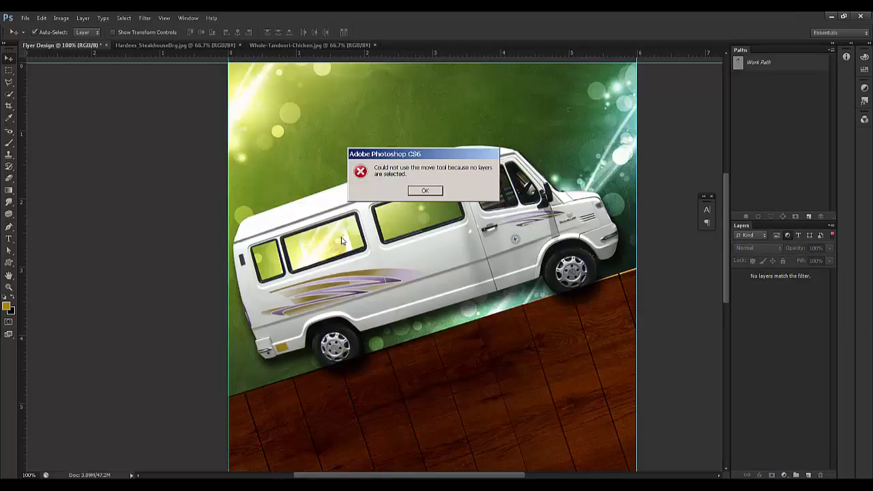
{"action": "left_click", "coordinate": [425, 191]}
{"action": "left_click", "coordinate": [788, 237]}
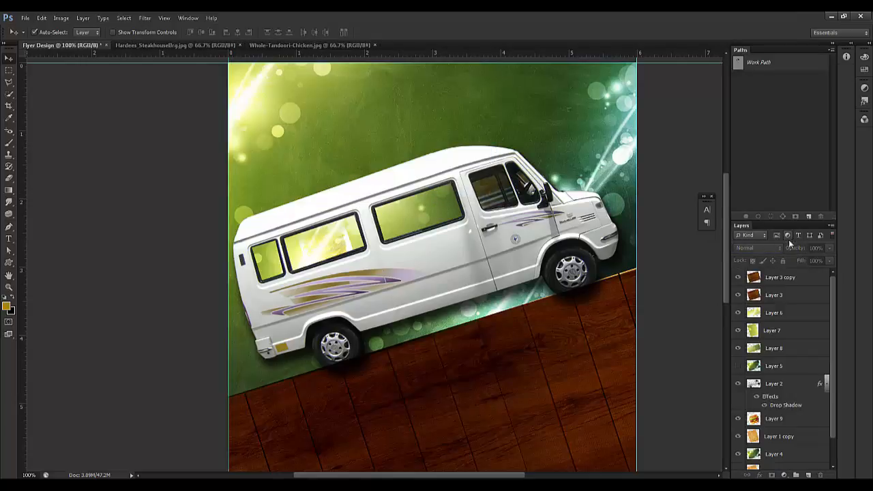
Set the opacity of the middle window's bubbles layer, Layer 6, to 60%
{"action": "left_click", "coordinate": [775, 336]}
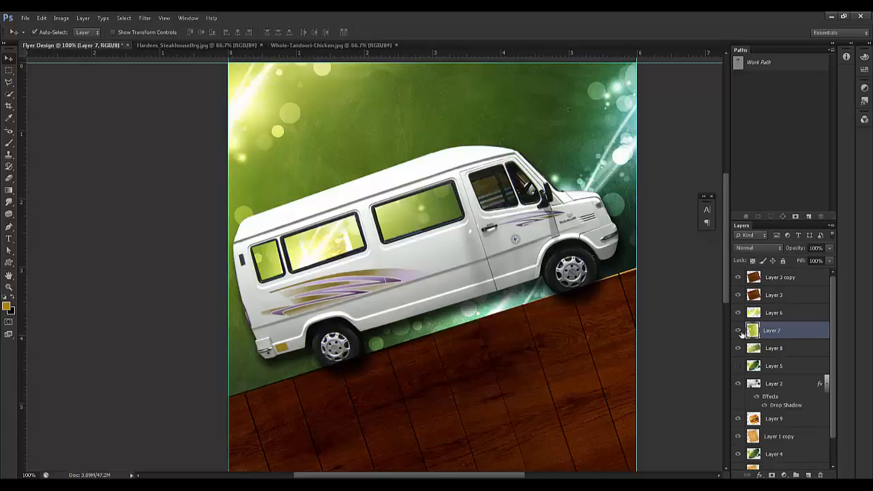
{"action": "left_click", "coordinate": [738, 331]}
{"action": "left_click", "coordinate": [739, 331]}
{"action": "left_click", "coordinate": [775, 313]}
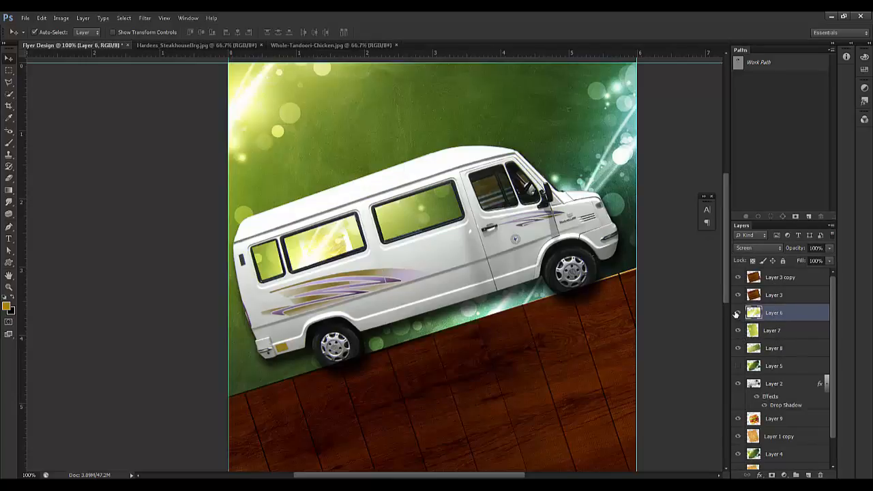
{"action": "left_click", "coordinate": [738, 313]}
{"action": "left_click", "coordinate": [738, 313]}
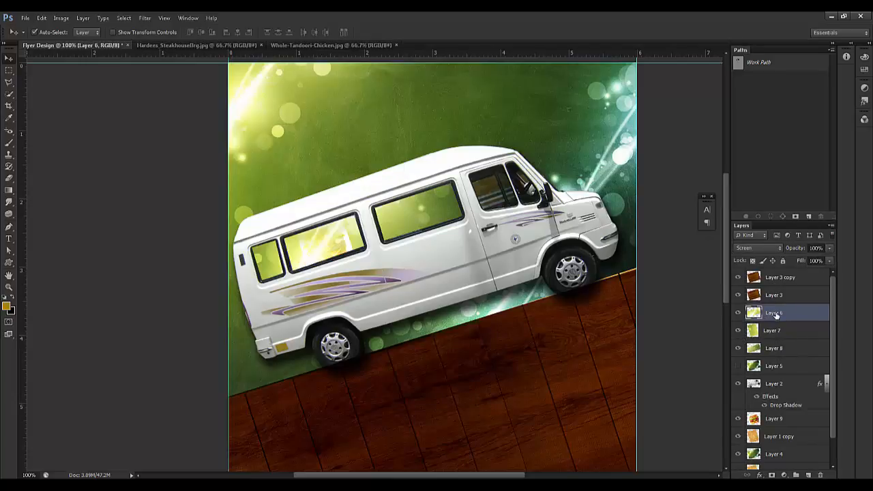
{"action": "left_click_drag", "start_coordinate": [798, 251], "coordinate": [800, 249]}
{"action": "left_click", "coordinate": [801, 248]}
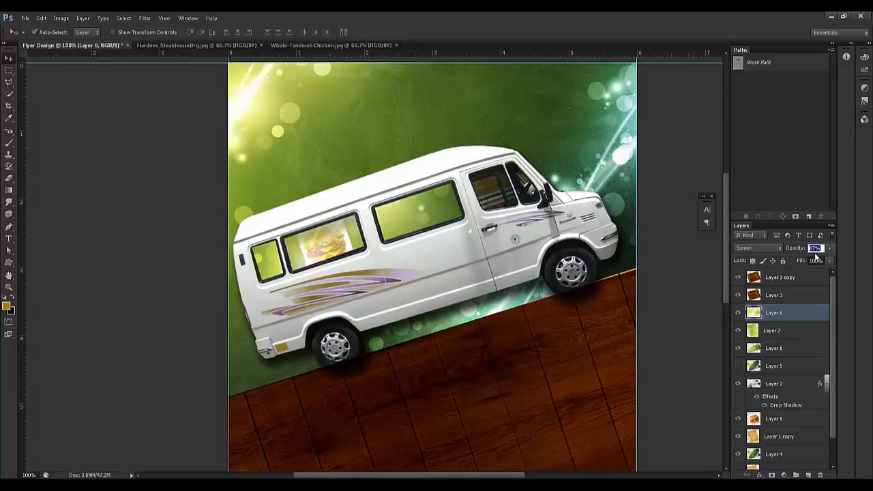
{"action": "type", "text": "60"}
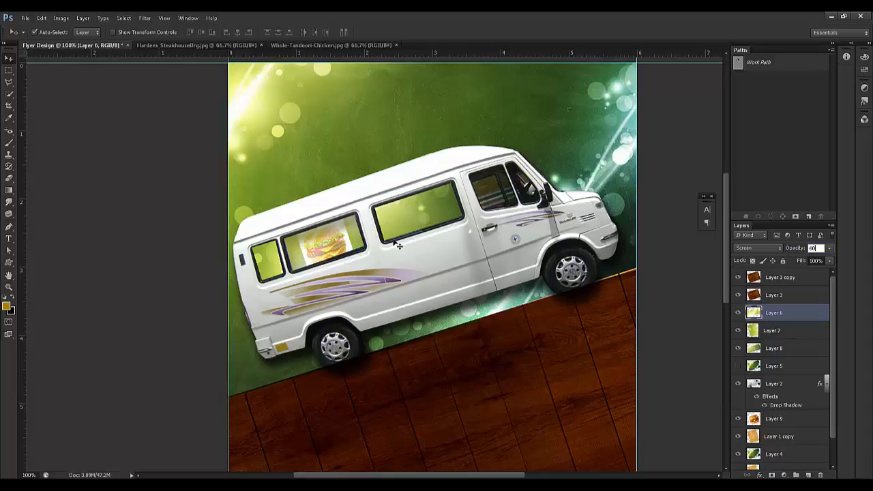
Copy the Whole-Tandoori-Chicken image into the flyer as a layer above the middle window's bubbles, and close the chicken document
{"action": "left_click", "coordinate": [219, 46]}
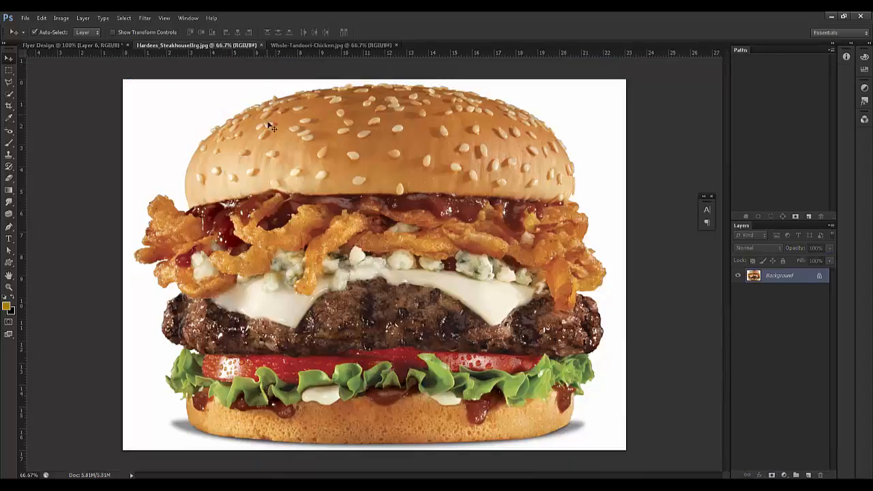
{"action": "left_click", "coordinate": [311, 45]}
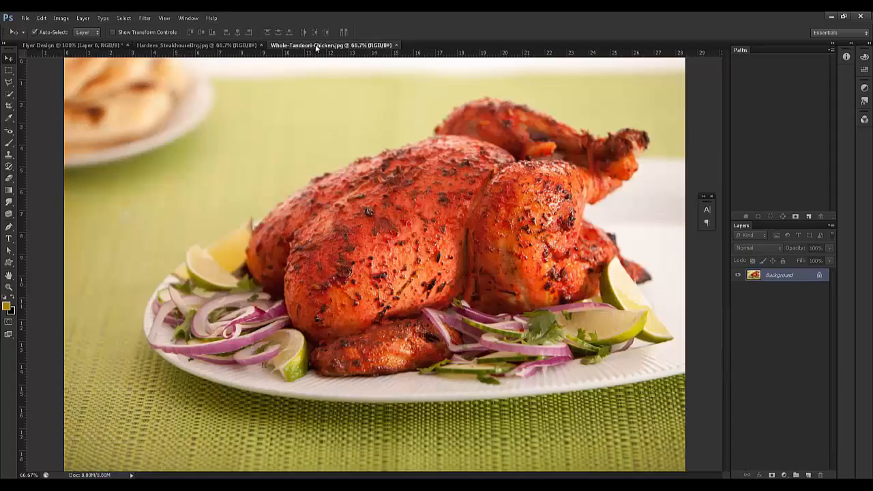
{"action": "left_click_drag", "start_coordinate": [317, 46], "coordinate": [400, 125]}
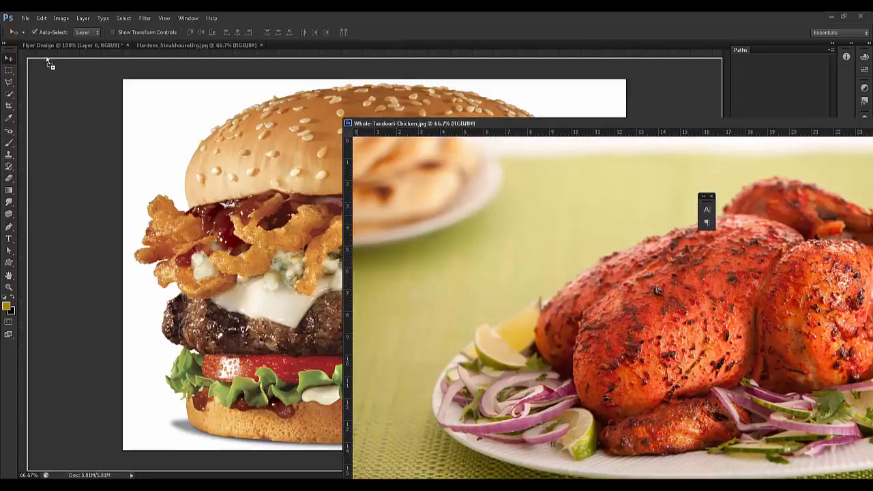
{"action": "left_click", "coordinate": [49, 46]}
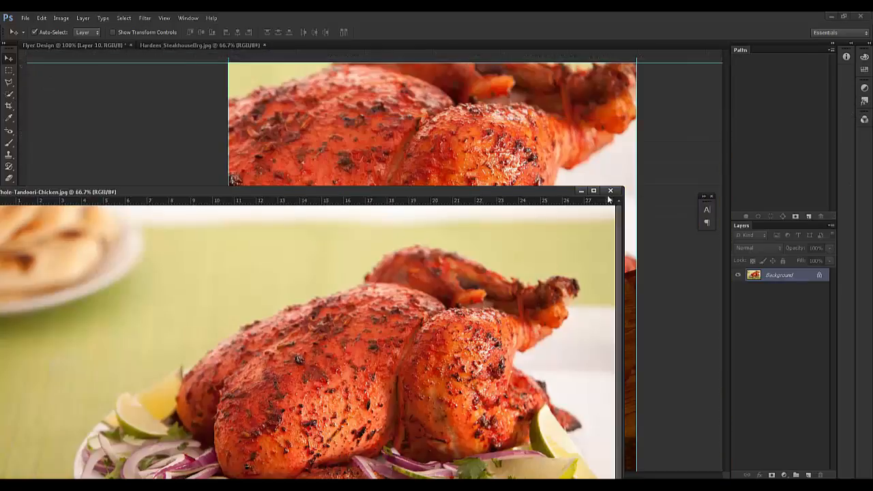
{"action": "left_click", "coordinate": [610, 191]}
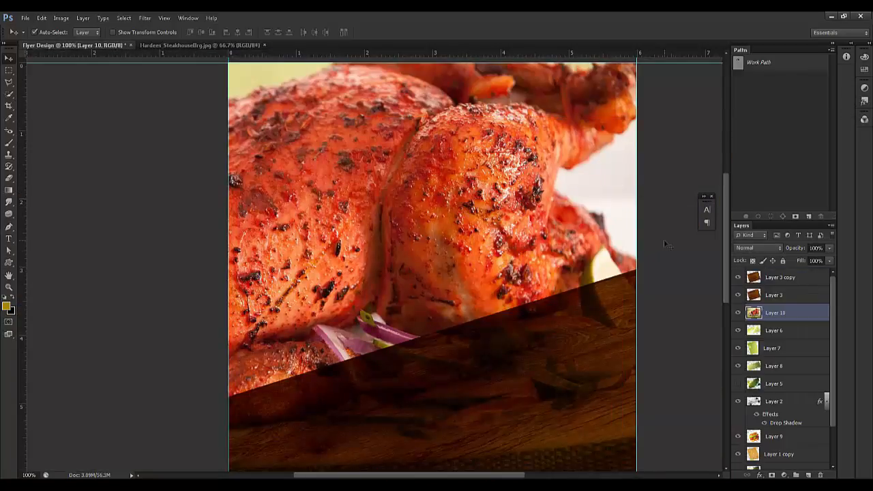
Scale the chicken layer to about 46% and rotate it about -17.4° to follow the van's slope
{"action": "key", "text": "ctrl+t"}
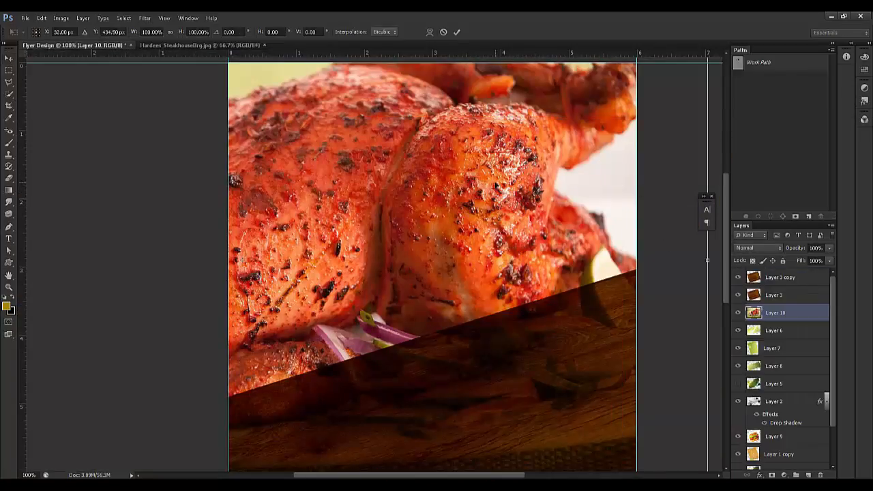
{"action": "key", "text": "ctrl+minus"}
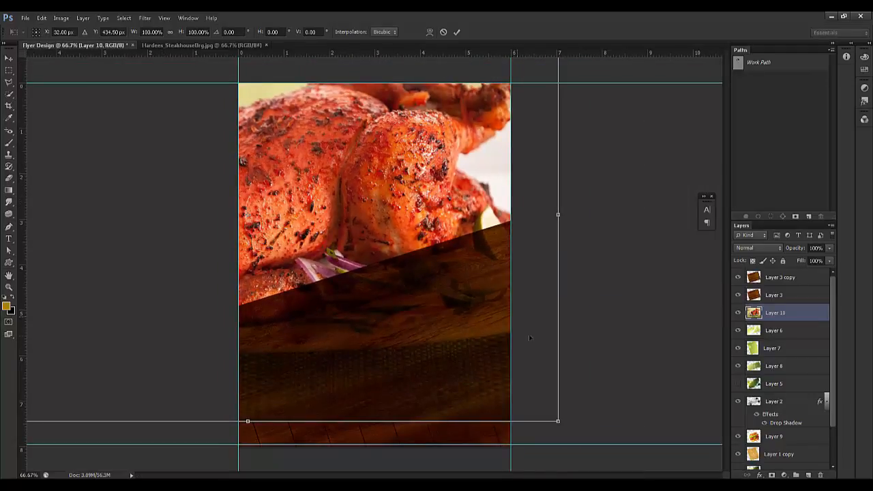
{"action": "left_click_drag", "start_coordinate": [558, 420], "coordinate": [391, 309]}
{"action": "left_click_drag", "start_coordinate": [412, 194], "coordinate": [403, 145]}
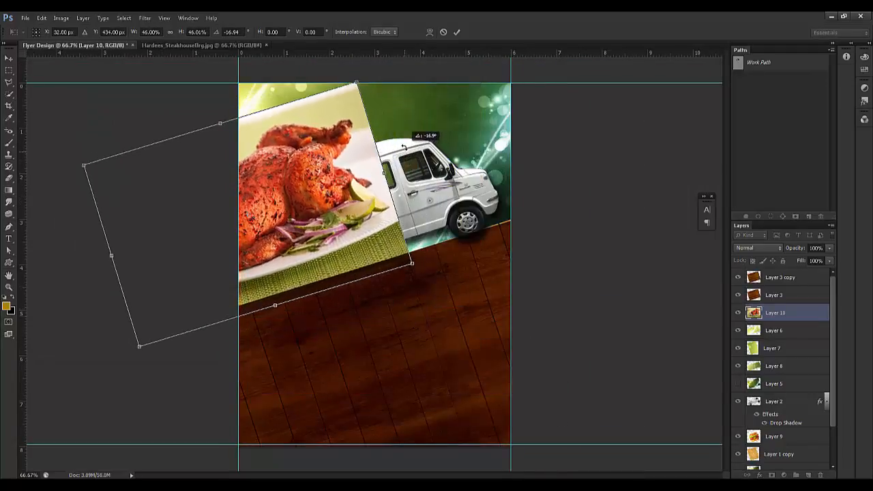
Move the chicken image onto the wood base below the van, shrink it slightly further, and apply the transformation
{"action": "left_click_drag", "start_coordinate": [247, 213], "coordinate": [345, 295]}
{"action": "left_click_drag", "start_coordinate": [374, 321], "coordinate": [417, 352]}
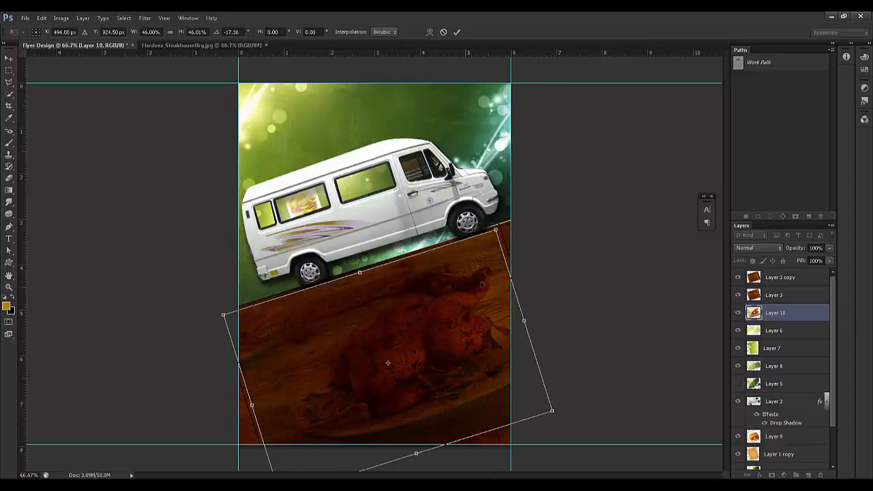
{"action": "left_click_drag", "start_coordinate": [491, 240], "coordinate": [471, 261]}
{"action": "key", "text": "Return"}
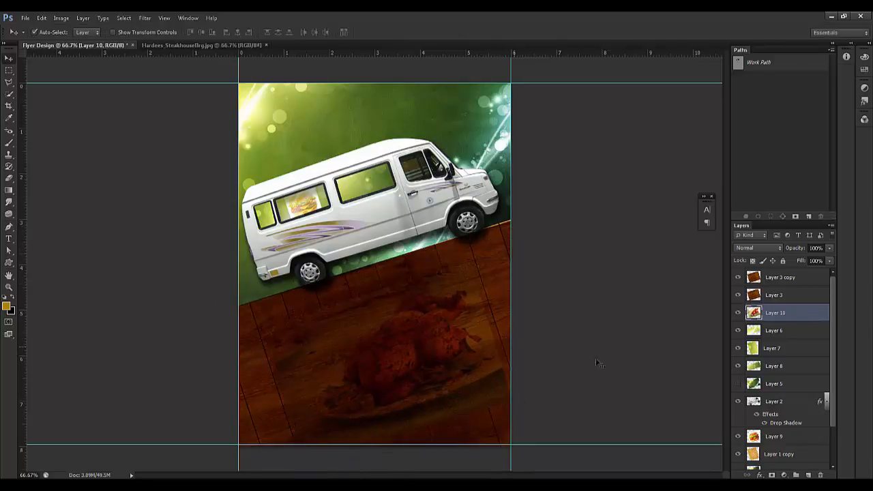
Bring the chicken layer to the top of the layer stack and mask out the photo's upper-left corner with a black 250 px brush
{"action": "left_click_drag", "start_coordinate": [772, 314], "coordinate": [769, 277]}
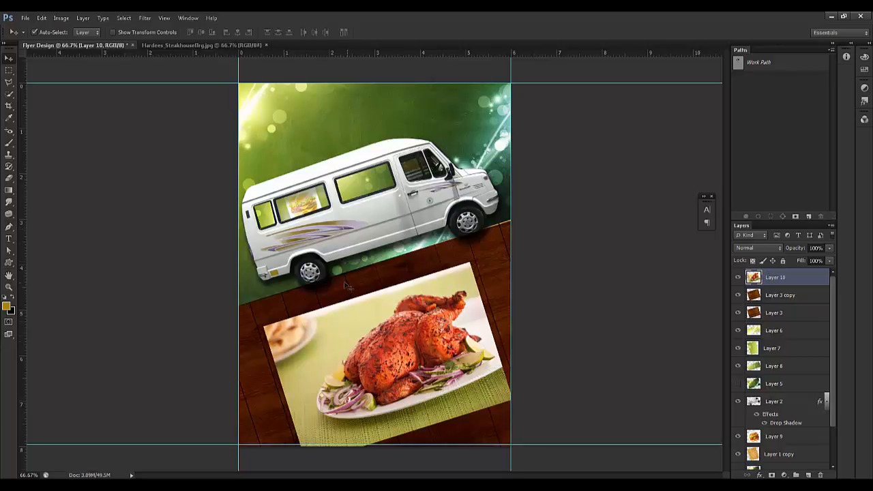
{"action": "left_click", "coordinate": [771, 475]}
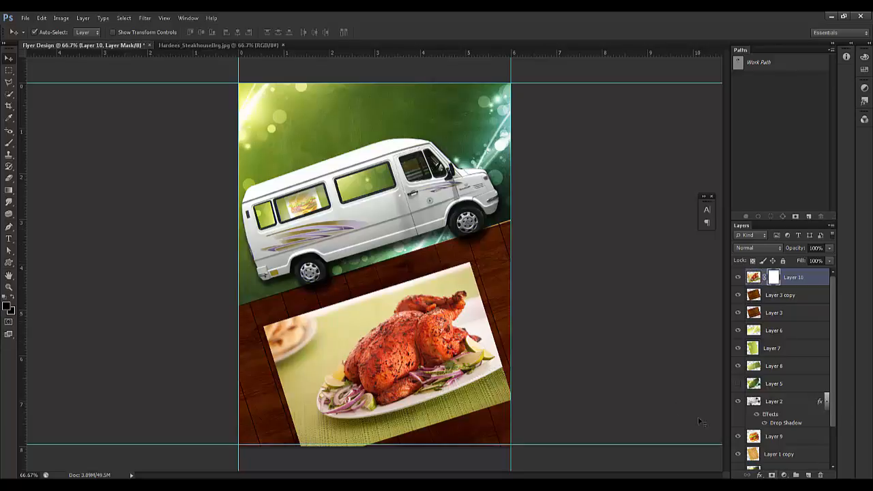
{"action": "key", "text": "b"}
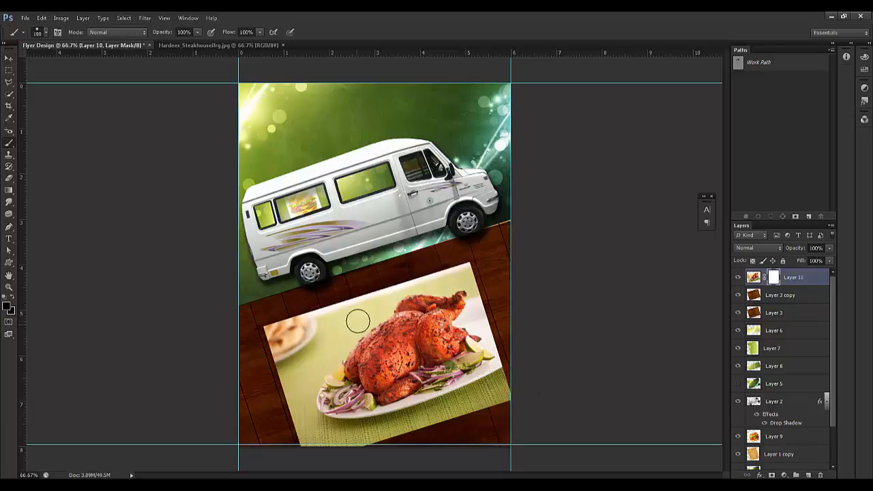
{"action": "key", "text": "bracketright"}
{"action": "mouse_move", "coordinate": [250, 311]}
{"action": "left_mouse_down"}
{"action": "mouse_move", "coordinate": [256, 343]}
{"action": "mouse_move", "coordinate": [290, 272]}
{"action": "mouse_move", "coordinate": [300, 301]}
{"action": "mouse_move", "coordinate": [313, 255]}
{"action": "mouse_move", "coordinate": [312, 300]}
{"action": "mouse_move", "coordinate": [326, 286]}
{"action": "mouse_move", "coordinate": [378, 283]}
{"action": "left_mouse_up"}
Mask out the outer edges of the chicken photo with straight strokes of a 150 px brush along its four sides
{"action": "key", "text": "bracketleft"}
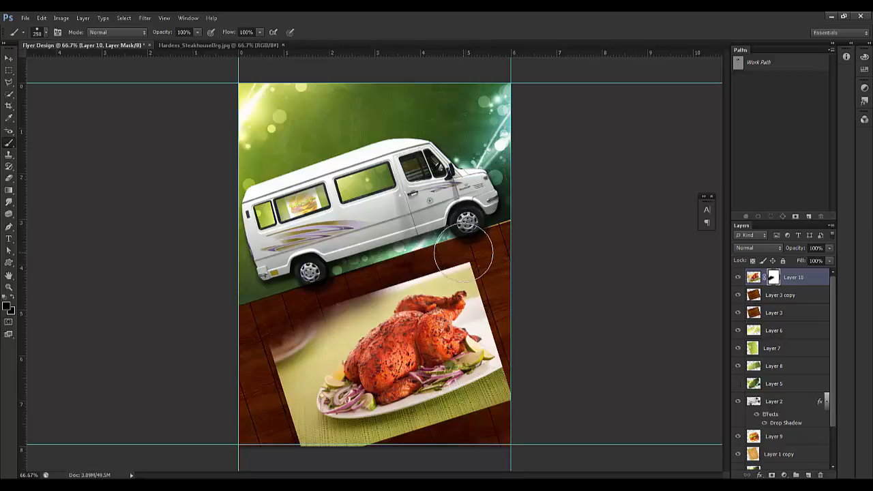
{"action": "key", "text": "bracketleft"}
{"action": "key", "text": "bracketleft"}
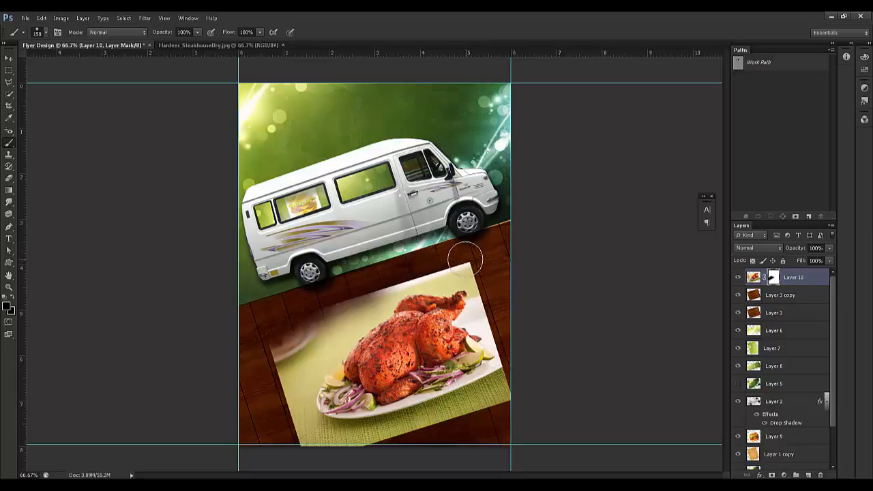
{"action": "left_click", "coordinate": [466, 260]}
{"action": "left_click", "coordinate": [315, 302], "text": "shift"}
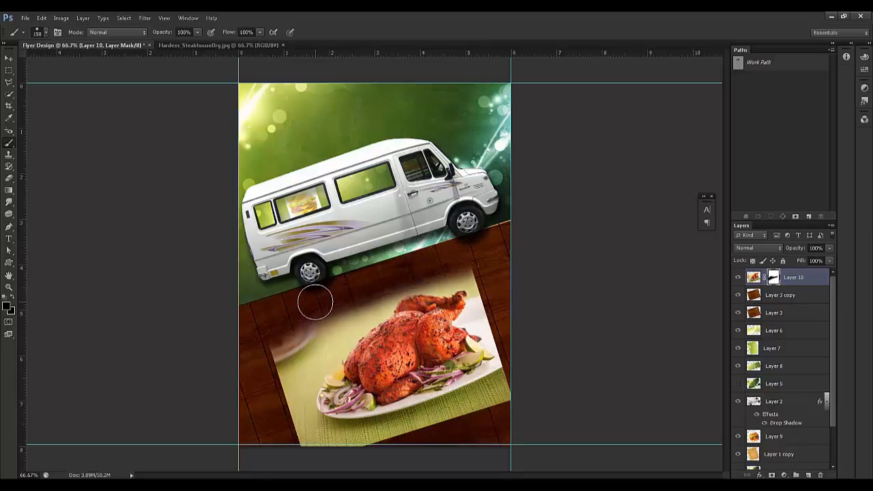
{"action": "left_click", "coordinate": [270, 333]}
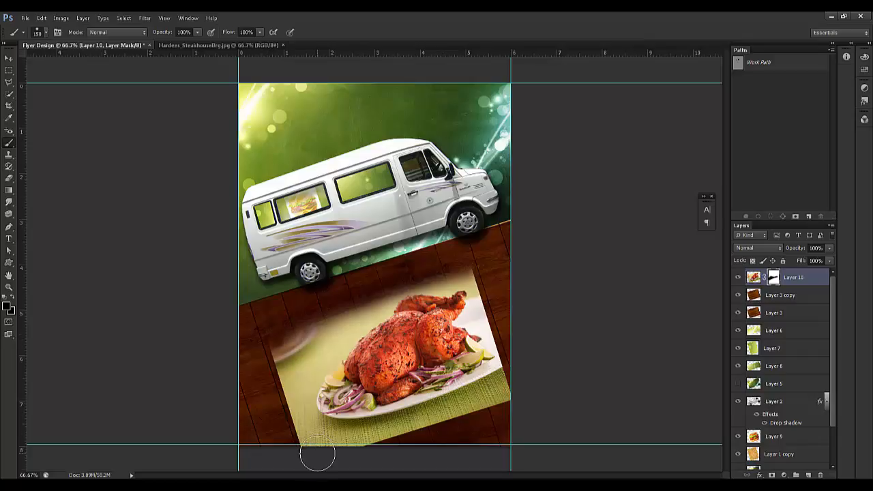
{"action": "left_click", "coordinate": [317, 454], "text": "shift"}
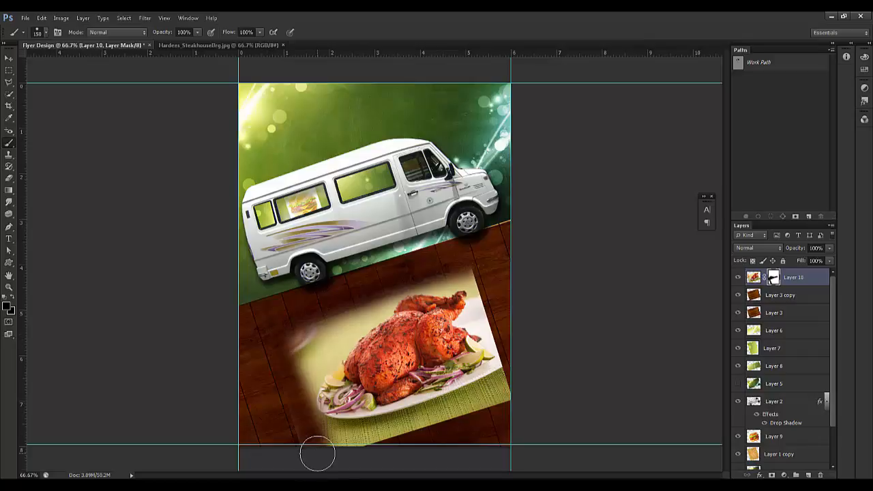
{"action": "left_click", "coordinate": [514, 403], "text": "shift"}
{"action": "left_click", "coordinate": [482, 280]}
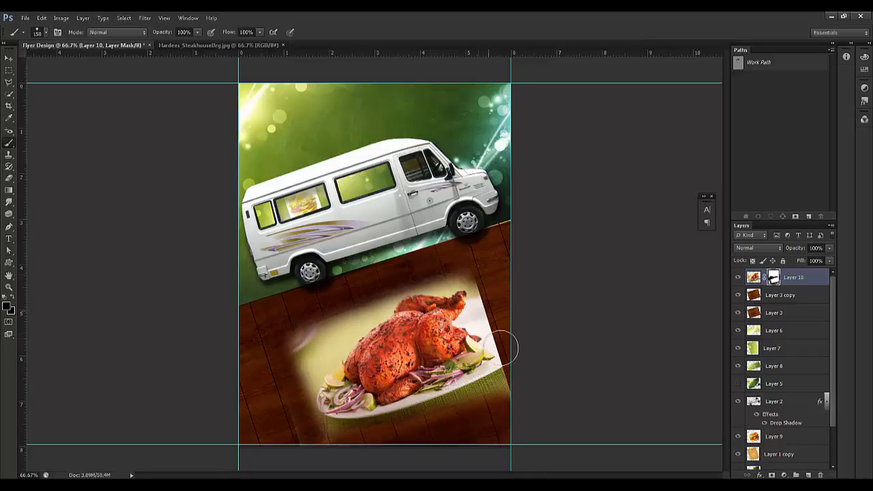
{"action": "left_click", "coordinate": [505, 386], "text": "shift"}
Try a straight diagonal mask stroke across the chicken photo's upper-left background, and undo it
{"action": "left_click", "coordinate": [374, 294]}
{"action": "left_click", "coordinate": [274, 361], "text": "shift"}
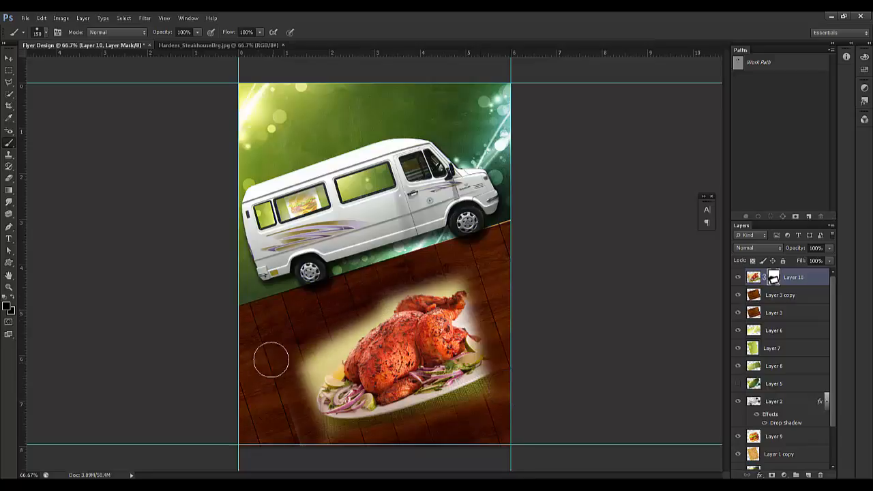
{"action": "key", "text": "ctrl+z"}
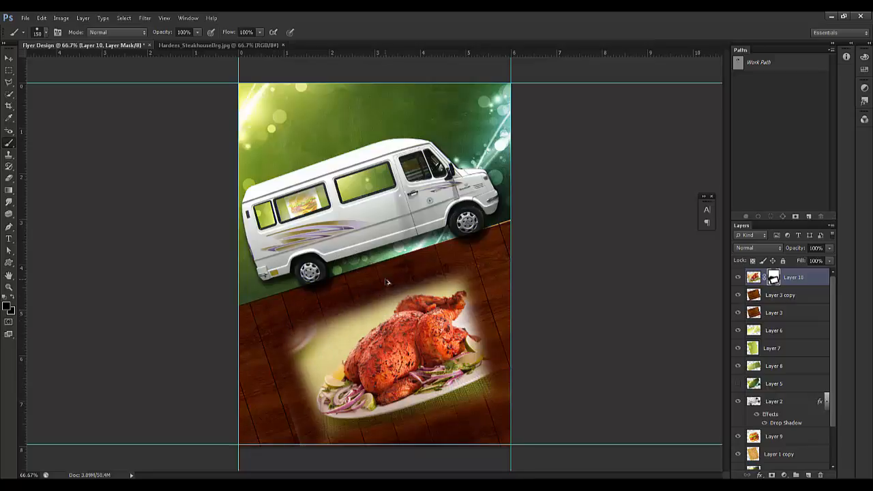
Try Multiply and Screen as the blend mode of the chicken layer
{"action": "left_click", "coordinate": [766, 249]}
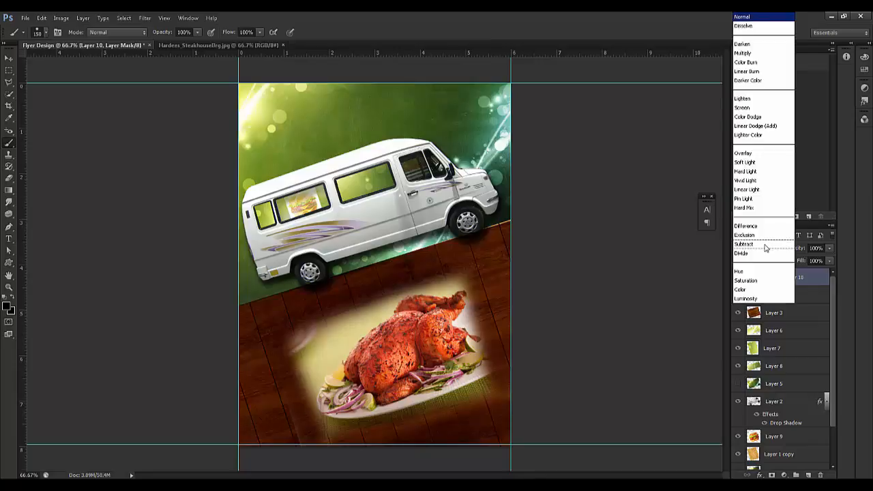
{"action": "left_click", "coordinate": [747, 53]}
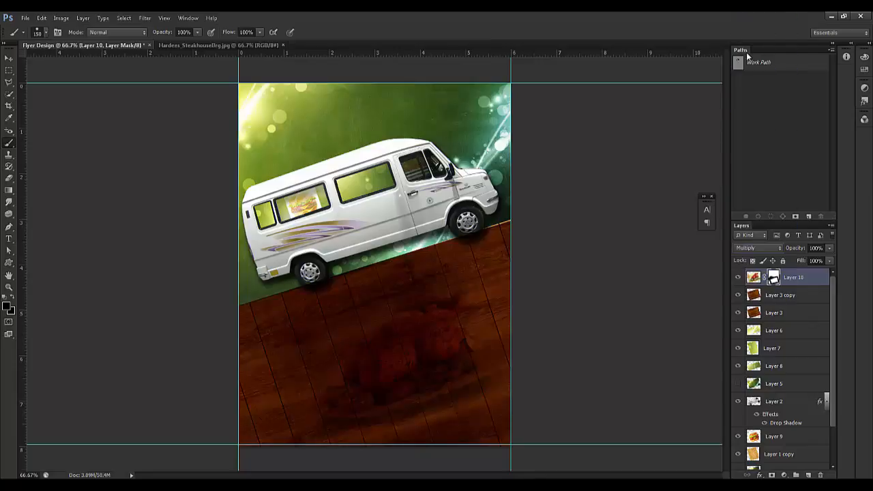
{"action": "left_click", "coordinate": [758, 248]}
{"action": "left_click", "coordinate": [747, 106]}
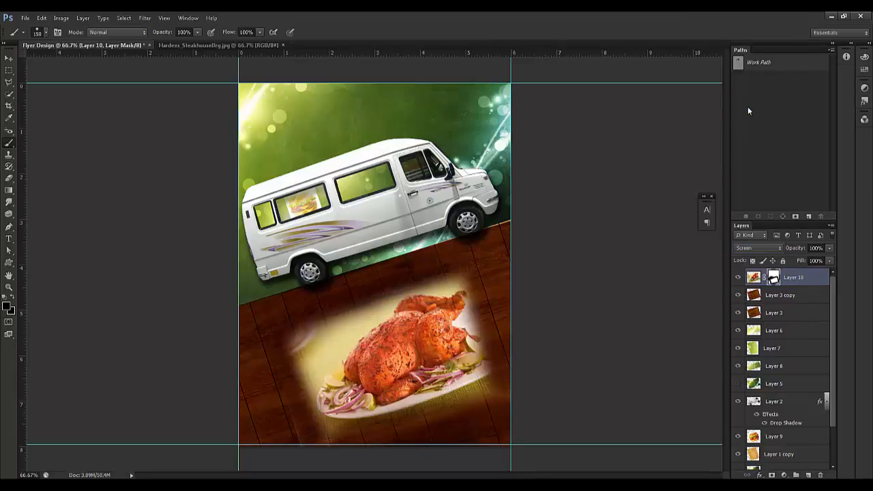
Mask out the remaining photo background closely around the chicken and its plate
{"action": "mouse_move", "coordinate": [278, 390]}
{"action": "left_mouse_down"}
{"action": "mouse_move", "coordinate": [310, 307]}
{"action": "mouse_move", "coordinate": [264, 386]}
{"action": "mouse_move", "coordinate": [360, 299]}
{"action": "mouse_move", "coordinate": [309, 369]}
{"action": "mouse_move", "coordinate": [301, 434]}
{"action": "mouse_move", "coordinate": [417, 430]}
{"action": "mouse_move", "coordinate": [529, 392]}
{"action": "mouse_move", "coordinate": [459, 408]}
{"action": "mouse_move", "coordinate": [530, 327]}
{"action": "left_mouse_up"}
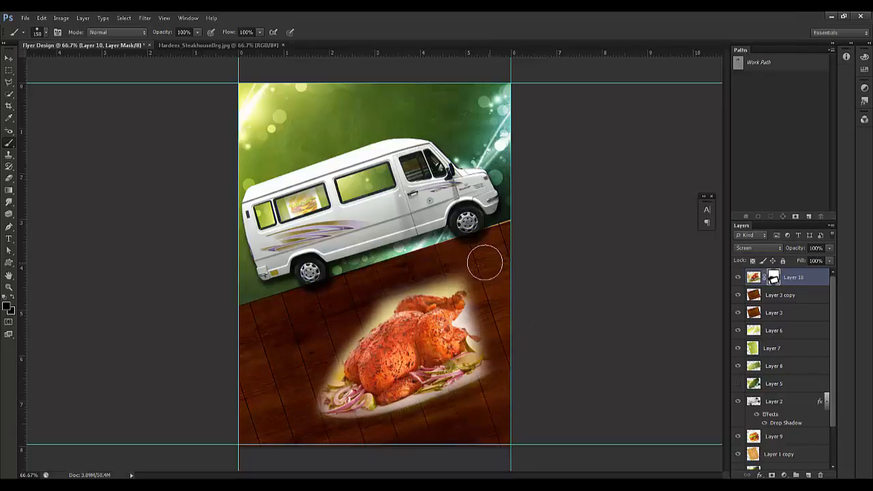
{"action": "mouse_move", "coordinate": [485, 262]}
{"action": "left_mouse_down"}
{"action": "mouse_move", "coordinate": [377, 288]}
{"action": "mouse_move", "coordinate": [323, 370]}
{"action": "mouse_move", "coordinate": [335, 330]}
{"action": "mouse_move", "coordinate": [404, 278]}
{"action": "mouse_move", "coordinate": [441, 274]}
{"action": "mouse_move", "coordinate": [492, 296]}
{"action": "mouse_move", "coordinate": [477, 321]}
{"action": "mouse_move", "coordinate": [498, 345]}
{"action": "mouse_move", "coordinate": [504, 380]}
{"action": "left_mouse_up"}
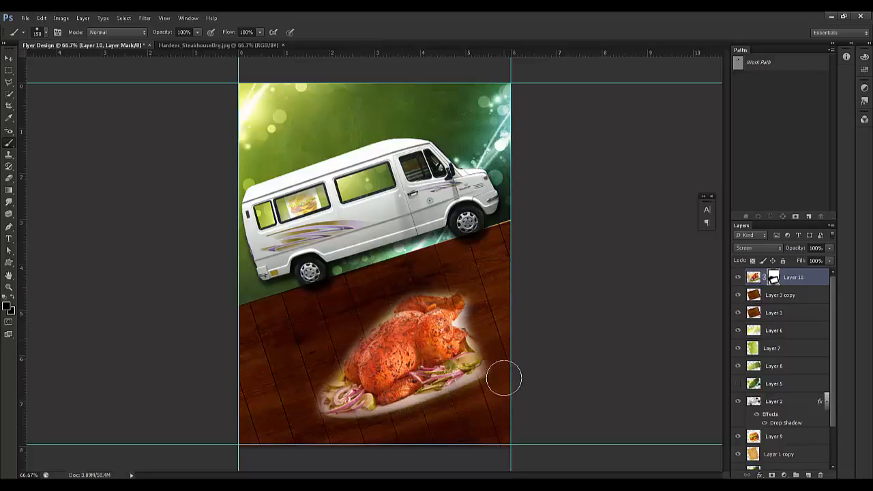
Move the masked chicken onto the van's window behind the driver's door, scale it to about 32%, and apply the transformation
{"action": "left_click", "coordinate": [9, 58]}
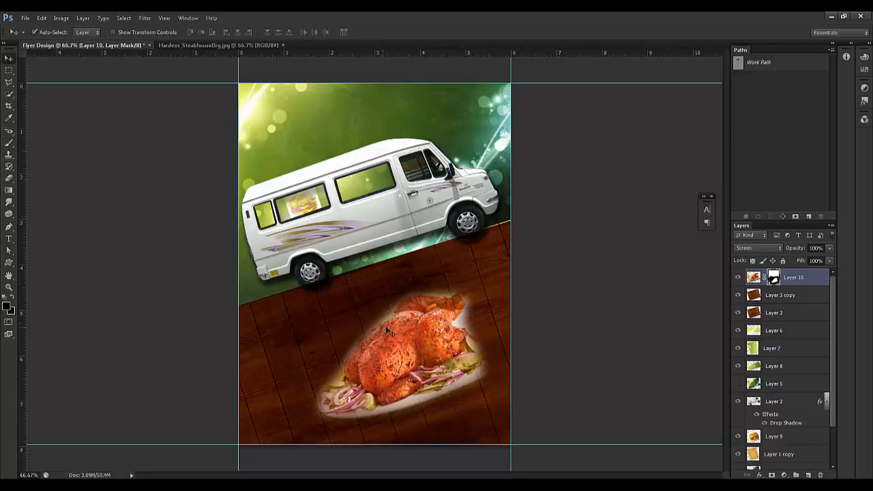
{"action": "left_click_drag", "start_coordinate": [431, 291], "coordinate": [409, 120]}
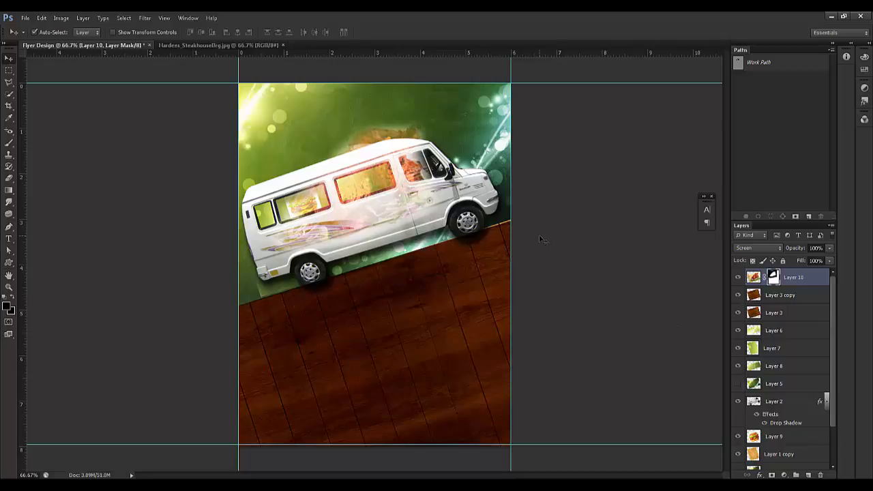
{"action": "key", "text": "ctrl+t"}
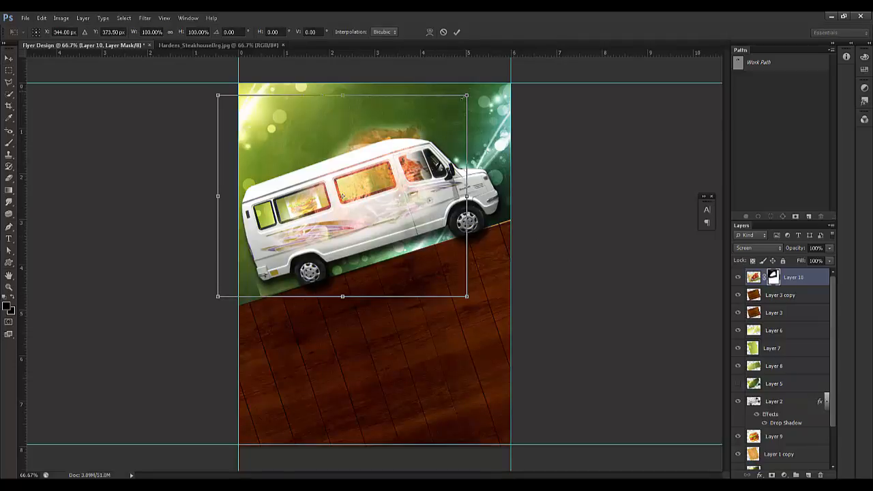
{"action": "left_click_drag", "start_coordinate": [466, 97], "coordinate": [385, 161]}
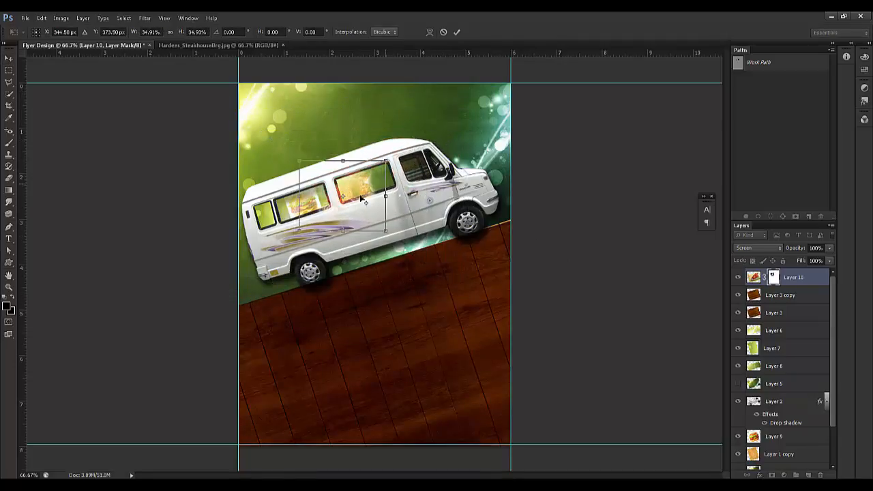
{"action": "left_click_drag", "start_coordinate": [363, 200], "coordinate": [381, 188]}
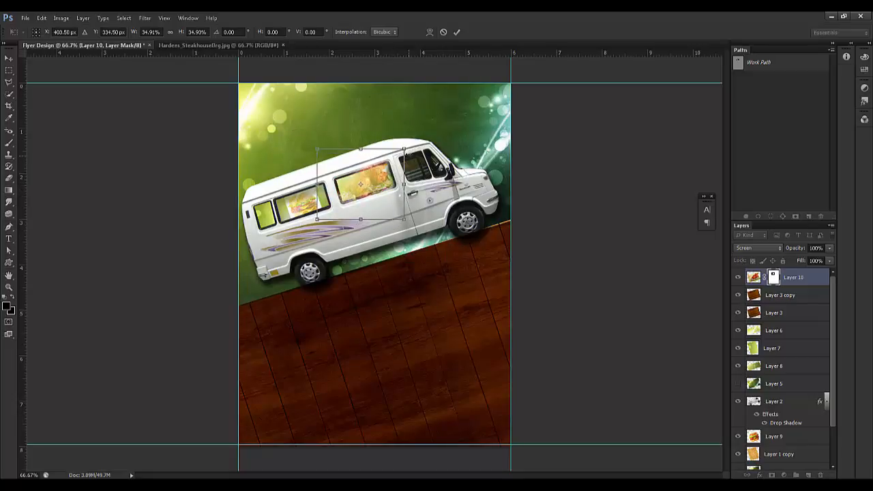
{"action": "left_click_drag", "start_coordinate": [404, 149], "coordinate": [400, 151]}
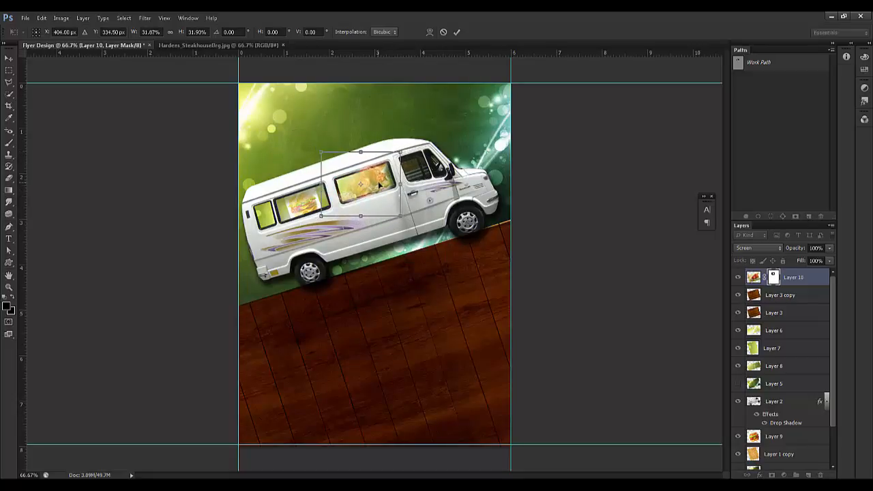
{"action": "key", "text": "Return"}
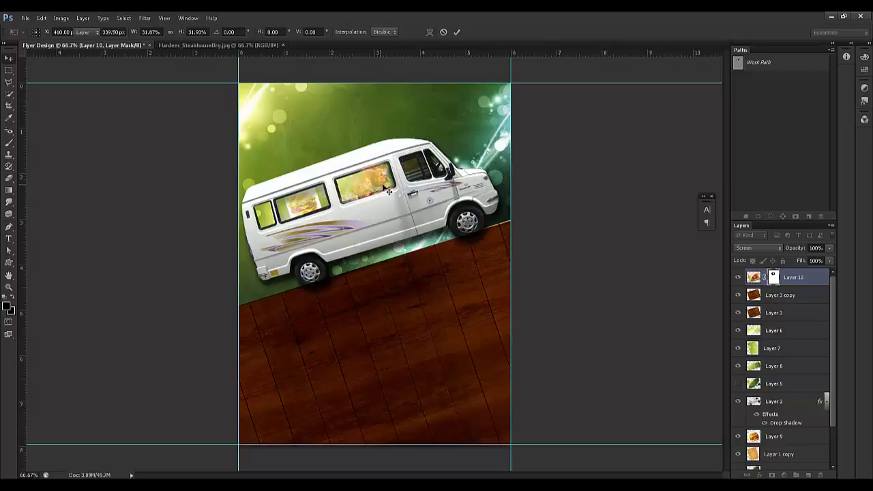
Move the chicken layer beneath the van layer, Layer 2, and set its blend mode to Normal
{"action": "left_click", "coordinate": [754, 277]}
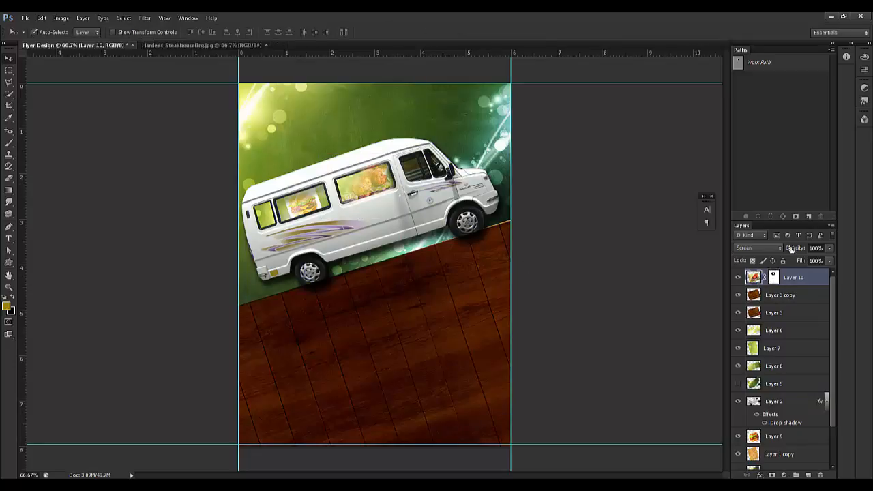
{"action": "left_click_drag", "start_coordinate": [755, 284], "coordinate": [764, 425]}
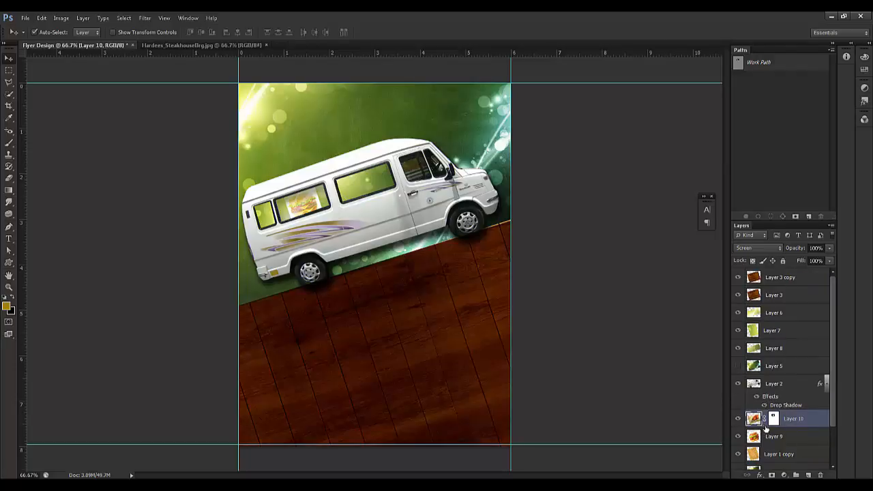
{"action": "left_click", "coordinate": [764, 248]}
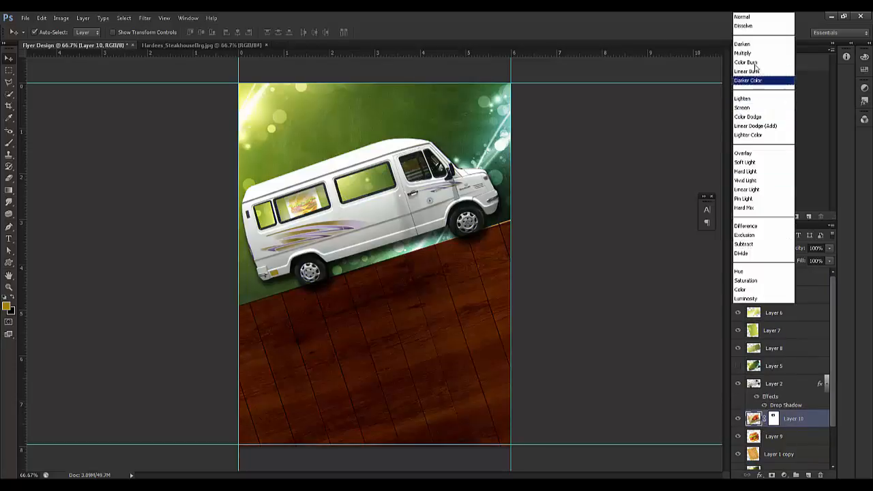
{"action": "left_click", "coordinate": [749, 19]}
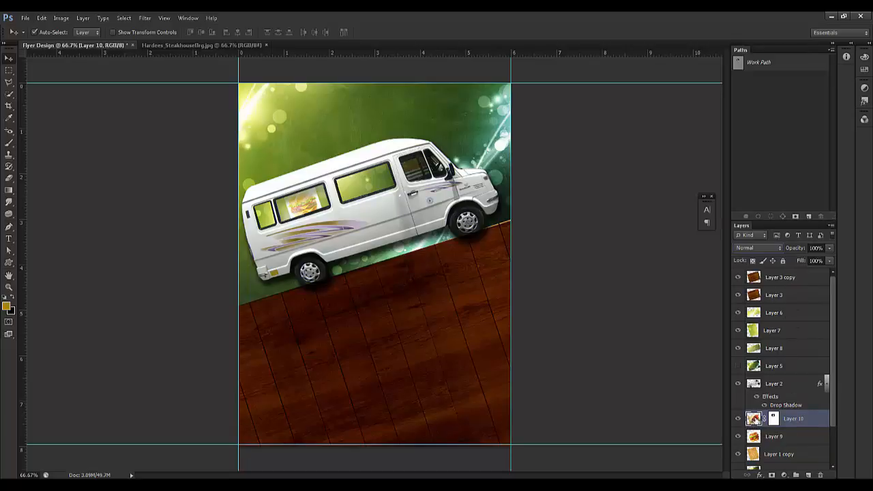
{"action": "mouse_move", "coordinate": [754, 418]}
{"action": "left_mouse_down"}
{"action": "mouse_move", "coordinate": [754, 383]}
{"action": "mouse_move", "coordinate": [754, 418]}
{"action": "left_mouse_up"}
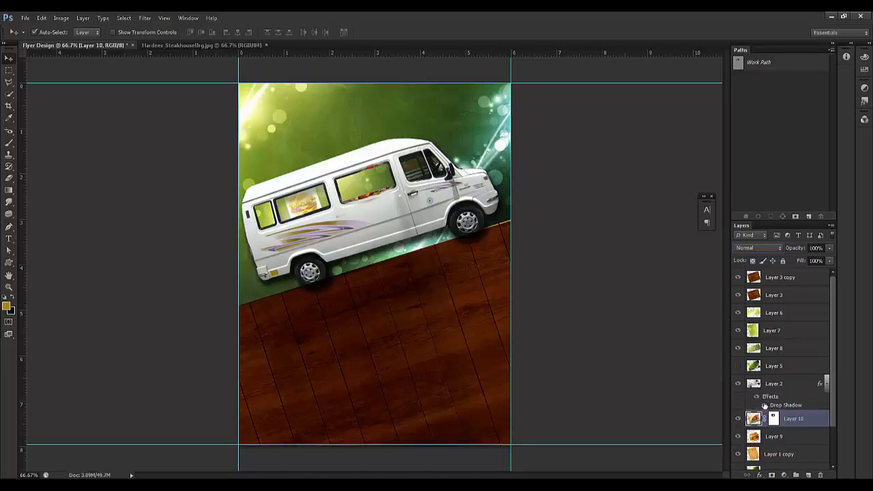
Set Layer 8, the green overlay on the chicken's window, to Color Dodge blending at 60% opacity
{"action": "left_click", "coordinate": [755, 350]}
{"action": "left_click", "coordinate": [768, 248]}
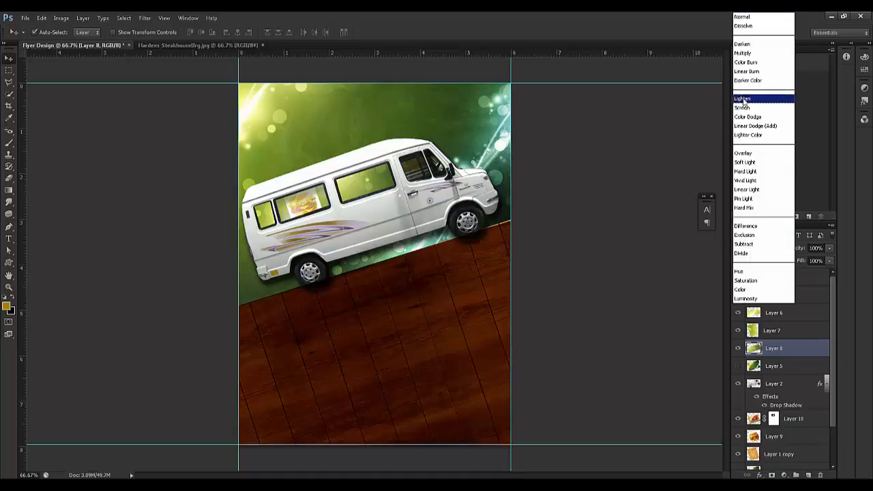
{"action": "left_click", "coordinate": [744, 117]}
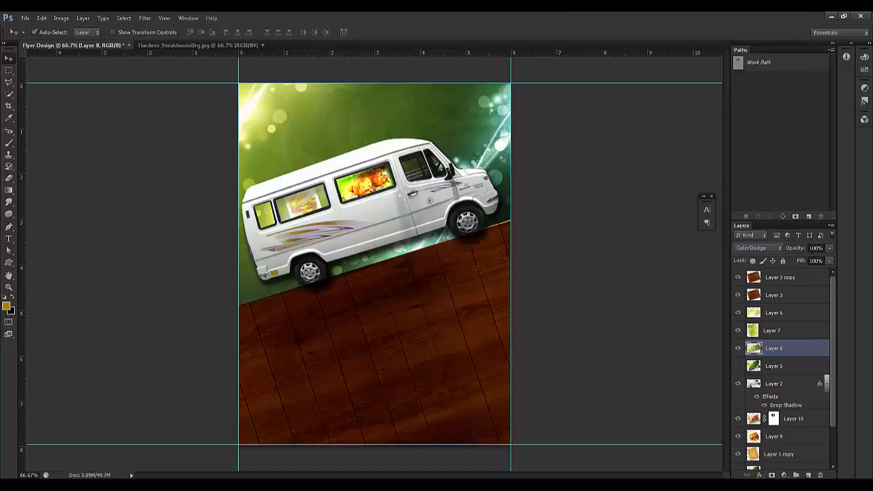
{"action": "left_click", "coordinate": [816, 248]}
{"action": "type", "text": "80"}
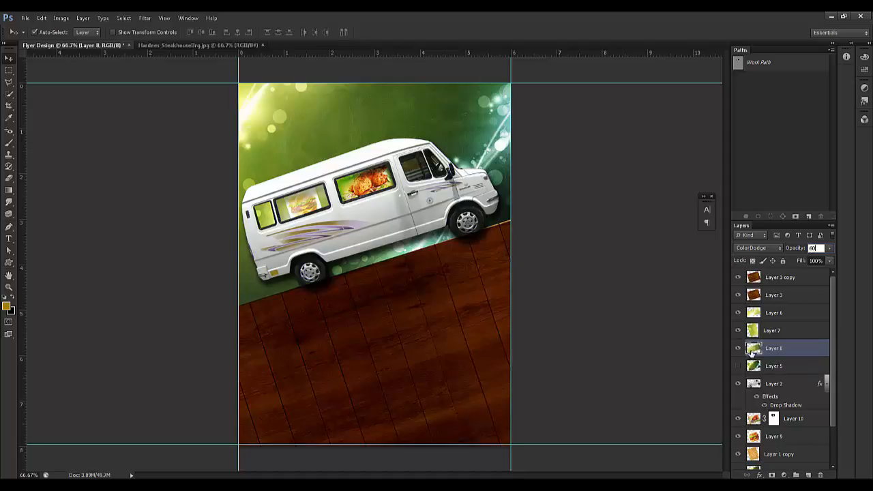
Change the blend mode of the chicken window's overlay, Layer 8, to Screen
{"action": "left_click", "coordinate": [755, 418]}
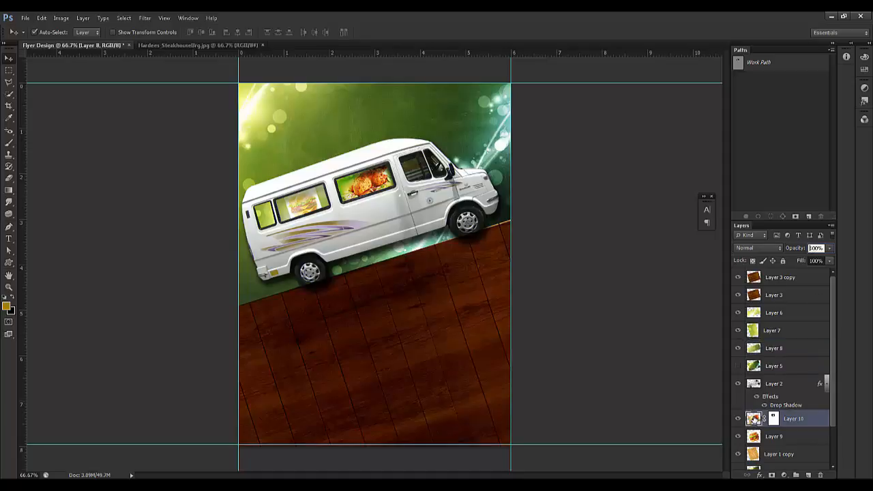
{"action": "left_click", "coordinate": [760, 366]}
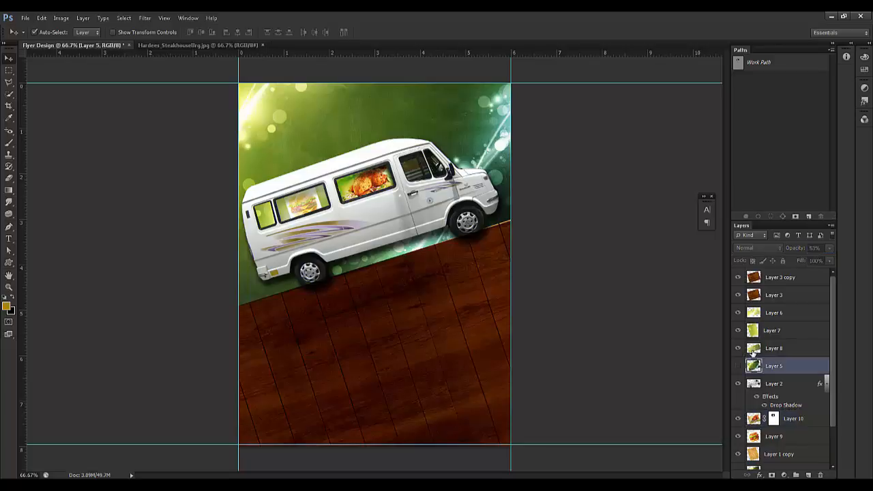
{"action": "left_click", "coordinate": [755, 349]}
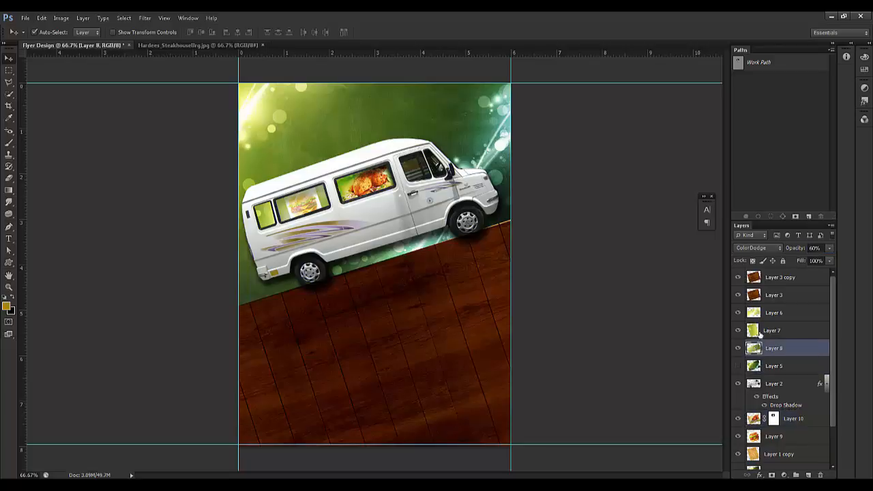
{"action": "left_click", "coordinate": [764, 249]}
{"action": "left_click", "coordinate": [746, 106]}
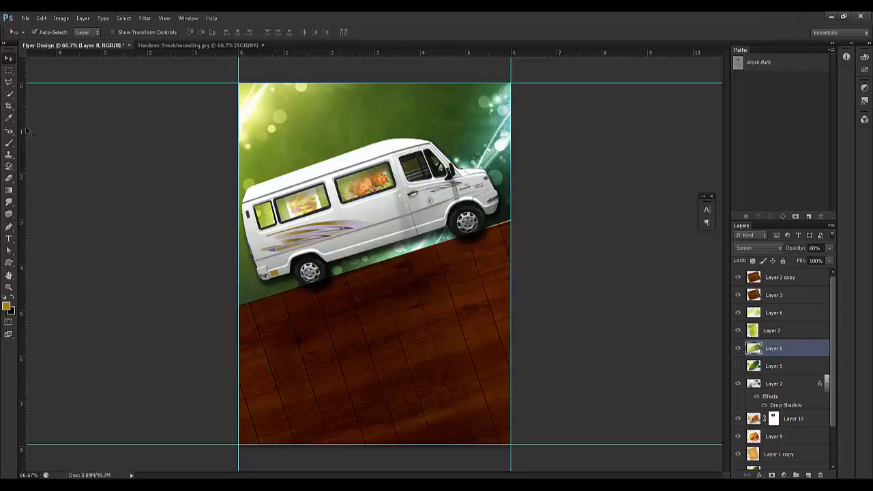
Set the Type tool's text color to white
{"action": "left_click", "coordinate": [9, 239]}
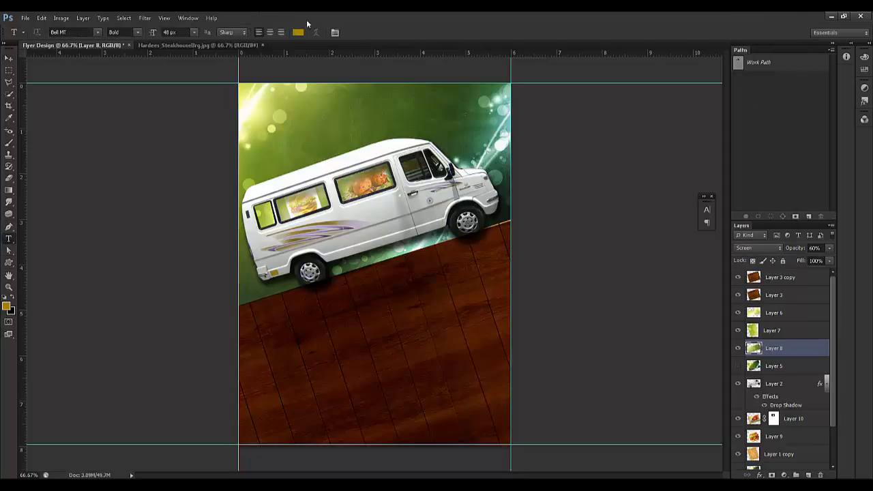
{"action": "left_click", "coordinate": [298, 32]}
{"action": "left_click", "coordinate": [571, 175]}
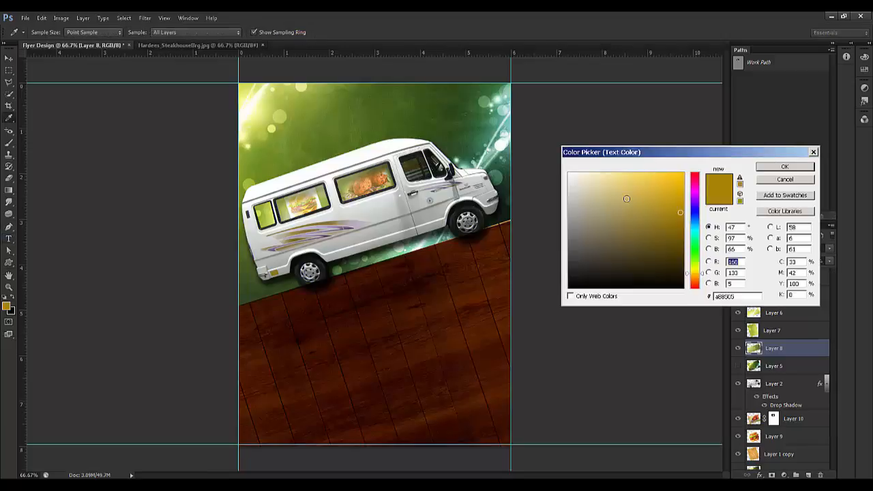
{"action": "left_click", "coordinate": [784, 168]}
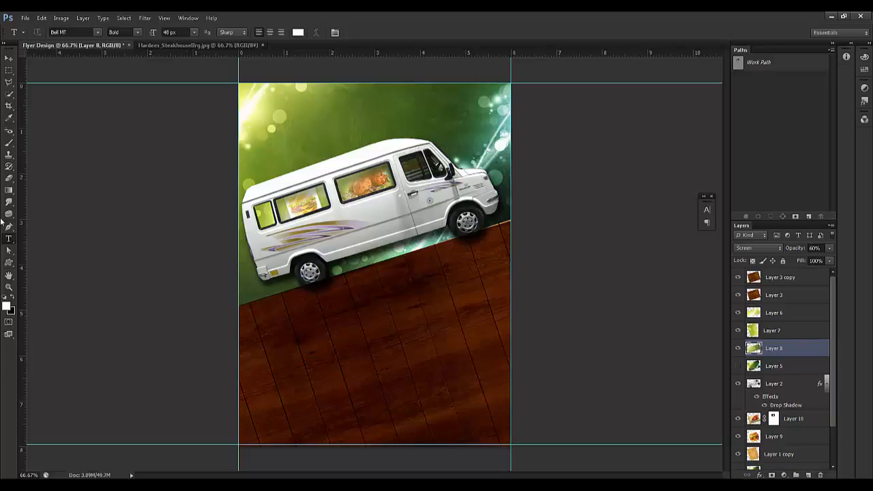
Add white text reading "The Food Truck" on two lines over the wood, on a new layer above Layer 3 copy
{"action": "left_click", "coordinate": [282, 357]}
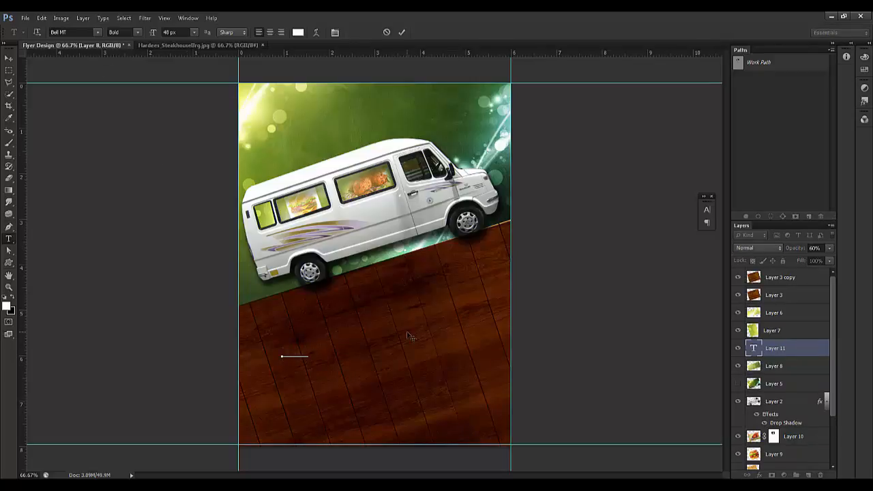
{"action": "key", "text": "Escape"}
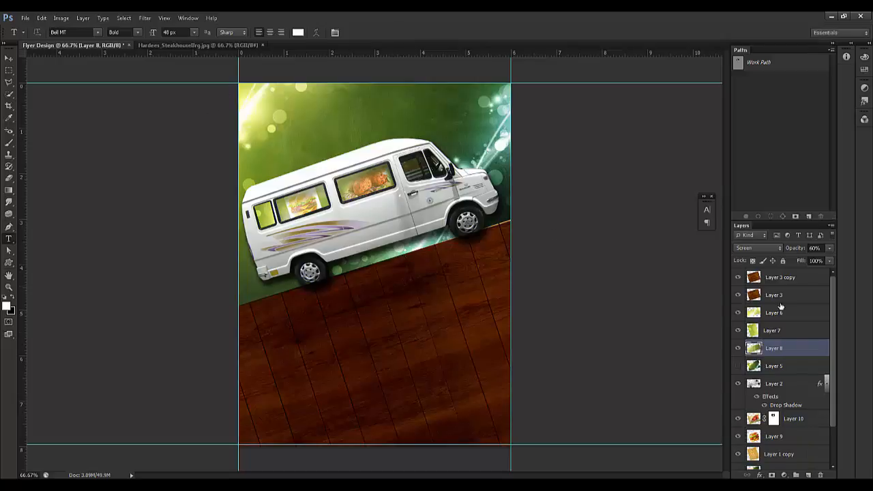
{"action": "left_click", "coordinate": [778, 280]}
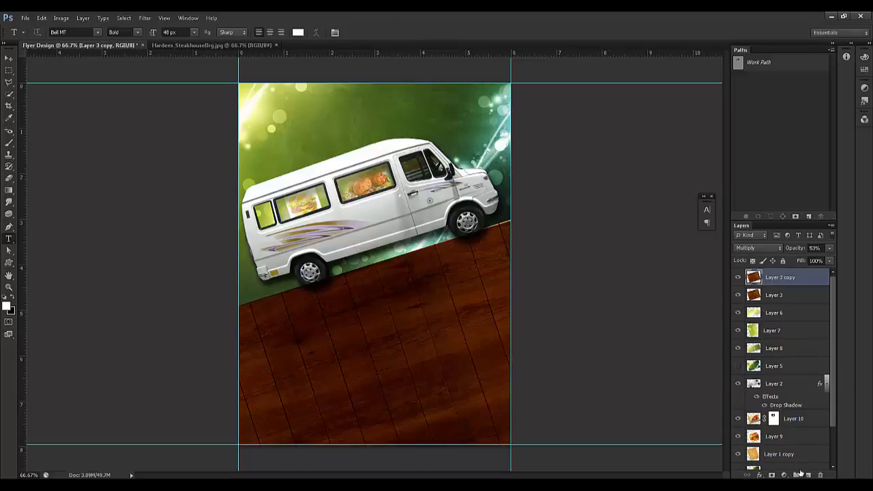
{"action": "left_click", "coordinate": [316, 347]}
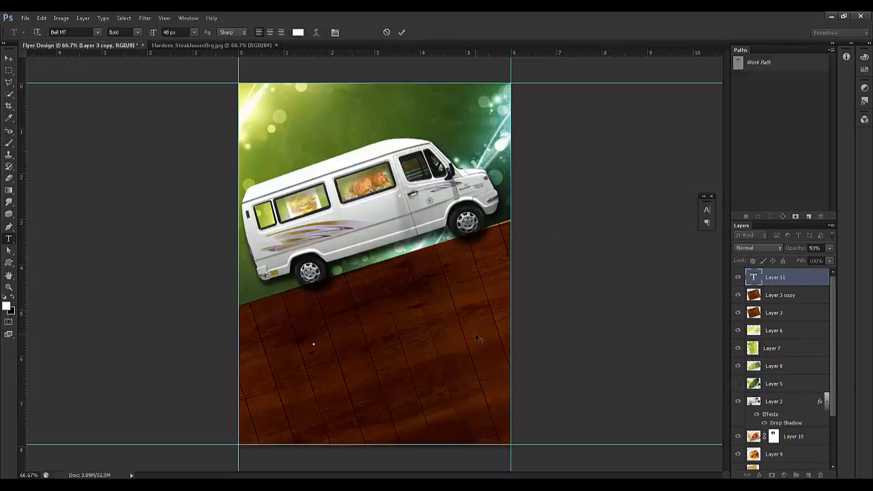
{"action": "type", "text": "The Food "}
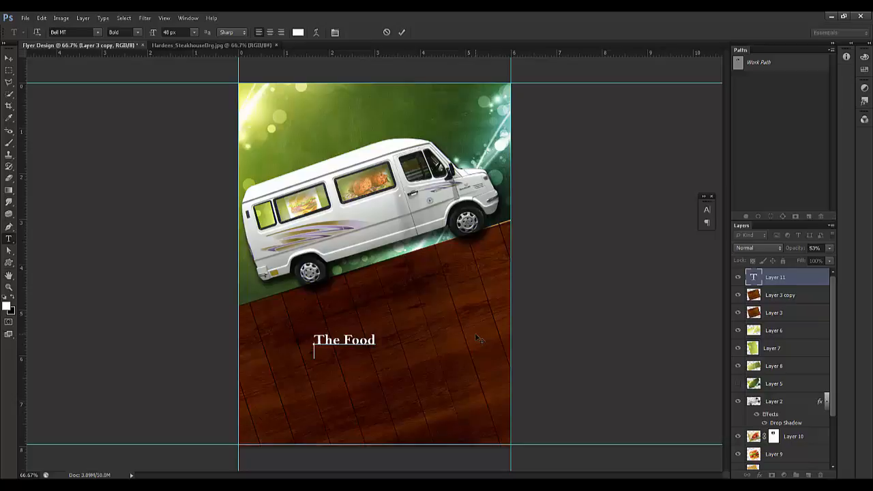
{"action": "type", "text": "Truck"}
{"action": "key", "text": "ctrl+Return"}
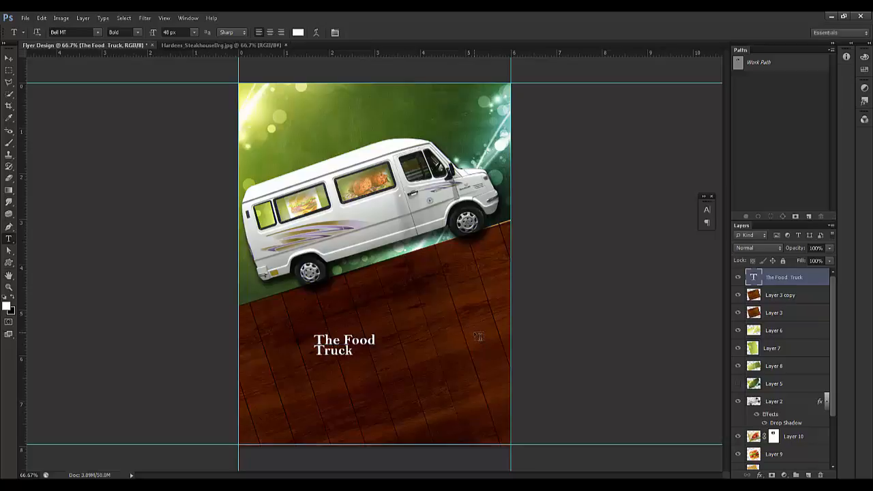
Scale the two-line title up to about 296% and apply the transformation
{"action": "key", "text": "ctrl+t"}
{"action": "left_click_drag", "start_coordinate": [380, 332], "coordinate": [443, 302]}
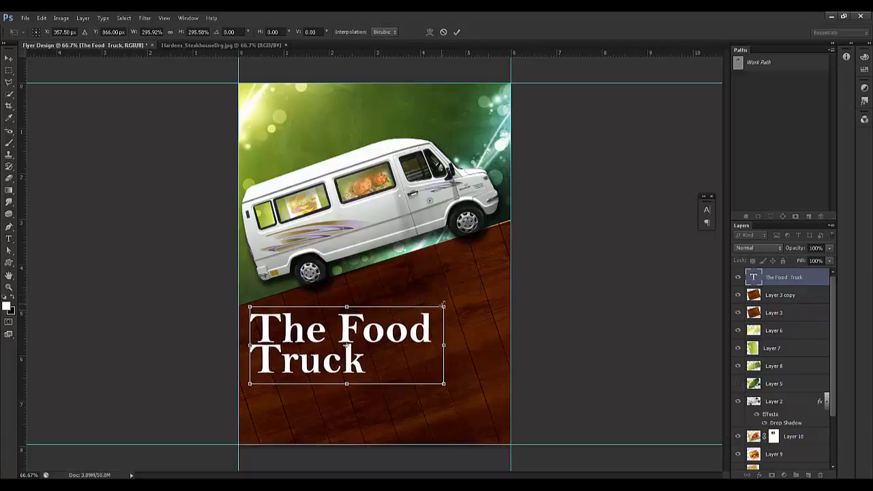
{"action": "key", "text": "Return"}
Move the title up beneath the van, rotate it about -17.7° to follow the slant, and enlarge it to about 171 px
{"action": "key", "text": "ctrl+t"}
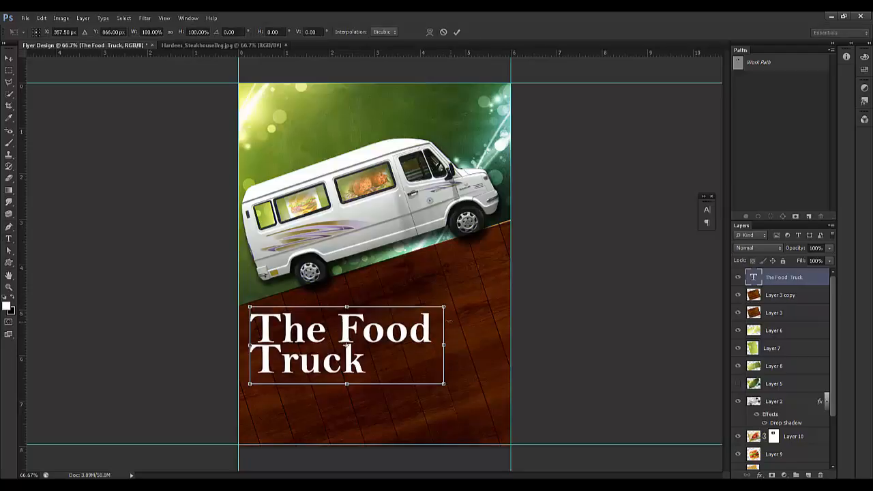
{"action": "left_click_drag", "start_coordinate": [458, 317], "coordinate": [458, 276]}
{"action": "left_click_drag", "start_coordinate": [422, 316], "coordinate": [475, 270]}
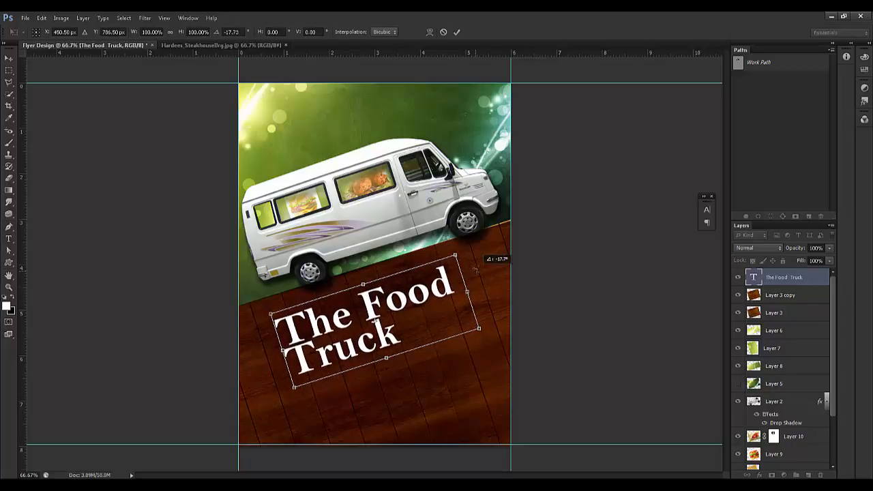
{"action": "key", "text": "Return"}
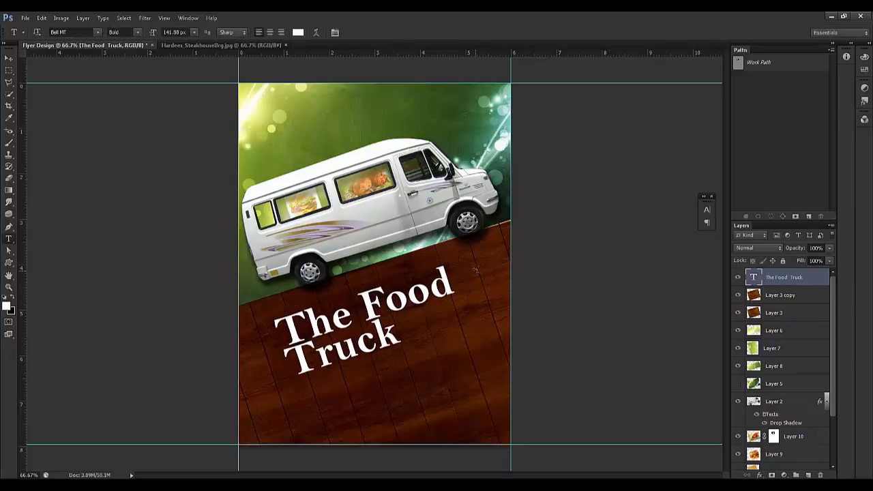
{"action": "key", "text": "ctrl+t"}
{"action": "left_click_drag", "start_coordinate": [478, 388], "coordinate": [502, 398]}
{"action": "key", "text": "Return"}
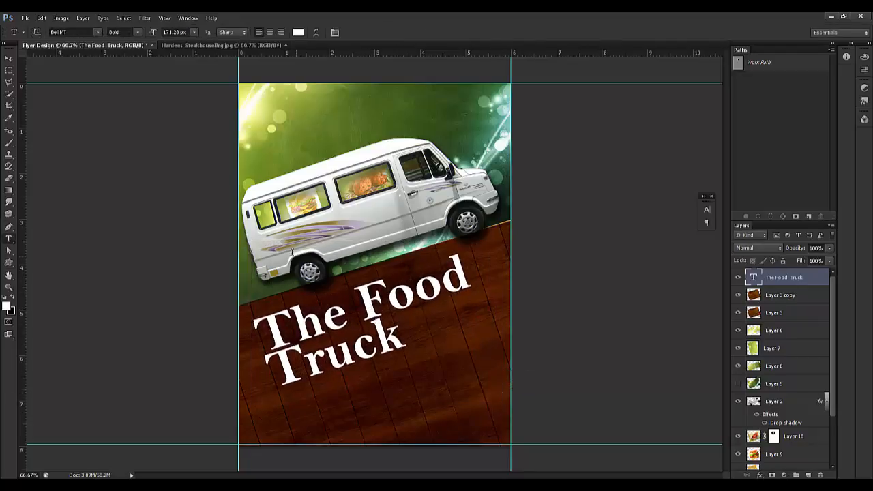
Open the ws_Cloth_Texture image from the Phamplet design in photoshop folder
{"action": "left_click", "coordinate": [25, 19]}
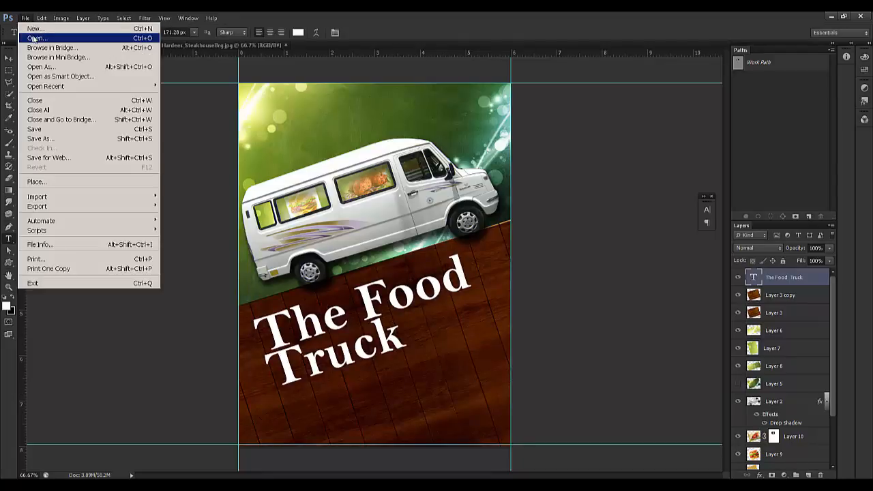
{"action": "left_click", "coordinate": [34, 39]}
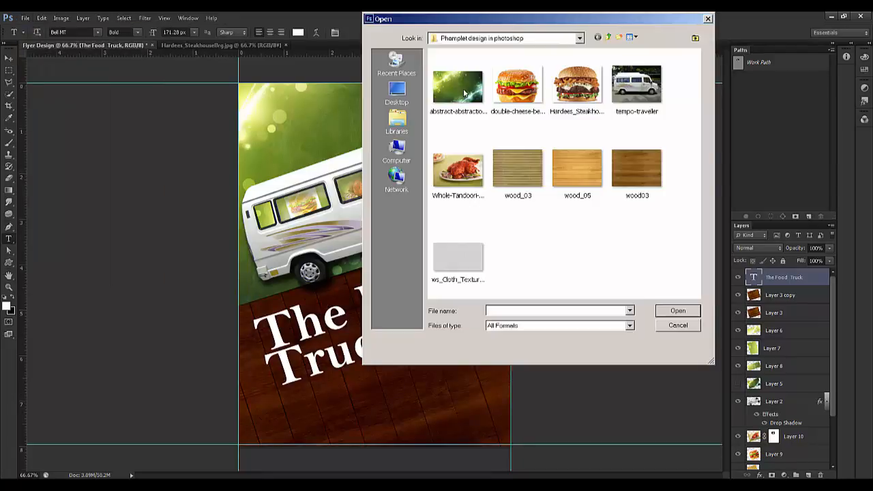
{"action": "left_click", "coordinate": [458, 259]}
{"action": "left_click", "coordinate": [675, 310]}
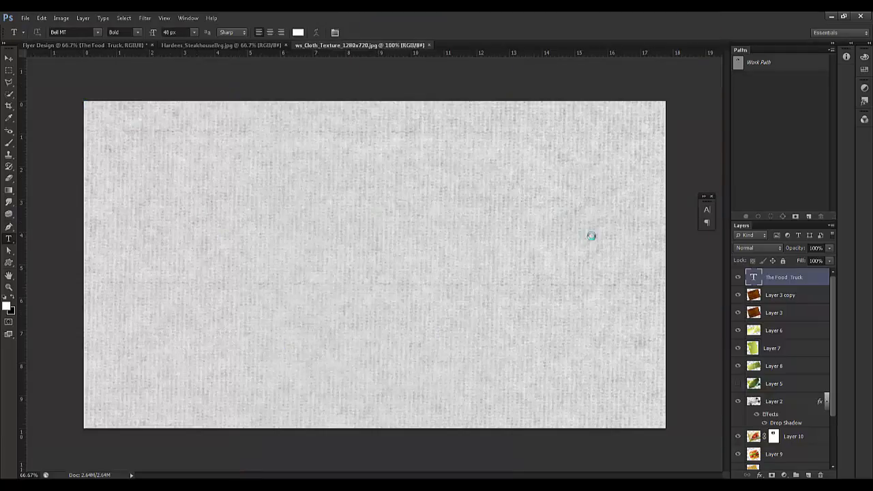
Copy the cloth texture into the Flyer Design document as a new layer and close the texture image
{"action": "left_click", "coordinate": [11, 59]}
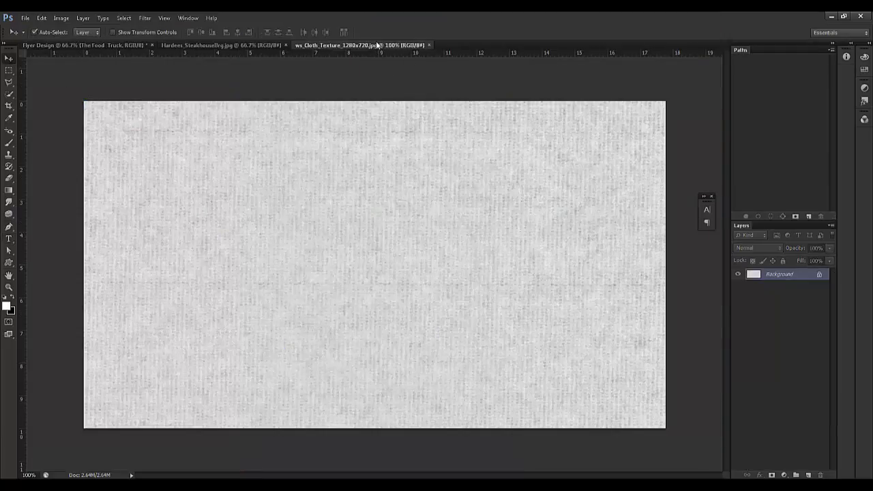
{"action": "left_click_drag", "start_coordinate": [377, 45], "coordinate": [518, 161]}
{"action": "left_click_drag", "start_coordinate": [541, 309], "coordinate": [344, 330]}
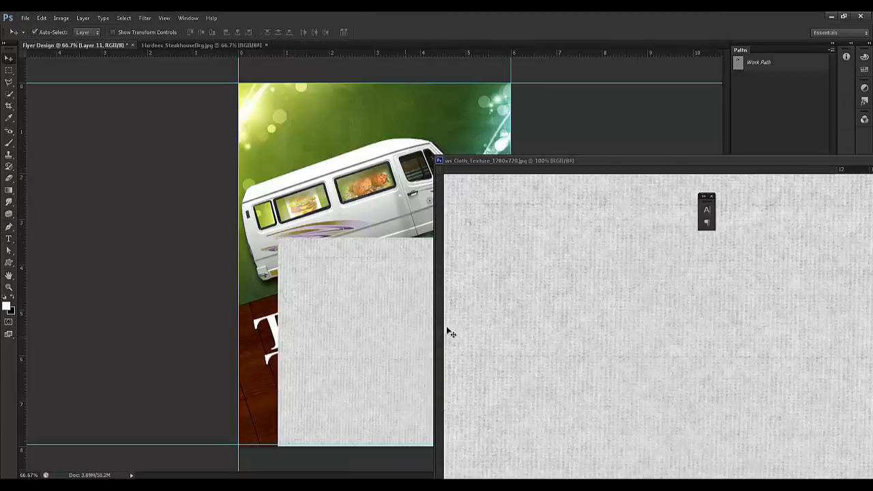
{"action": "left_click_drag", "start_coordinate": [573, 159], "coordinate": [214, 153]}
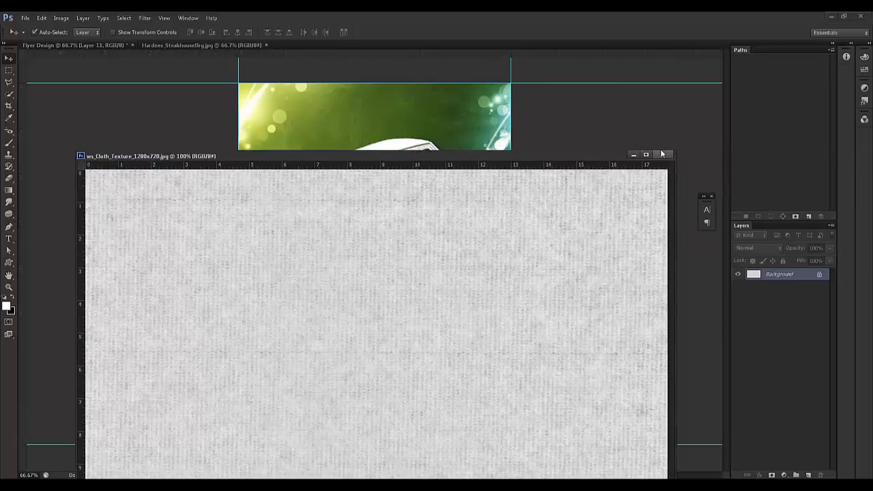
{"action": "left_click", "coordinate": [663, 154]}
Position the cloth texture over the title and clip it to the The Food Truck text layer
{"action": "left_click_drag", "start_coordinate": [434, 378], "coordinate": [380, 359]}
{"action": "right_click", "coordinate": [781, 281]}
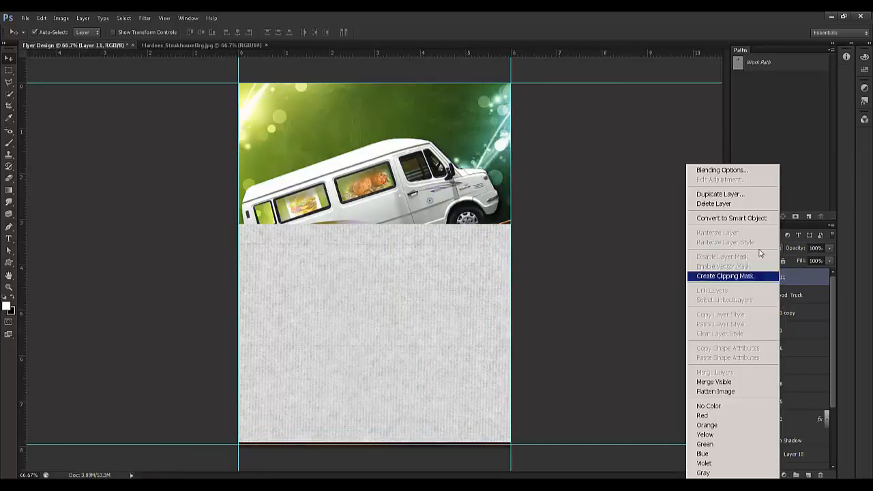
{"action": "left_click", "coordinate": [734, 275]}
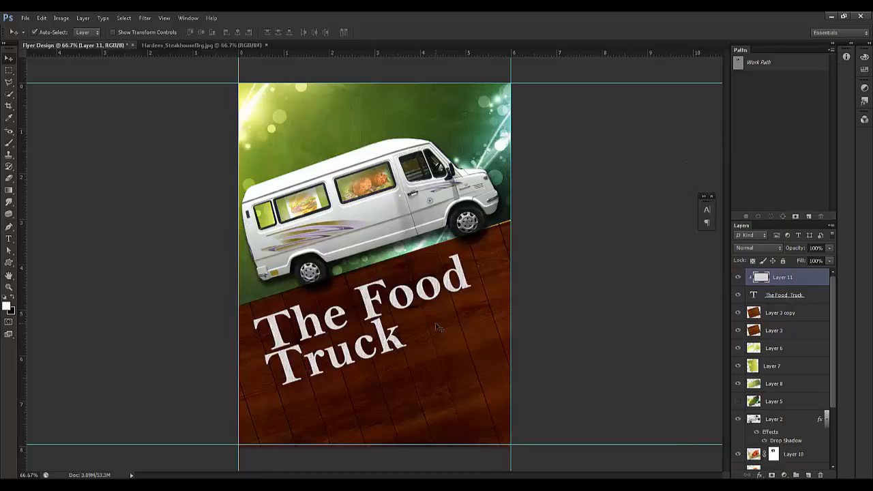
Scale the clipped cloth texture, Layer 11, down to roughly the title's extent for a finer weave, and apply the transformation
{"action": "key", "text": "ctrl+plus"}
{"action": "key", "text": "ctrl+plus"}
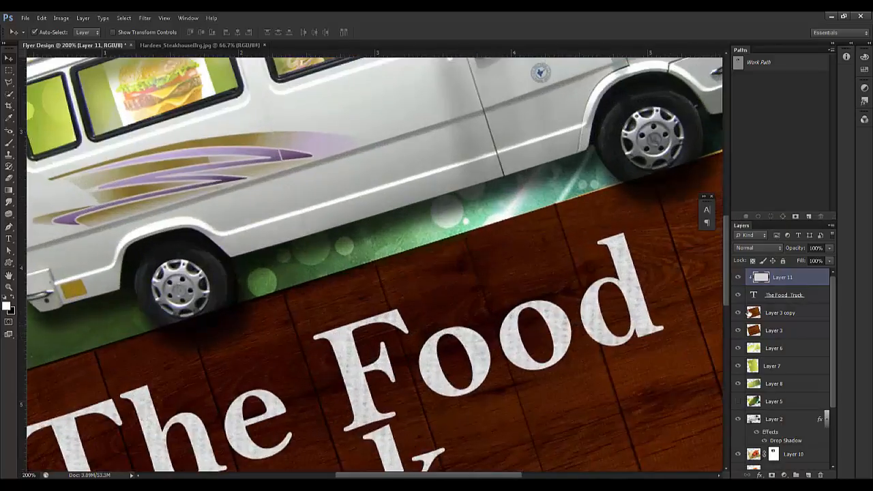
{"action": "key", "text": "ctrl+t"}
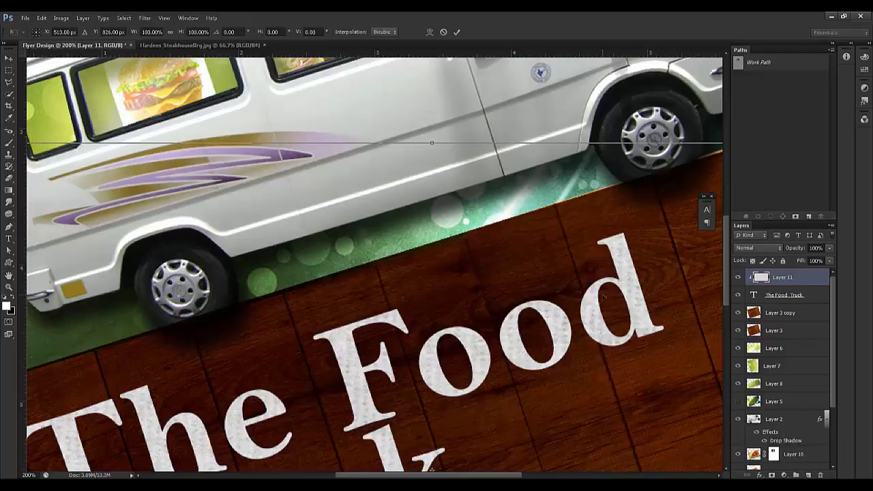
{"action": "key", "text": "ctrl+minus"}
{"action": "key", "text": "ctrl+minus"}
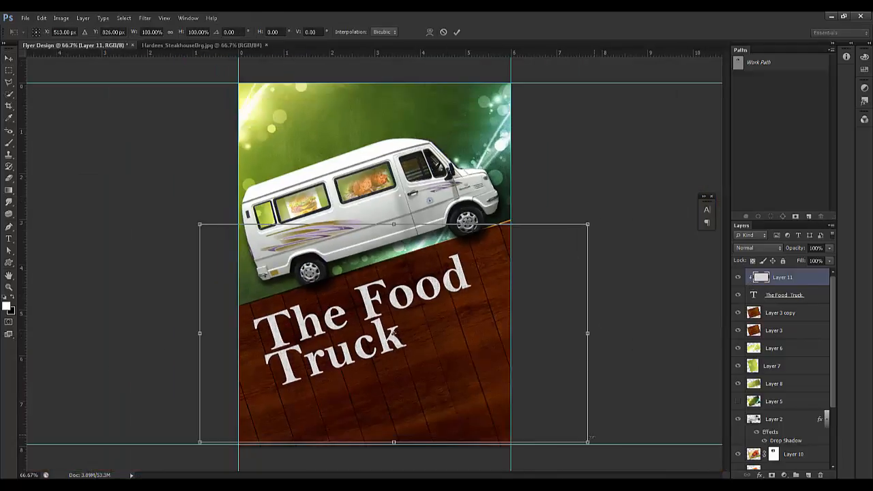
{"action": "left_click_drag", "start_coordinate": [587, 442], "coordinate": [489, 386]}
{"action": "left_click_drag", "start_coordinate": [200, 225], "coordinate": [244, 249]}
{"action": "left_click", "coordinate": [457, 32]}
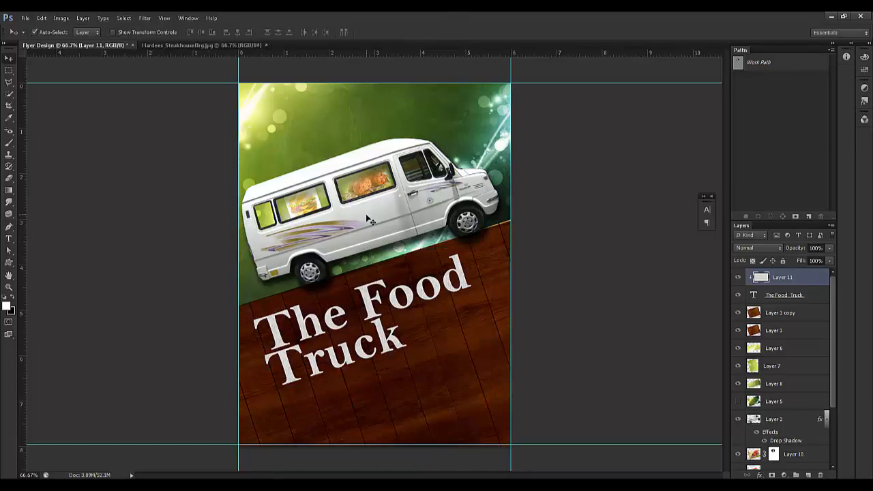
Add a Multiply drop shadow to the The Food Truck text layer with 5 px distance, 0% spread and 5 px size
{"action": "key", "text": "ctrl+plus"}
{"action": "key", "text": "ctrl+plus"}
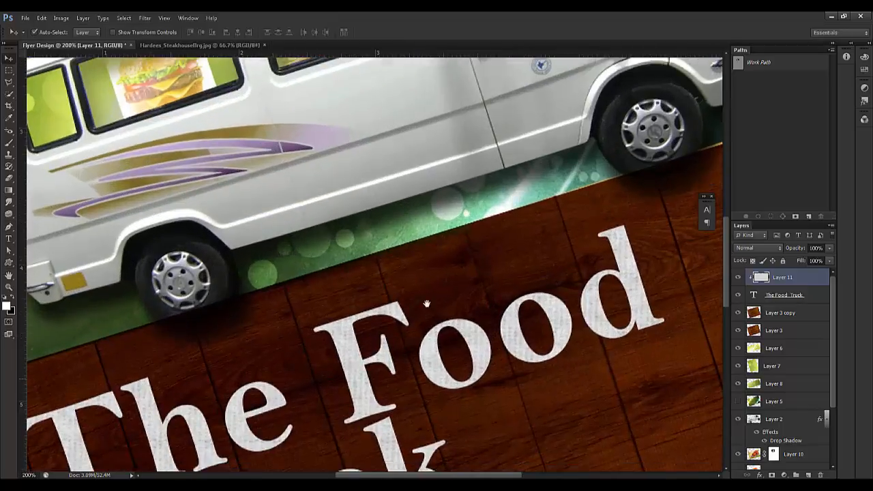
{"action": "scroll", "coordinate": [365, 215], "scroll_direction": "down", "scroll_amount": 2}
{"action": "left_click", "coordinate": [755, 299]}
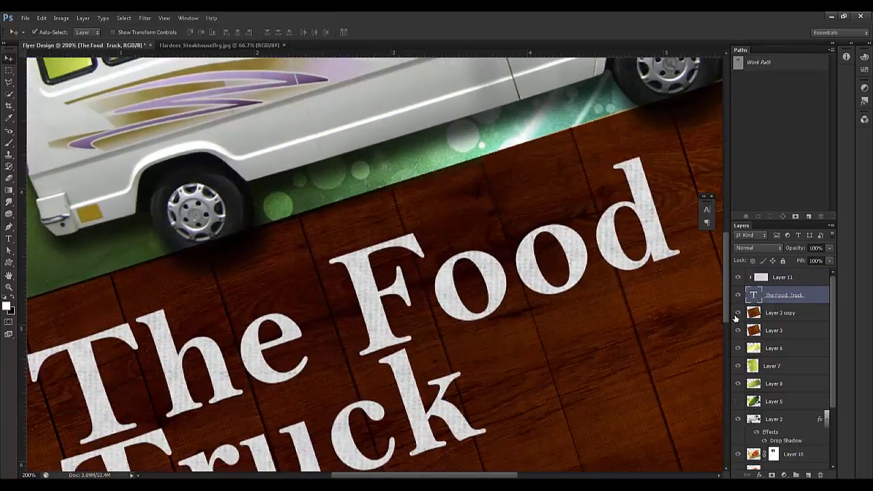
{"action": "left_click", "coordinate": [759, 475]}
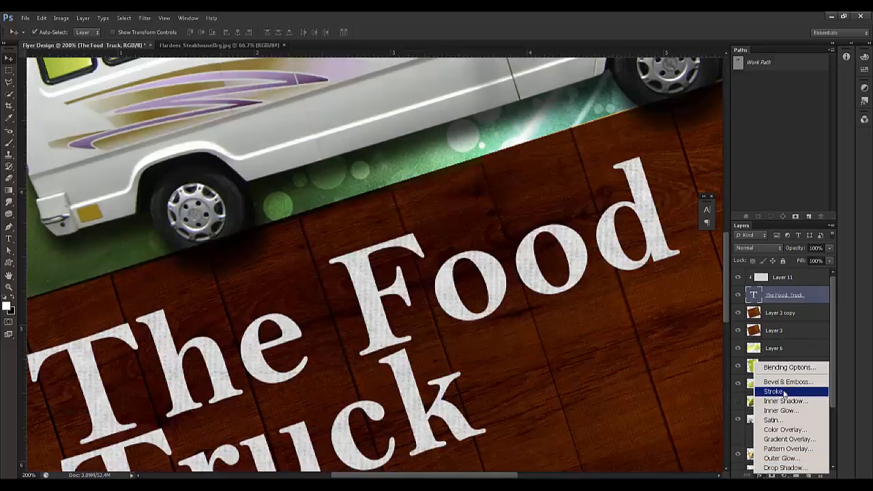
{"action": "left_click", "coordinate": [784, 470]}
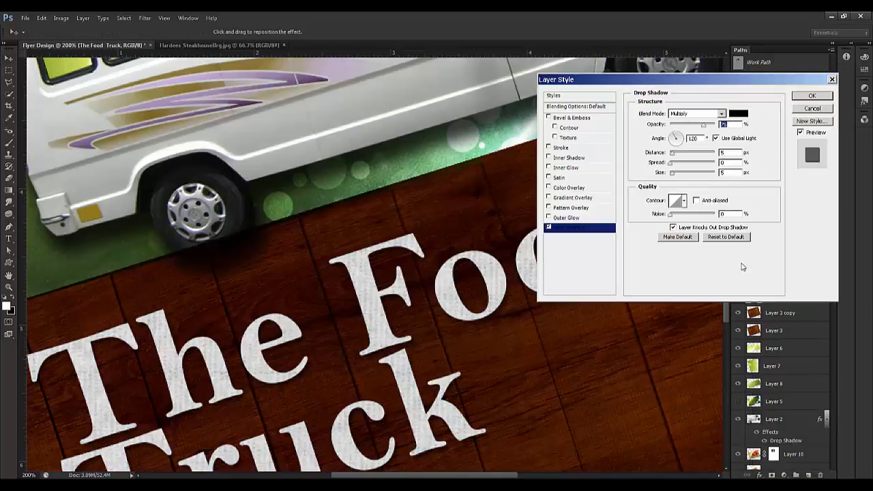
{"action": "left_click", "coordinate": [811, 96]}
{"action": "key", "text": "ctrl+1"}
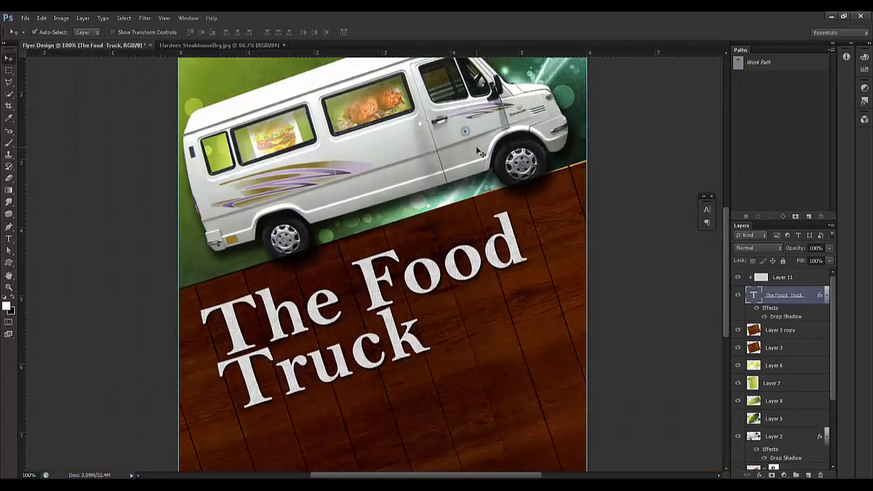
Select the white background of the Hardees steakhouse burger image using Color Range with sampled colors and a fuzziness of 100
{"action": "left_click", "coordinate": [232, 45]}
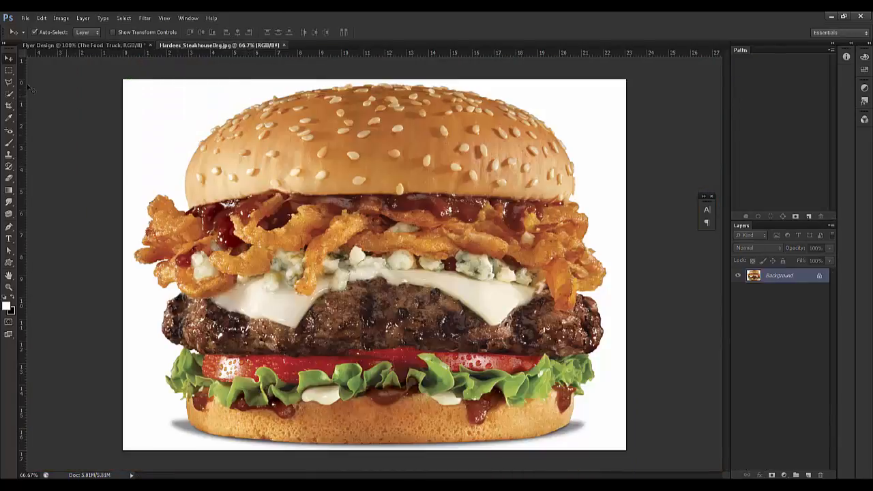
{"action": "left_click", "coordinate": [123, 18]}
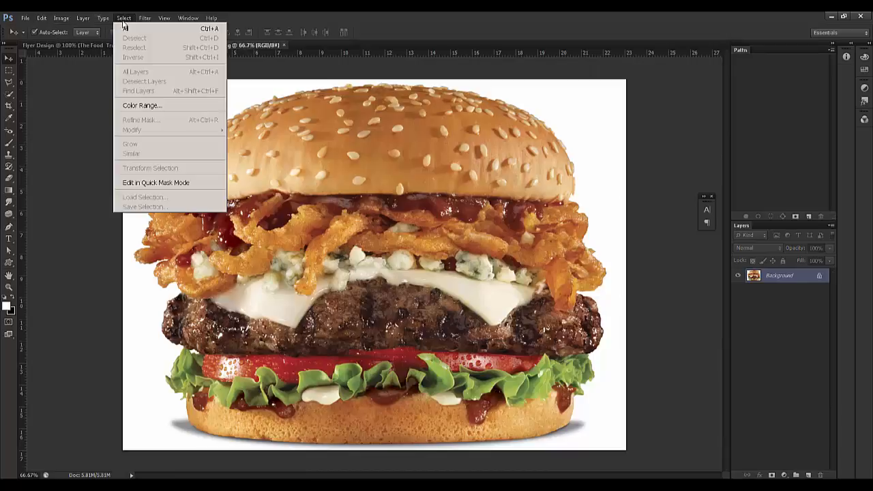
{"action": "left_click", "coordinate": [147, 103]}
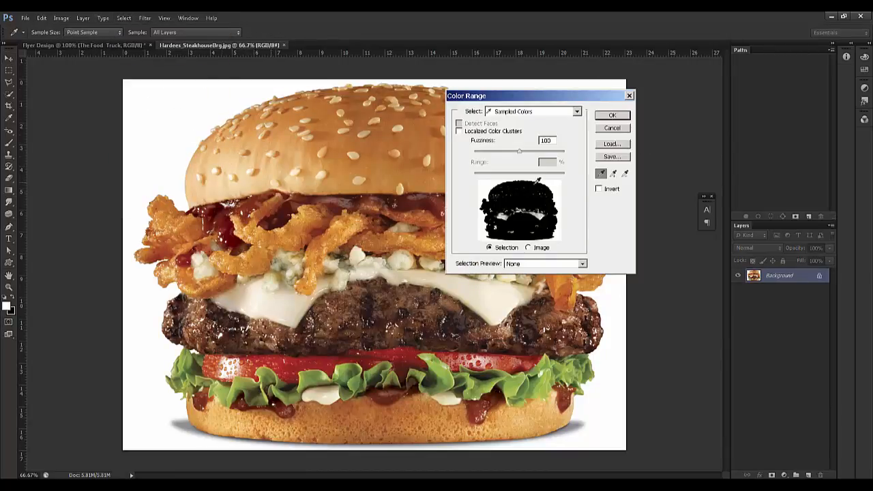
{"action": "left_click", "coordinate": [613, 115]}
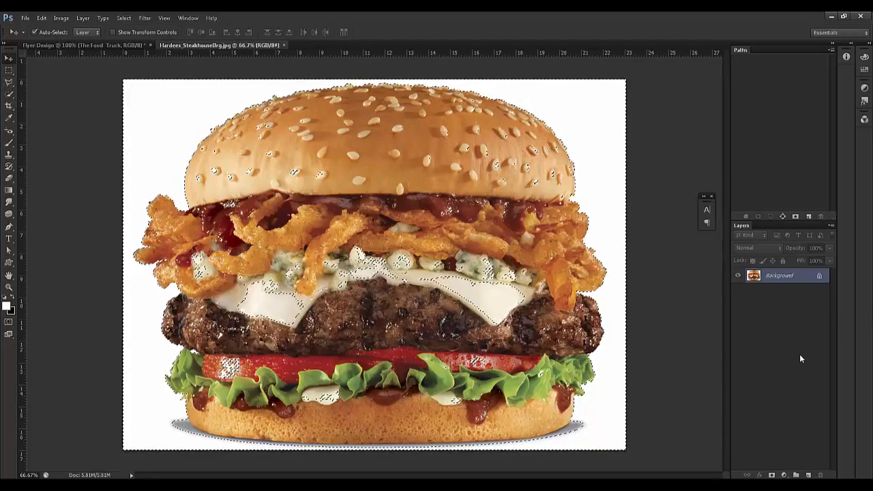
Mask out the burger image's selected white background and paint the hidden cheese and highlight areas back into view in white
{"action": "left_click", "coordinate": [771, 475]}
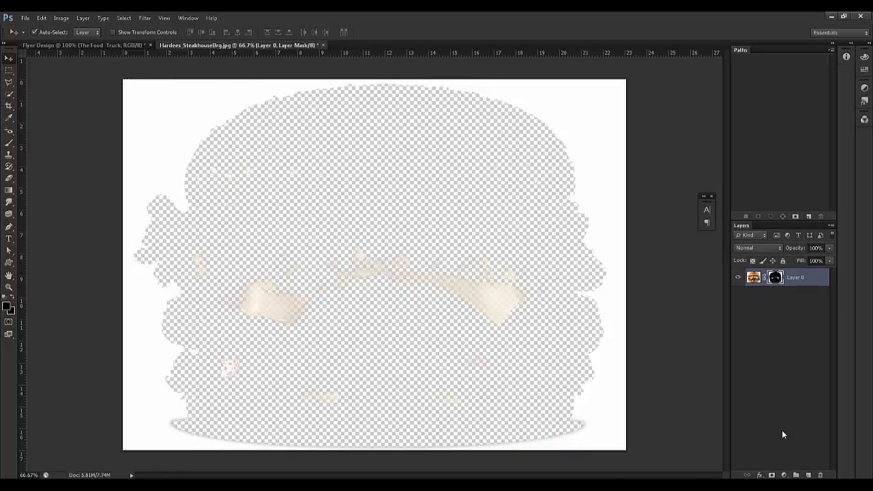
{"action": "key", "text": "ctrl+z"}
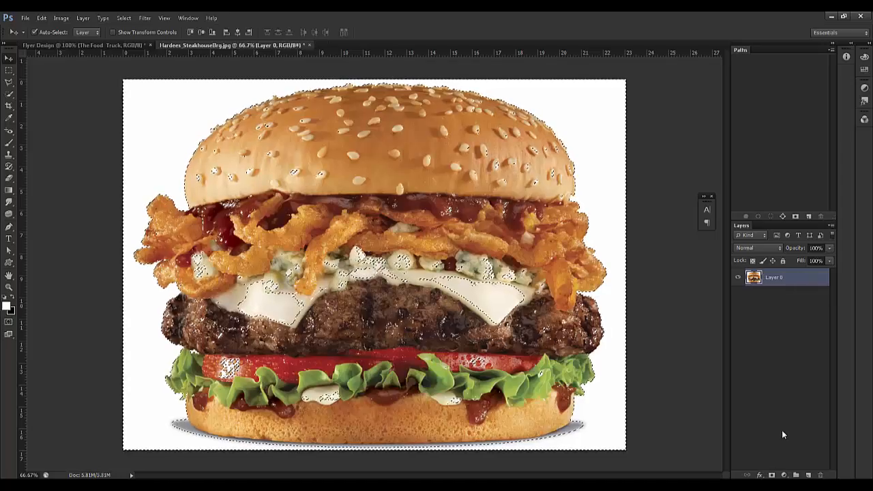
{"action": "left_click", "coordinate": [773, 475]}
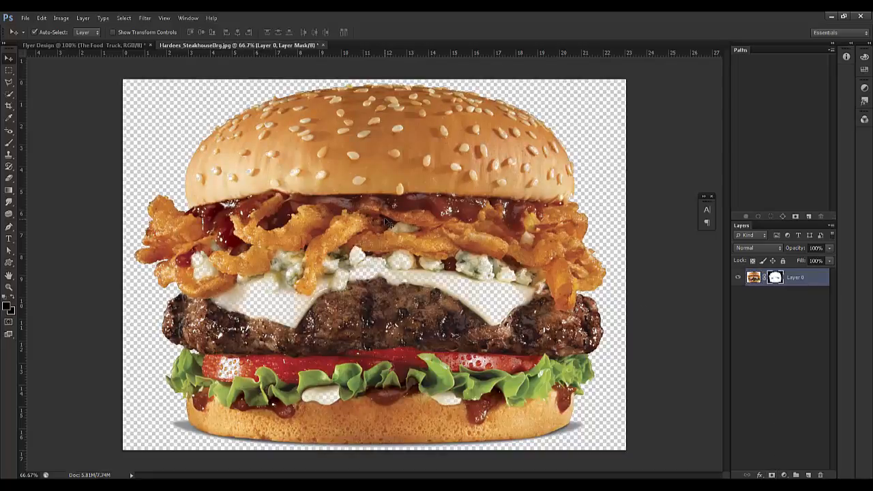
{"action": "key", "text": "b"}
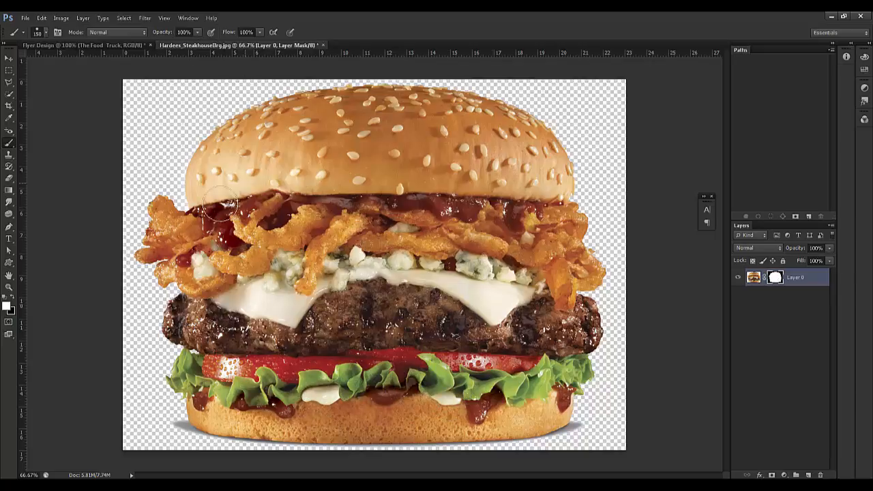
Bring the masked burger from the Hardees image into the Flyer Design document as a new layer
{"action": "left_click", "coordinate": [9, 58]}
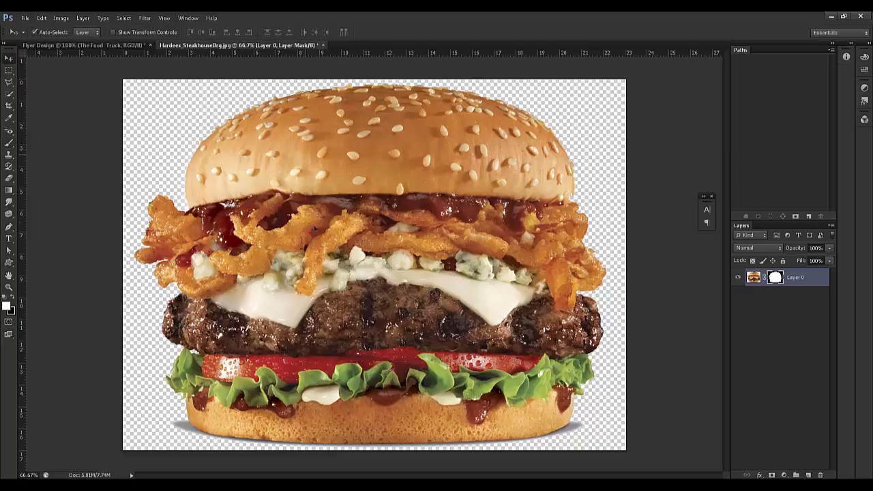
{"action": "left_click_drag", "start_coordinate": [310, 123], "coordinate": [486, 393]}
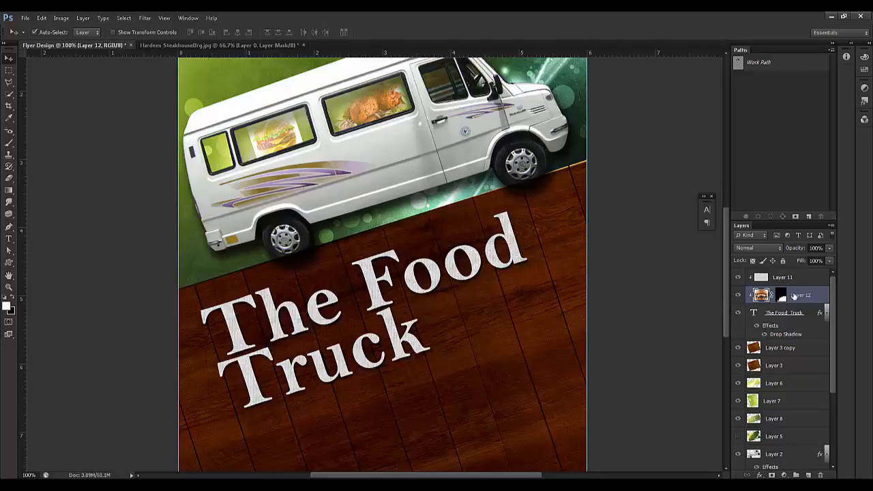
{"action": "right_click", "coordinate": [794, 295]}
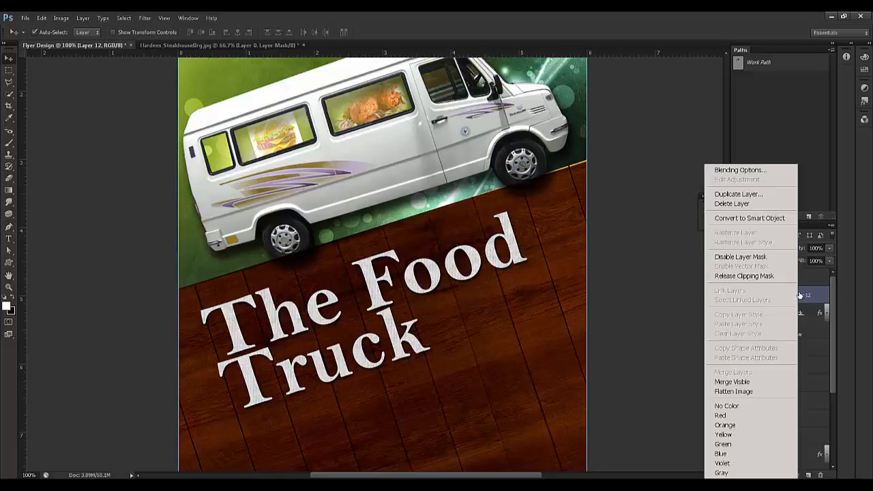
{"action": "left_click", "coordinate": [749, 276]}
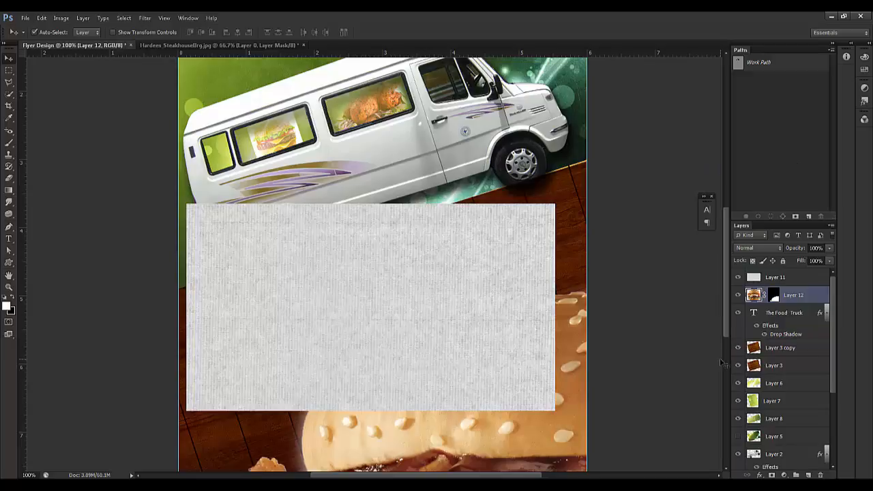
{"action": "key", "text": "ctrl+z"}
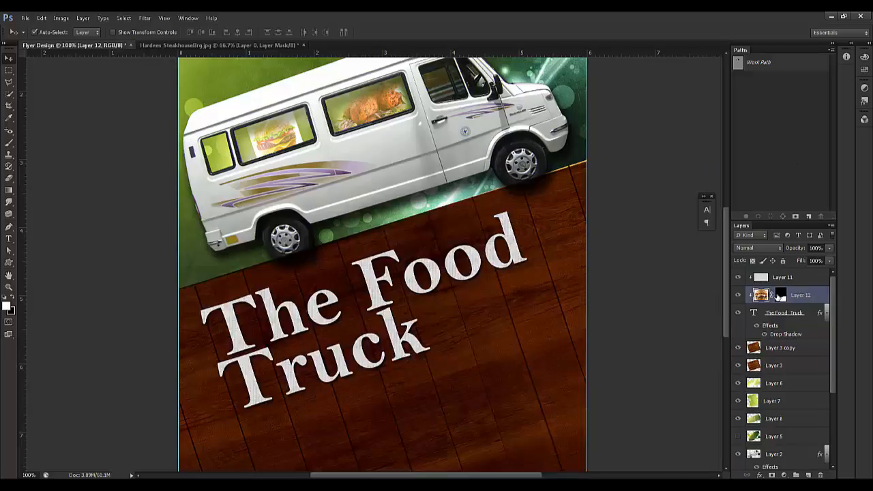
{"action": "left_click", "coordinate": [781, 296]}
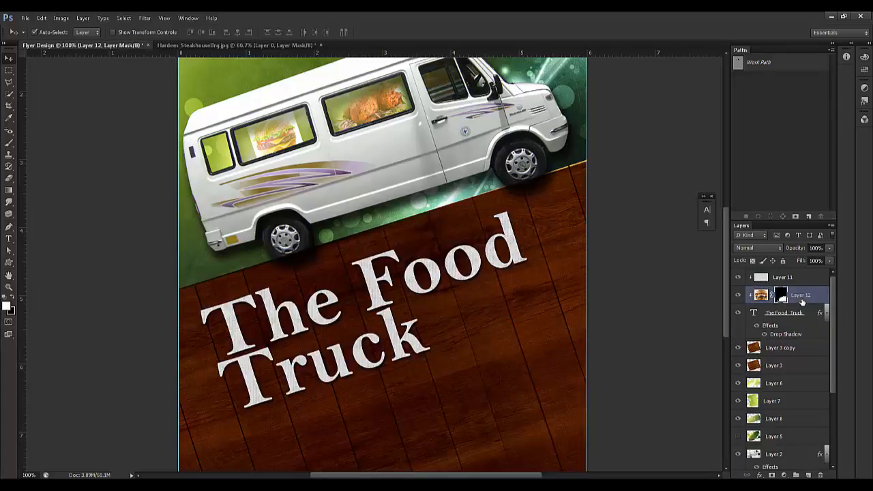
{"action": "right_click", "coordinate": [802, 302]}
{"action": "left_click", "coordinate": [767, 276]}
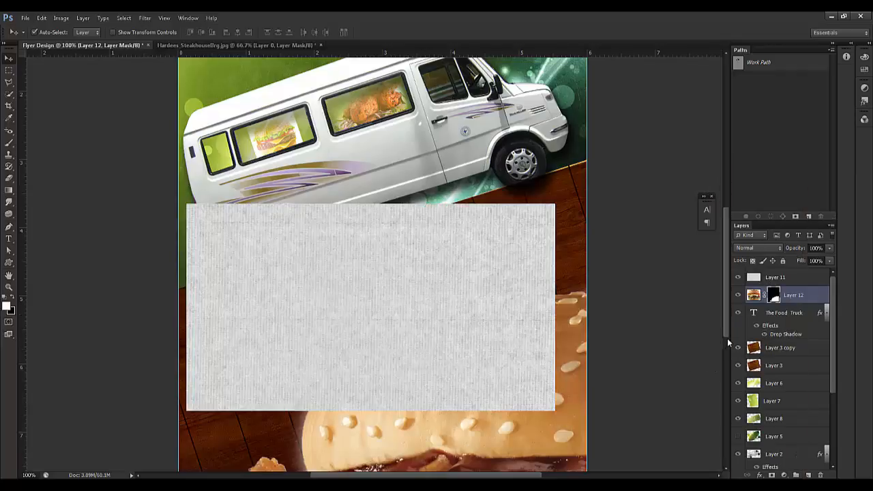
{"action": "key", "text": "ctrl+z"}
Move the burger layer to the top of the layer stack, outside the title's clipping group, and shift the burger up and left
{"action": "left_click_drag", "start_coordinate": [777, 299], "coordinate": [788, 395]}
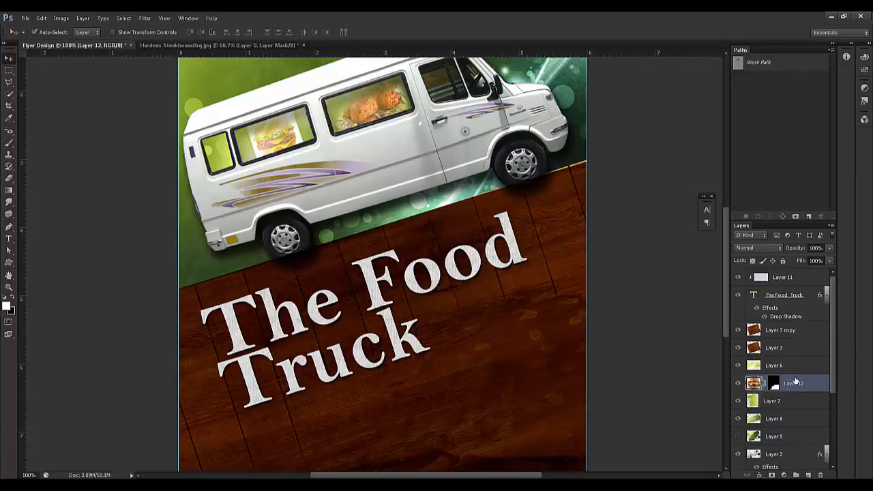
{"action": "left_click_drag", "start_coordinate": [795, 381], "coordinate": [795, 278]}
{"action": "left_click_drag", "start_coordinate": [482, 371], "coordinate": [411, 269]}
Scale the burger to about 24.94% and place it in the flyer's lower right corner beneath the title, applying the transformation
{"action": "key", "text": "ctrl+t"}
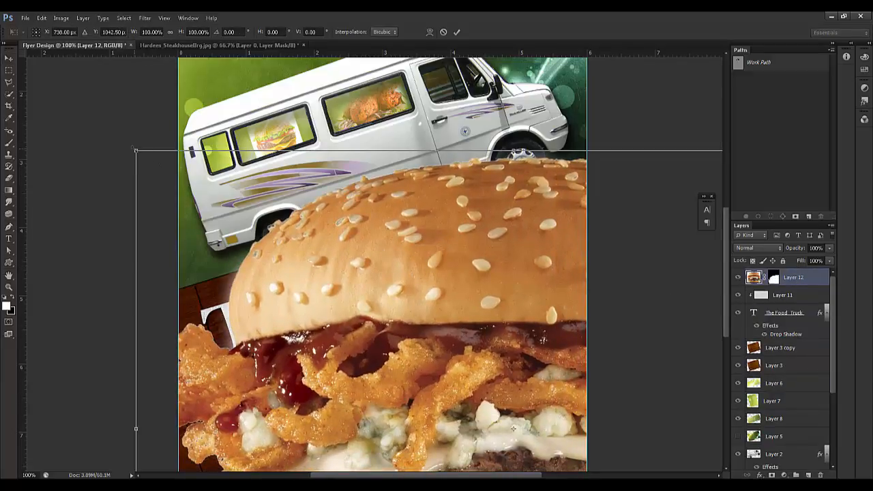
{"action": "left_click_drag", "start_coordinate": [136, 151], "coordinate": [395, 342]}
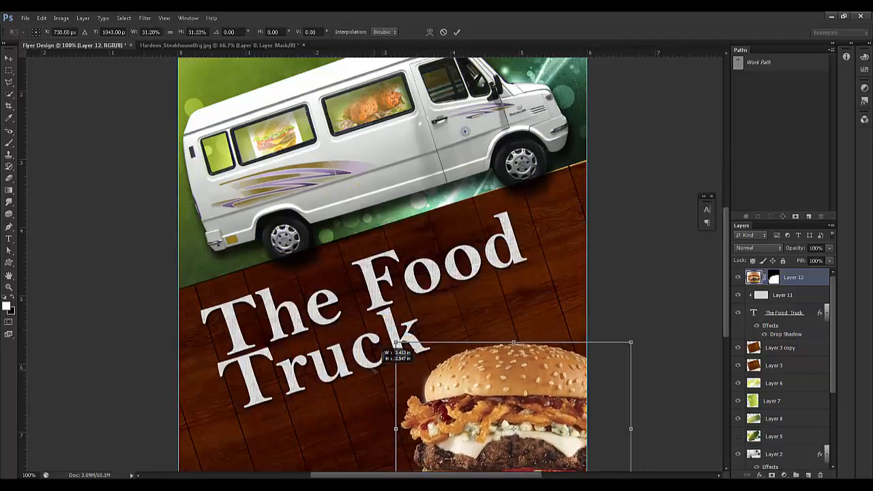
{"action": "left_click_drag", "start_coordinate": [375, 370], "coordinate": [378, 372]}
{"action": "left_click_drag", "start_coordinate": [522, 385], "coordinate": [505, 378]}
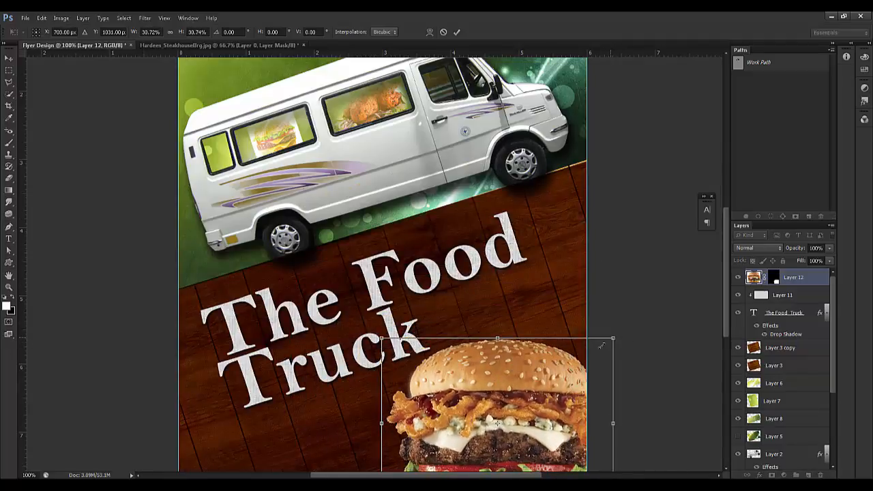
{"action": "left_click_drag", "start_coordinate": [601, 346], "coordinate": [589, 357]}
{"action": "left_click_drag", "start_coordinate": [511, 379], "coordinate": [520, 358]}
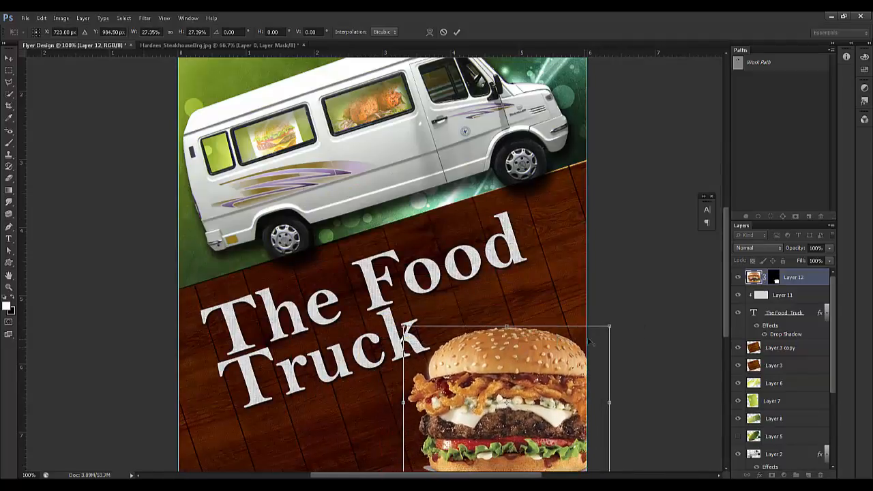
{"action": "left_click_drag", "start_coordinate": [609, 328], "coordinate": [603, 344]}
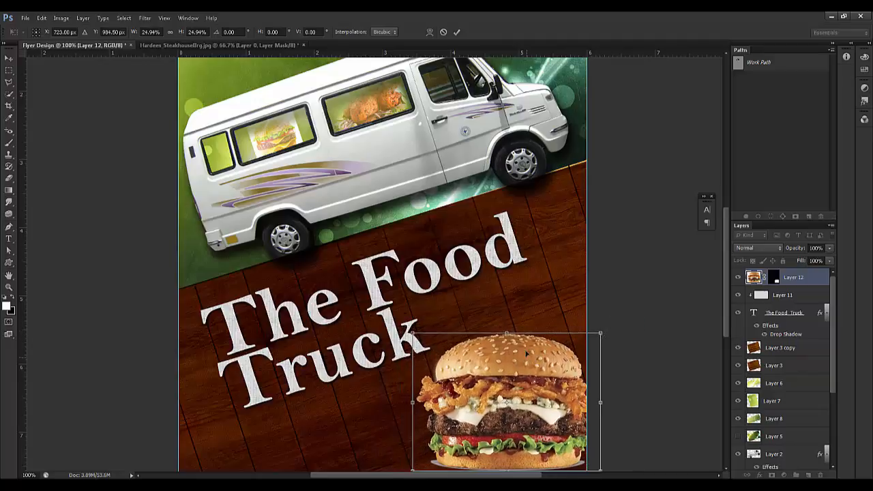
{"action": "left_click_drag", "start_coordinate": [530, 360], "coordinate": [527, 348]}
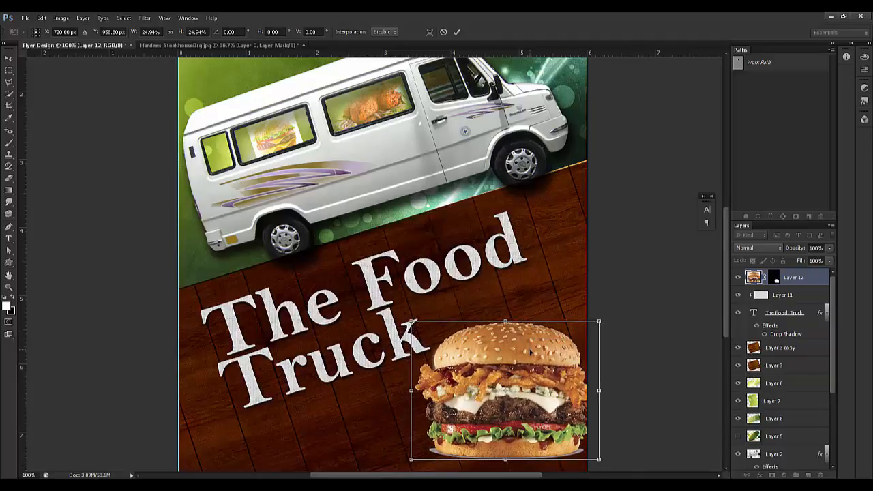
{"action": "key", "text": "Return"}
Nudge the burger slightly left and down so it sits inside the flyer's right edge
{"action": "key", "text": "ctrl+z"}
{"action": "key", "text": "ctrl+z"}
{"action": "key", "text": "ctrl+z"}
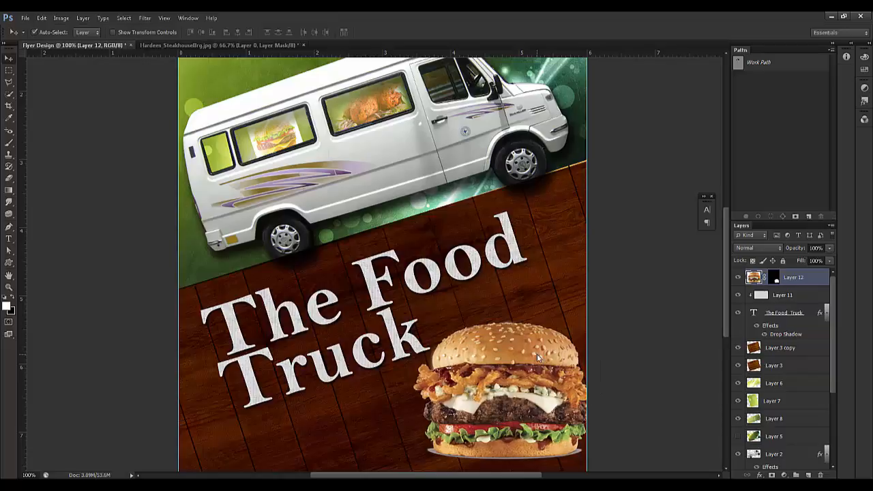
{"action": "key", "text": "ctrl+z"}
{"action": "key", "text": "ctrl+z"}
{"action": "key", "text": "ctrl+z"}
{"action": "key", "text": "ctrl+z"}
{"action": "key", "text": "ctrl+z"}
{"action": "key", "text": "ctrl+z"}
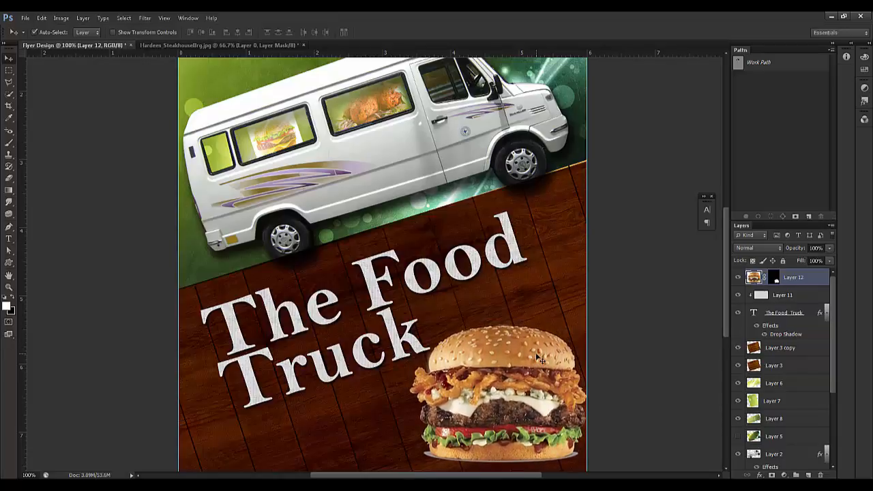
{"action": "key", "text": "ctrl+z"}
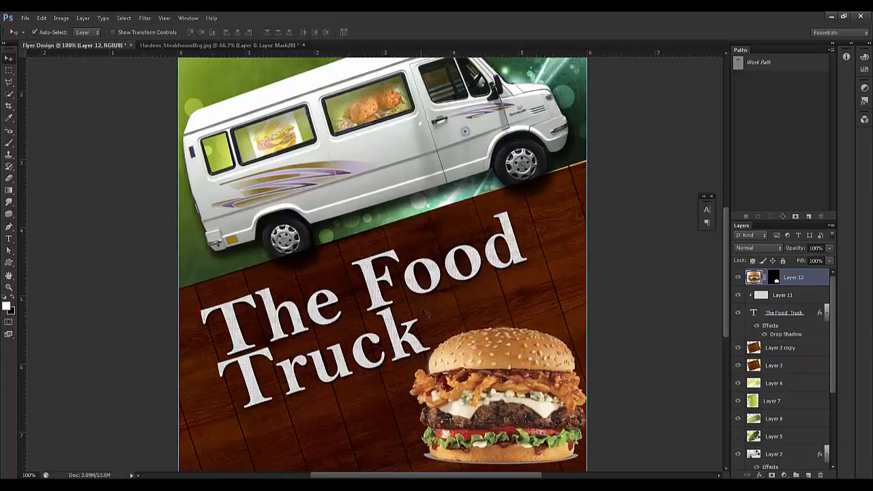
{"action": "key", "text": "alt+bracketleft"}
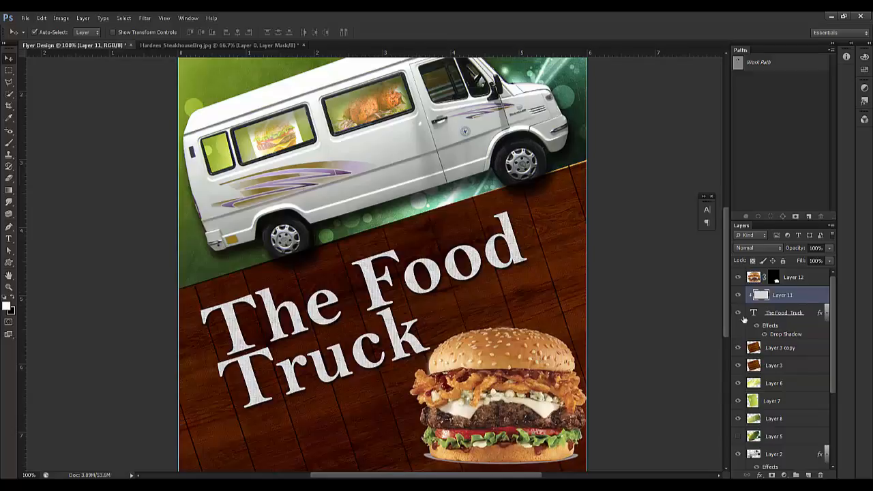
{"action": "key", "text": "alt+bracketright"}
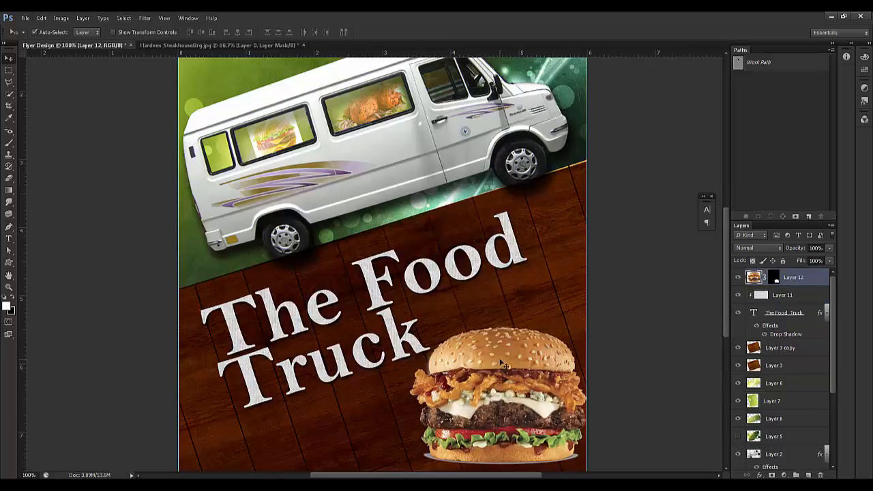
{"action": "key", "text": "ctrl+z"}
{"action": "key", "text": "ctrl+z"}
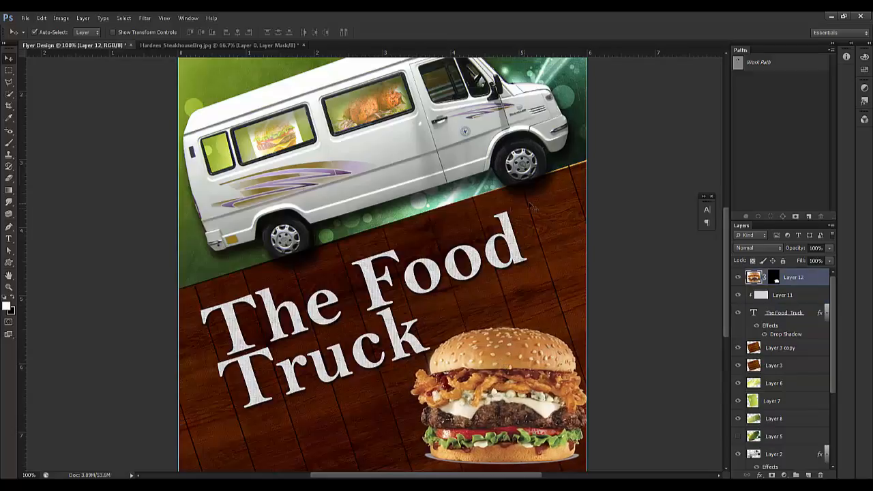
Create a thin horizontal strip across the flyer's full width on a new layer, filled with dark grey 2d2d2d, and deselect
{"action": "left_click", "coordinate": [10, 71]}
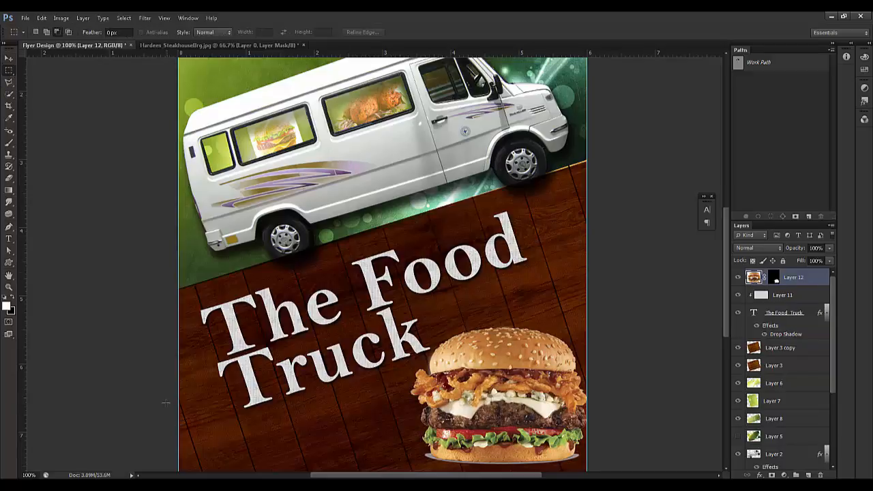
{"action": "left_click_drag", "start_coordinate": [155, 379], "coordinate": [675, 401]}
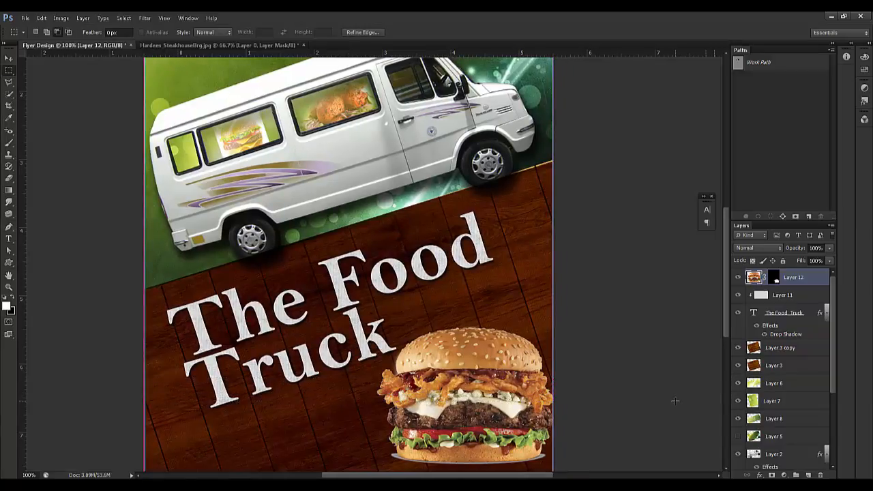
{"action": "left_click", "coordinate": [809, 474]}
{"action": "left_click", "coordinate": [8, 306]}
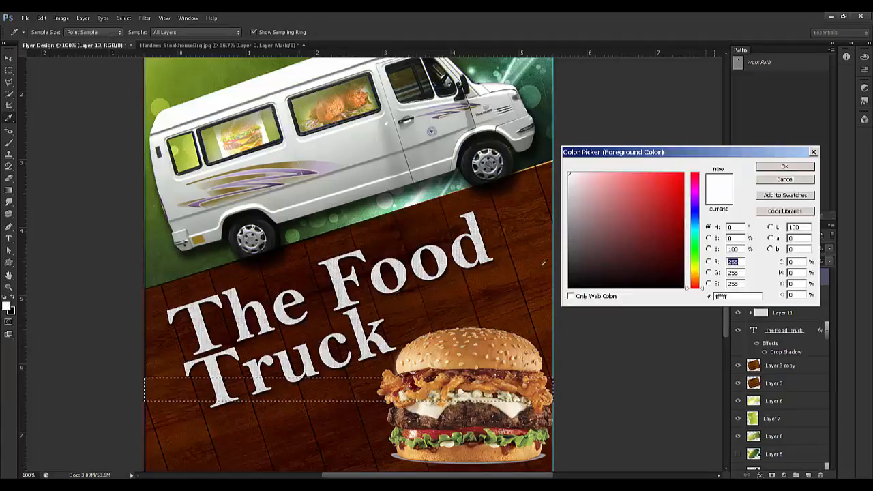
{"action": "left_click_drag", "start_coordinate": [593, 239], "coordinate": [567, 268]}
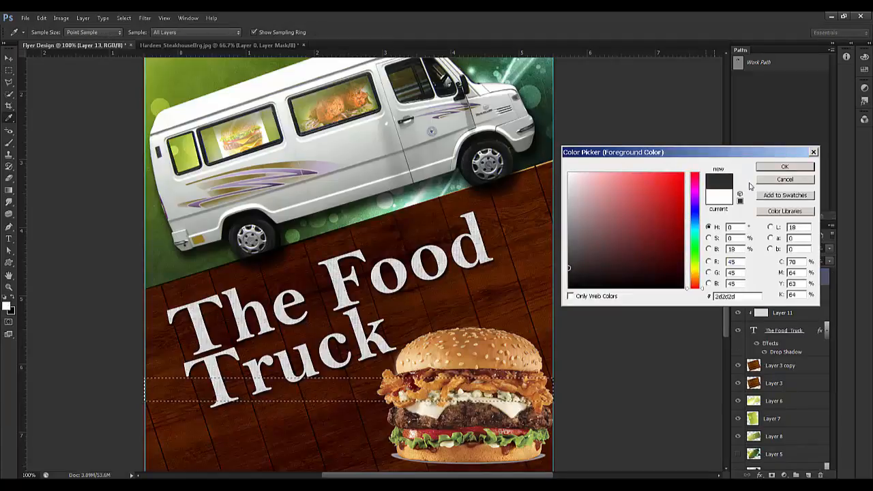
{"action": "left_click", "coordinate": [783, 168]}
{"action": "key", "text": "alt+BackSpace"}
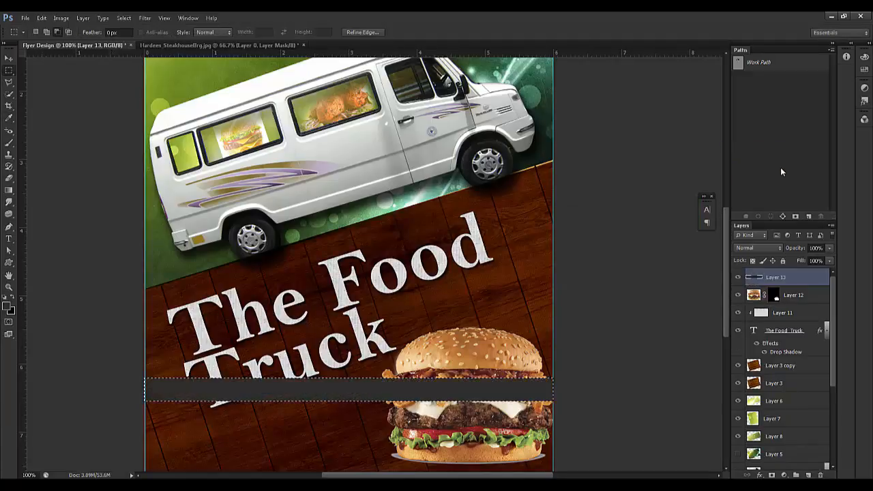
{"action": "key", "text": "ctrl+d"}
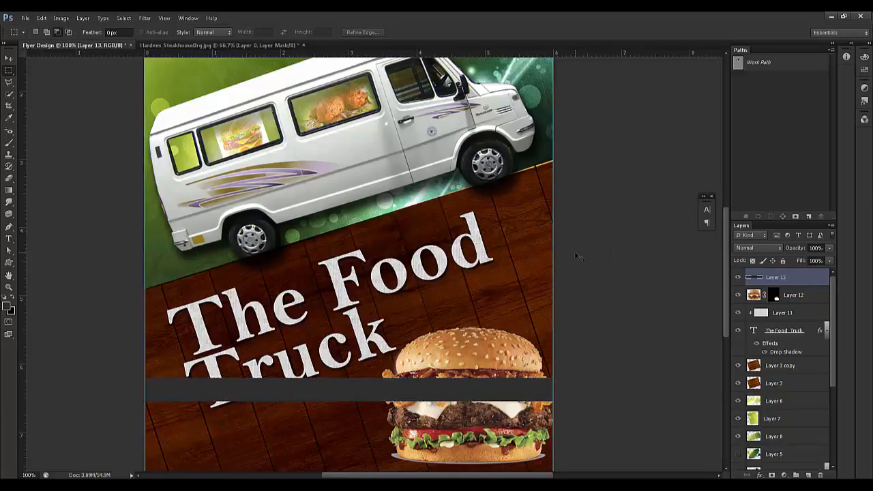
Rotate the dark strip to -17.31°, widen it to about 116.66% past both flyer edges below the title, and stack it beneath the burger layer
{"action": "key", "text": "ctrl+t"}
{"action": "left_click_drag", "start_coordinate": [580, 351], "coordinate": [560, 296]}
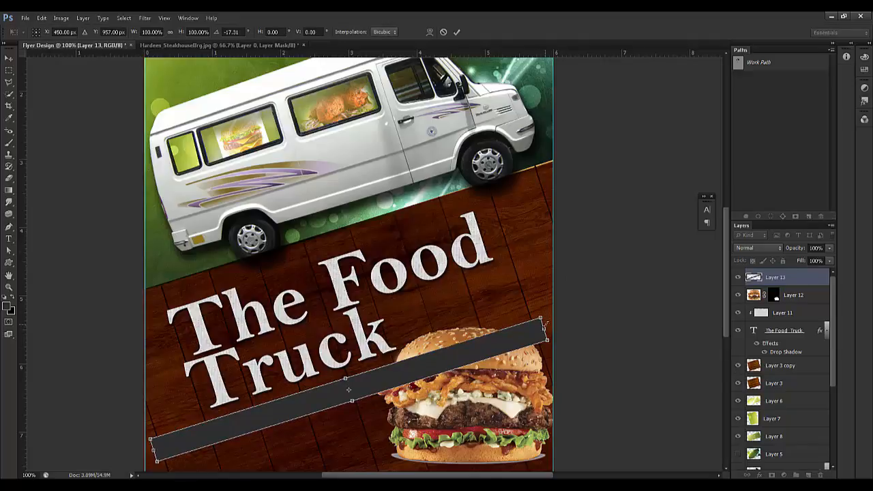
{"action": "left_click_drag", "start_coordinate": [544, 327], "coordinate": [572, 320]}
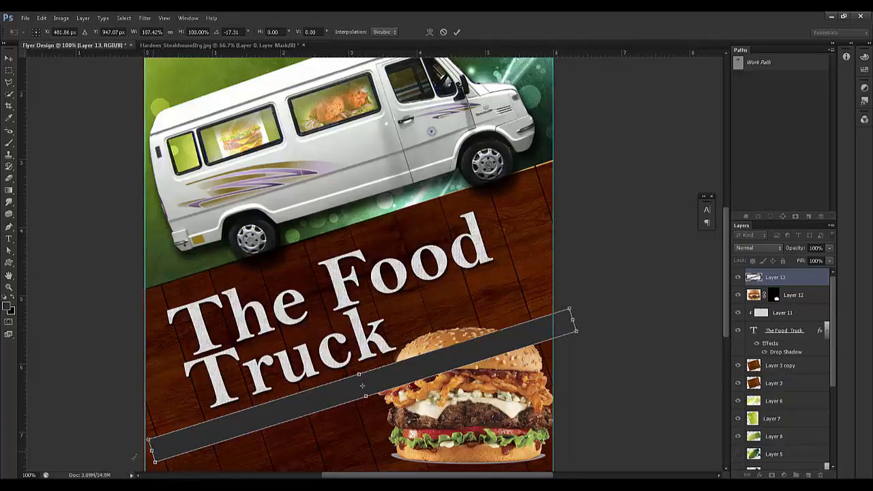
{"action": "left_click_drag", "start_coordinate": [135, 456], "coordinate": [113, 454]}
{"action": "left_click_drag", "start_coordinate": [378, 387], "coordinate": [378, 374]}
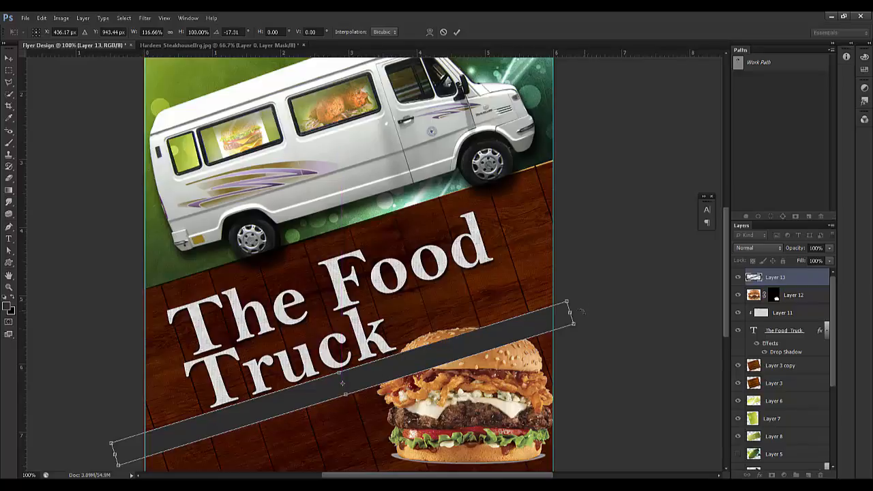
{"action": "left_click", "coordinate": [572, 312]}
{"action": "key", "text": "Return"}
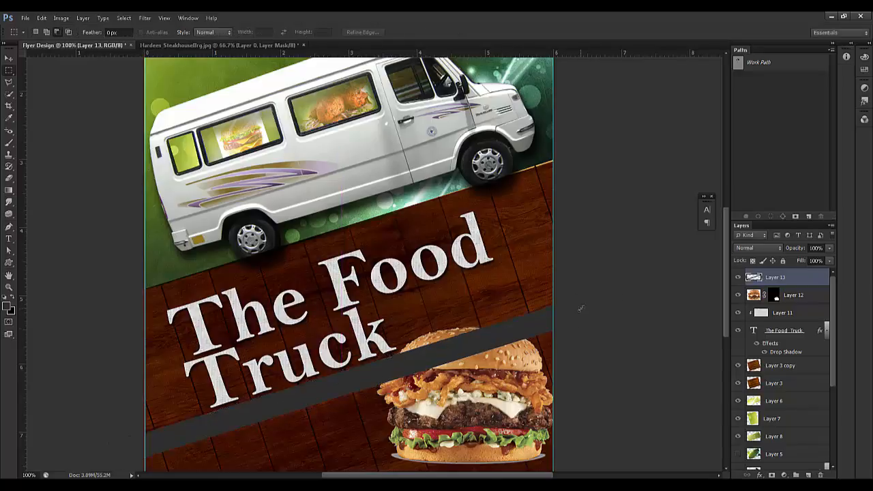
{"action": "left_click_drag", "start_coordinate": [764, 280], "coordinate": [735, 302]}
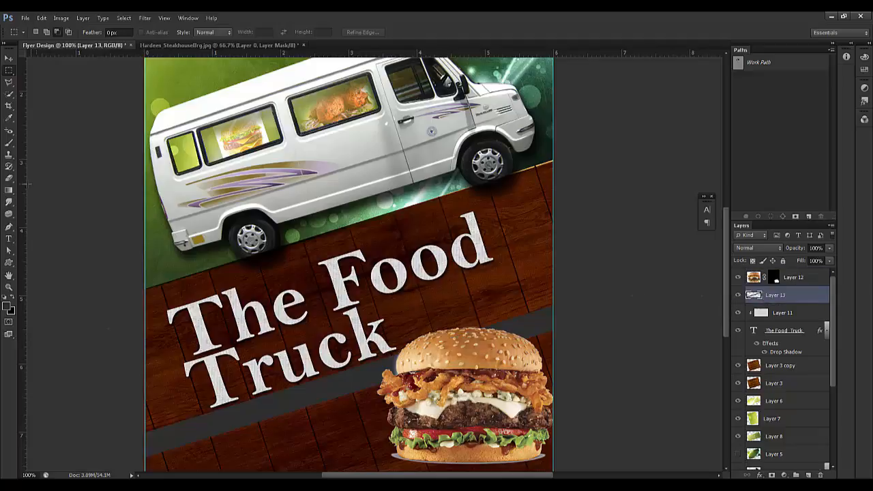
Lower the dark strip layer's opacity to 77% and set the foreground colour to white for new text
{"action": "left_click_drag", "start_coordinate": [786, 252], "coordinate": [795, 250]}
{"action": "left_click_drag", "start_coordinate": [795, 251], "coordinate": [799, 251]}
{"action": "key", "text": "t"}
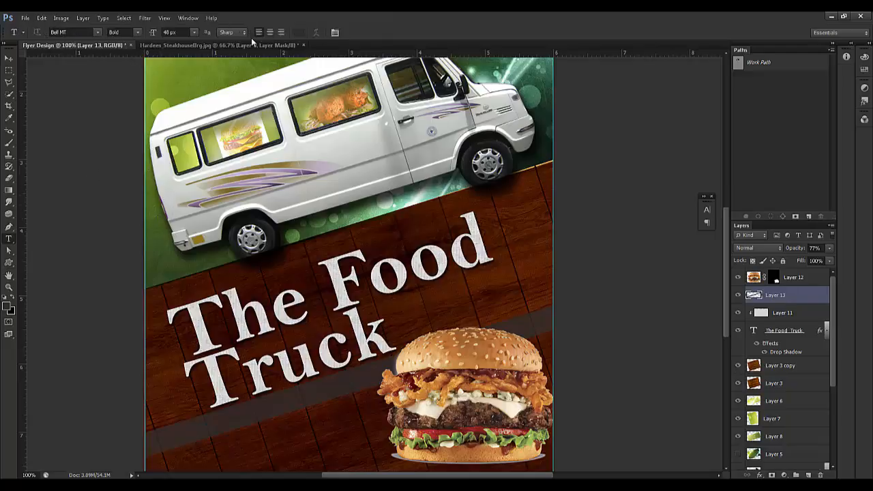
{"action": "left_click", "coordinate": [8, 307]}
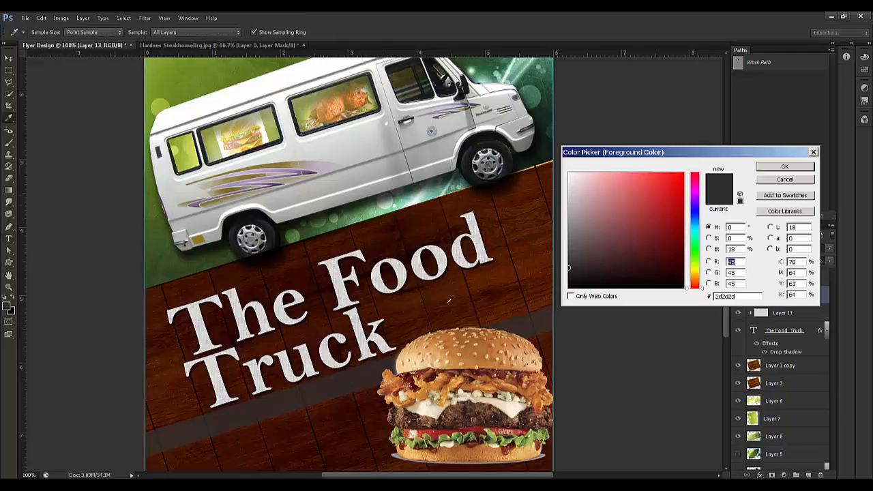
{"action": "left_click", "coordinate": [803, 169]}
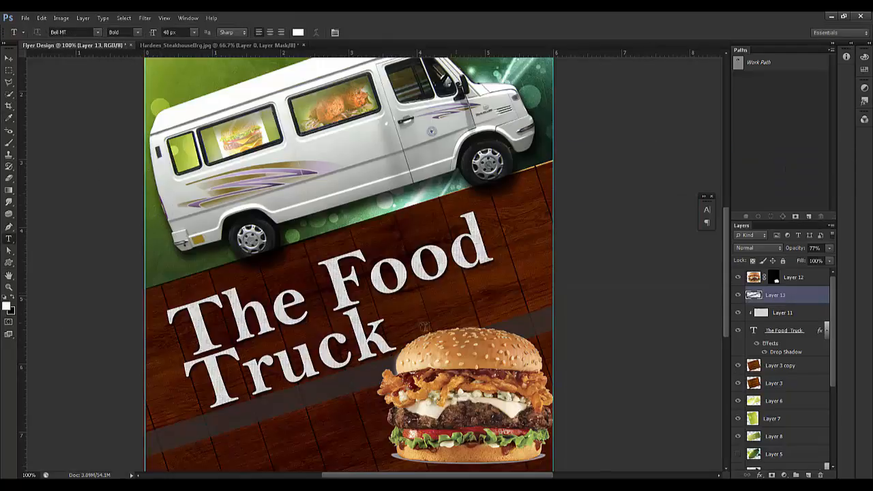
{"action": "left_click", "coordinate": [208, 424]}
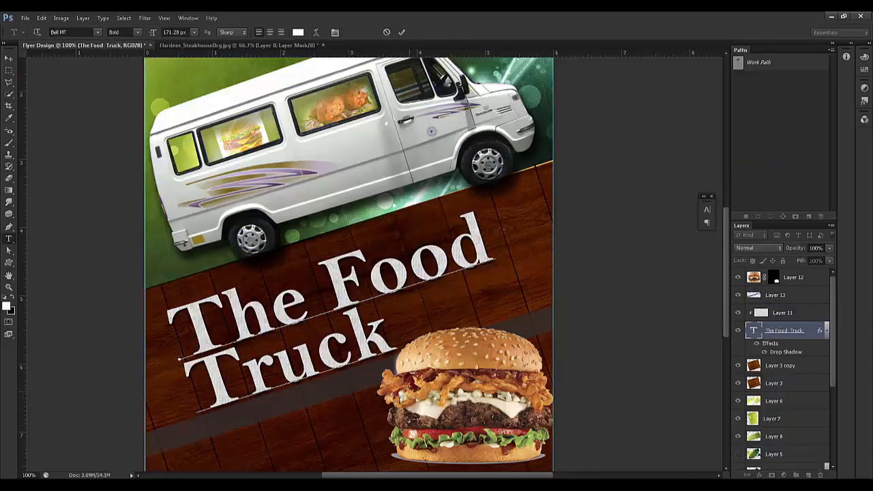
{"action": "left_click", "coordinate": [253, 442]}
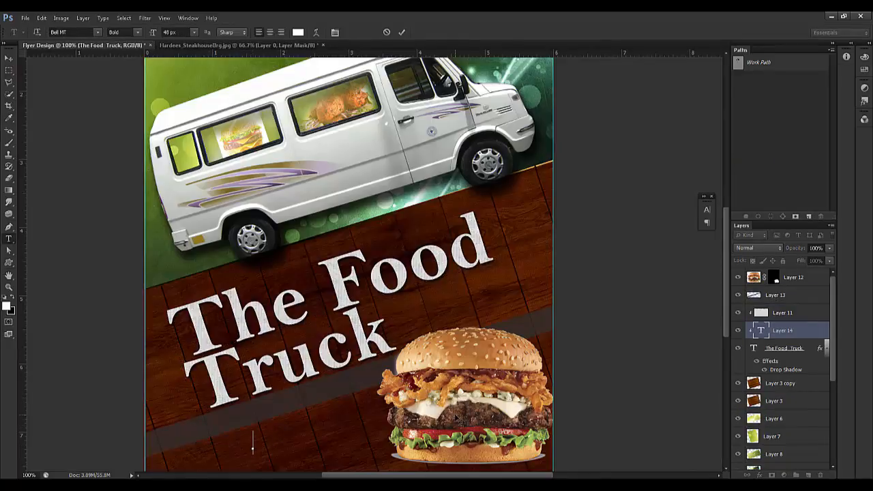
{"action": "type", "text": "Ste"}
{"action": "key", "text": "Escape"}
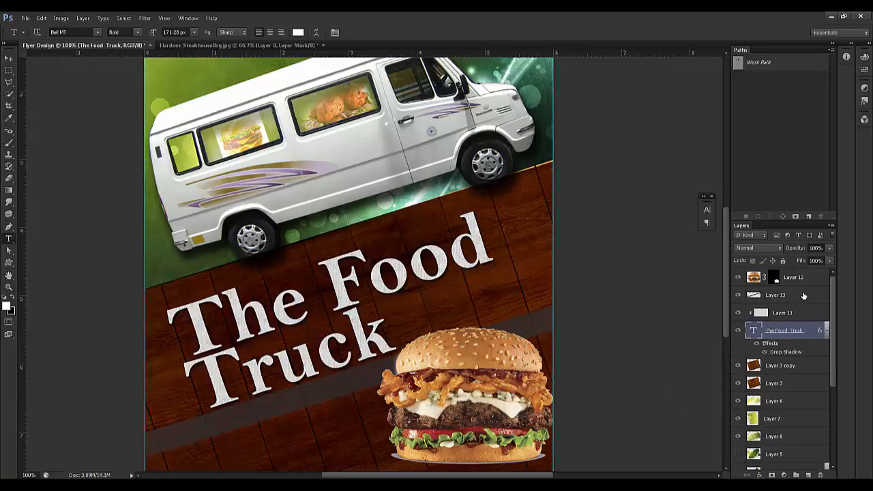
Add the tagline "Best Burger In India" in white 48 px Bell MT Bold on a new text layer directly above the dark strip
{"action": "left_click", "coordinate": [804, 295]}
{"action": "left_click", "coordinate": [316, 442]}
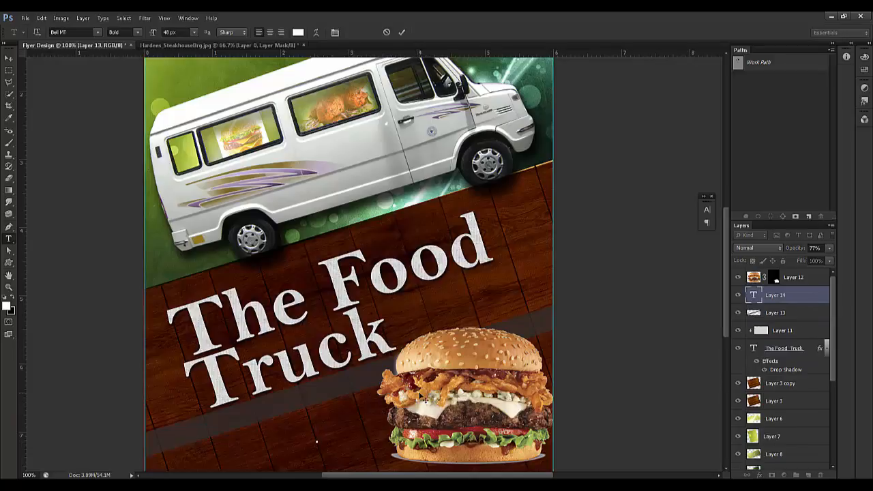
{"action": "type", "text": "The"}
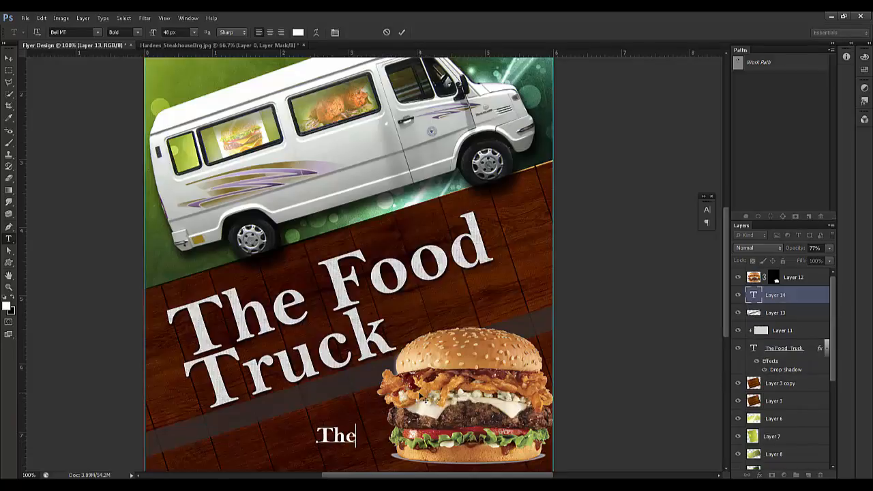
{"action": "key", "text": "BackSpace"}
{"action": "key", "text": "BackSpace"}
{"action": "key", "text": "BackSpace"}
{"action": "type", "text": "Bes"}
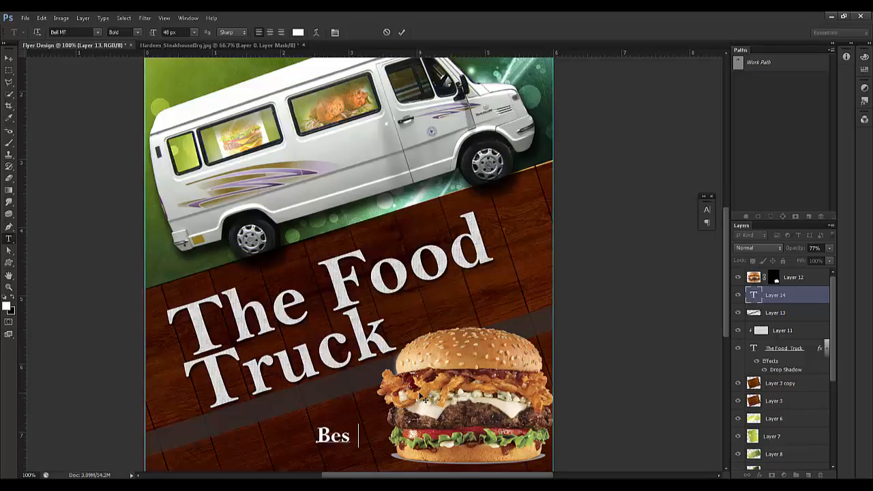
{"action": "type", "text": "t Bu"}
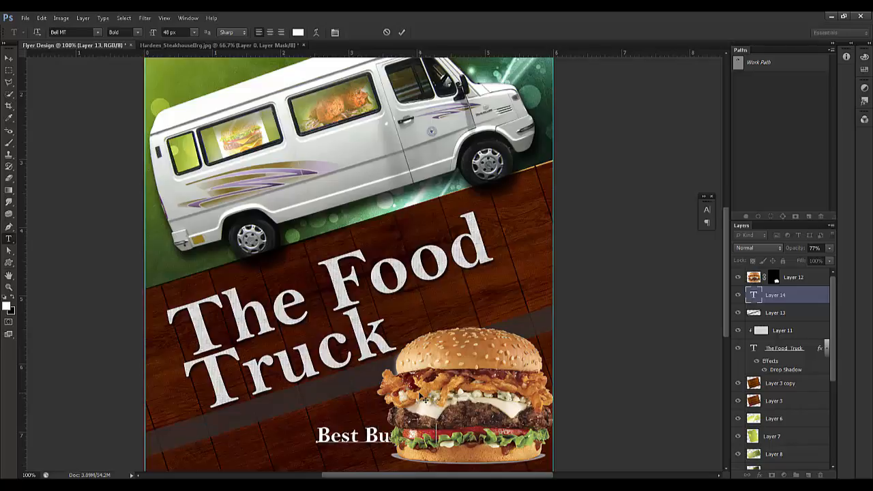
{"action": "type", "text": "rgers T"}
{"action": "left_click", "coordinate": [9, 59]}
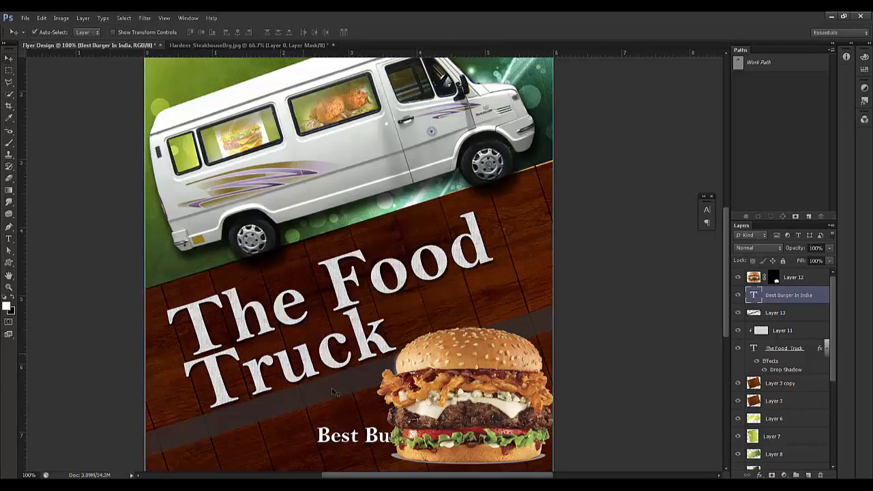
Rotate the tagline to -17.26° and place it on the dark strip beneath the title, near the flyer's left edge
{"action": "key", "text": "ctrl+t"}
{"action": "left_click_drag", "start_coordinate": [354, 435], "coordinate": [227, 429]}
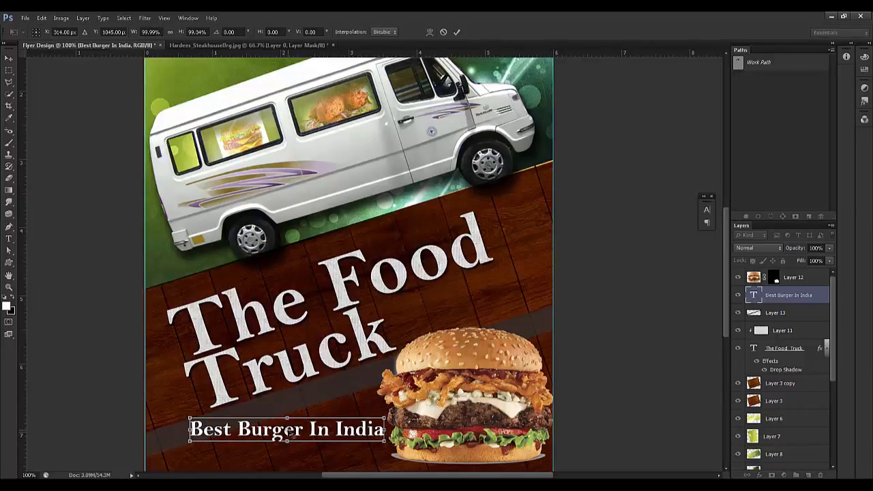
{"action": "left_click_drag", "start_coordinate": [287, 430], "coordinate": [192, 430]}
{"action": "left_click_drag", "start_coordinate": [391, 419], "coordinate": [386, 355]}
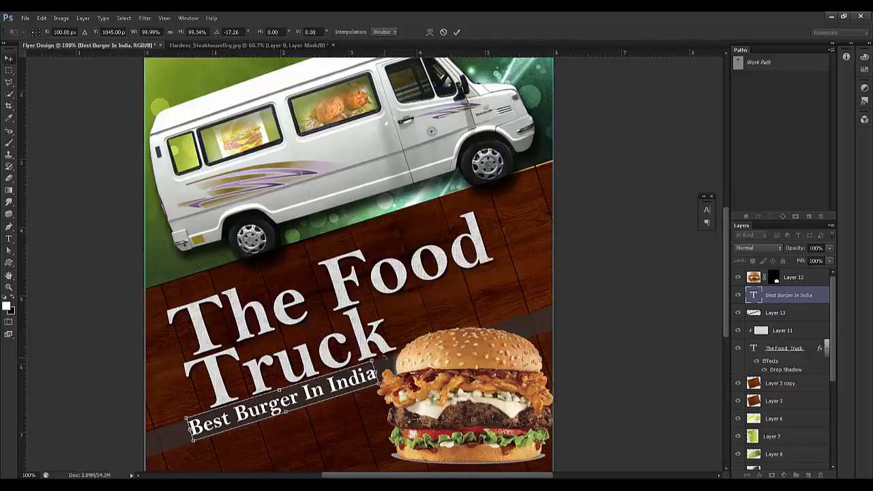
{"action": "key", "text": "Return"}
{"action": "left_click_drag", "start_coordinate": [277, 412], "coordinate": [247, 420]}
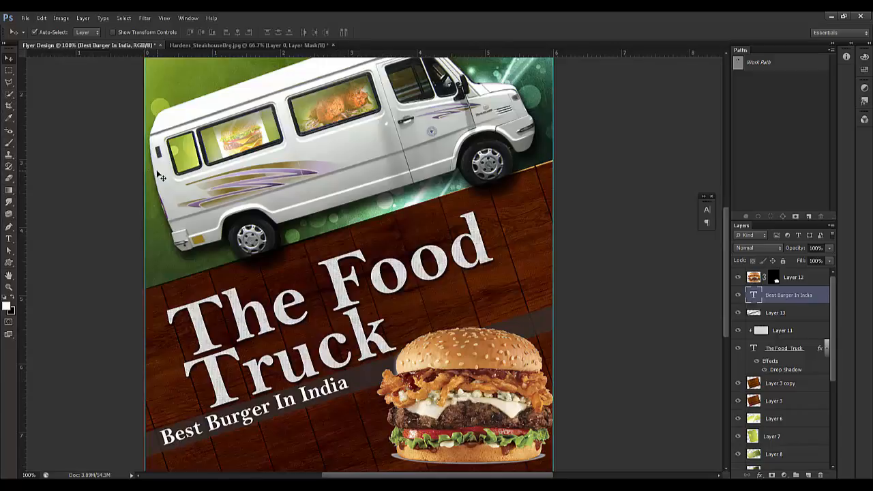
Add a separate white 48 px text line reading "Call Now" followed by the contact phone number near the flyer's lower edge
{"action": "key", "text": "t"}
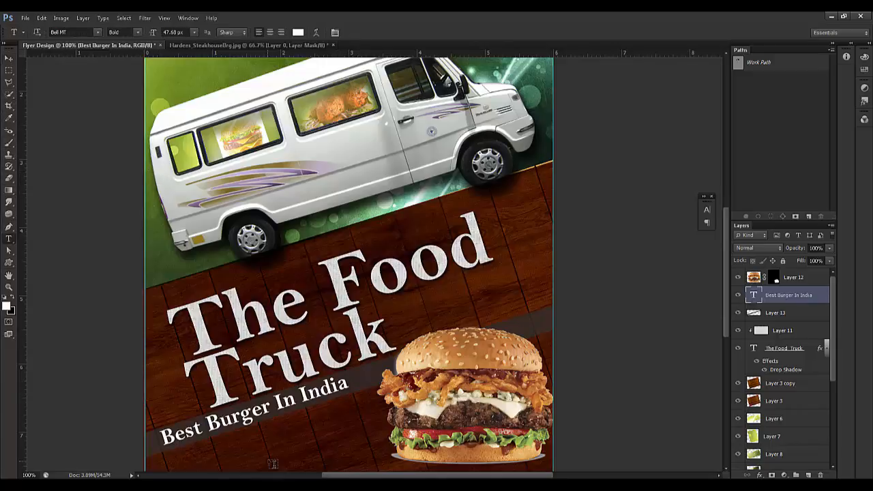
{"action": "left_click", "coordinate": [269, 455]}
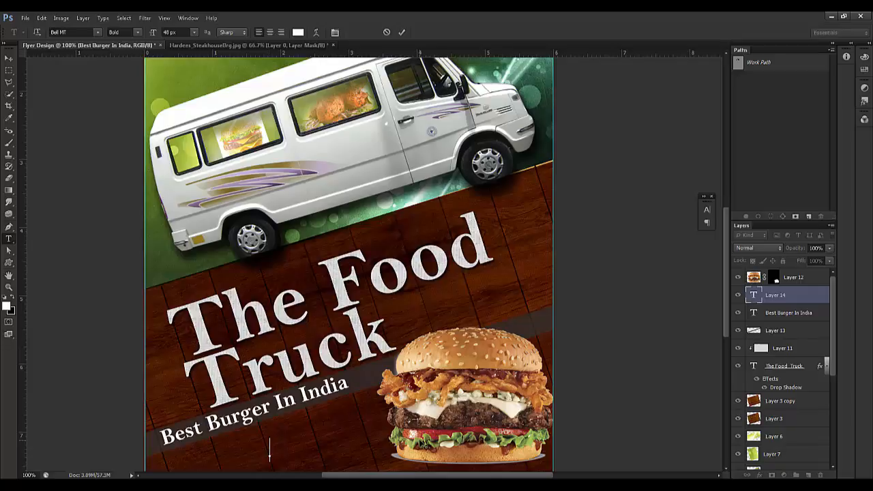
{"action": "type", "text": "Call Now"}
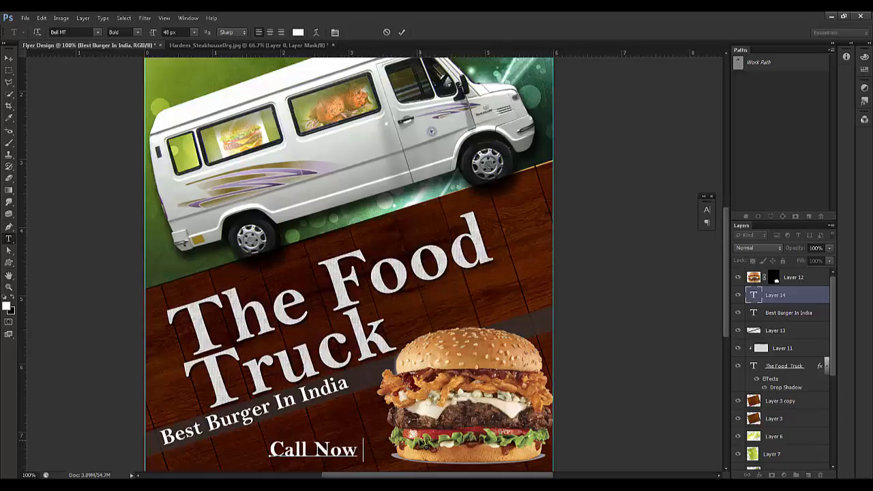
{"action": "type", "text": " for"}
{"action": "key", "text": "BackSpace"}
{"action": "key", "text": "BackSpace"}
{"action": "key", "text": "BackSpace"}
{"action": "key", "text": "BackSpace"}
{"action": "type", "text": "+91"}
{"action": "left_click", "coordinate": [401, 32]}
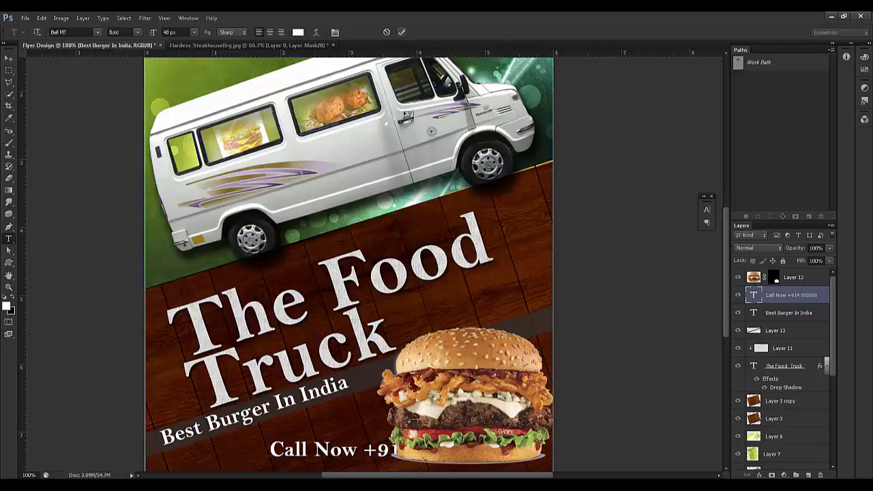
Rotate the call-to-action line to -16.52° and place it directly beneath the tagline, left of the burger, applying the transformation
{"action": "key", "text": "ctrl+t"}
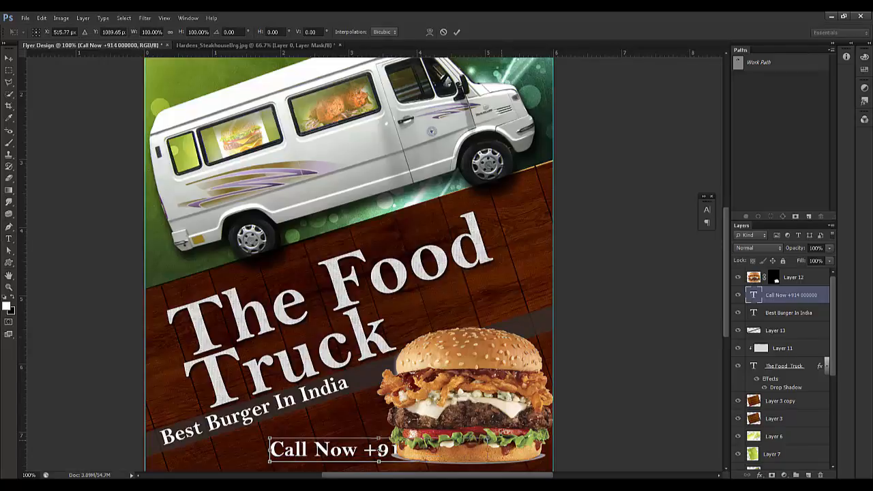
{"action": "left_click_drag", "start_coordinate": [520, 417], "coordinate": [513, 396]}
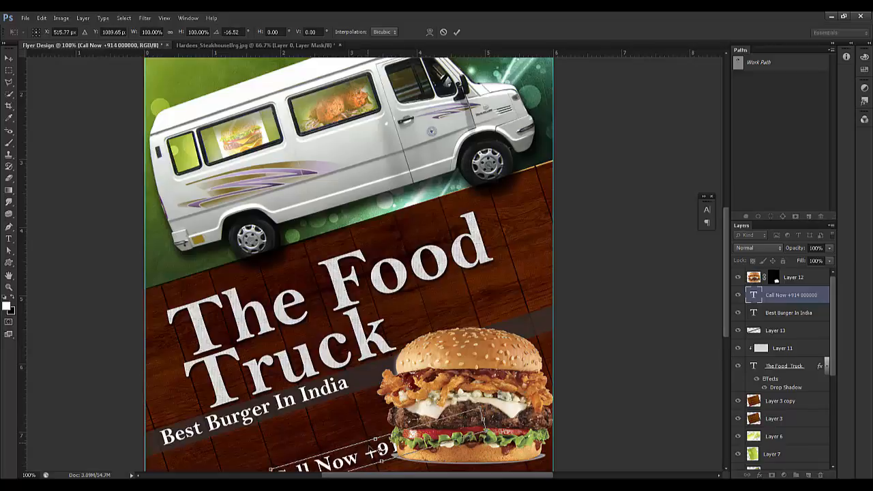
{"action": "left_click_drag", "start_coordinate": [369, 449], "coordinate": [273, 435]}
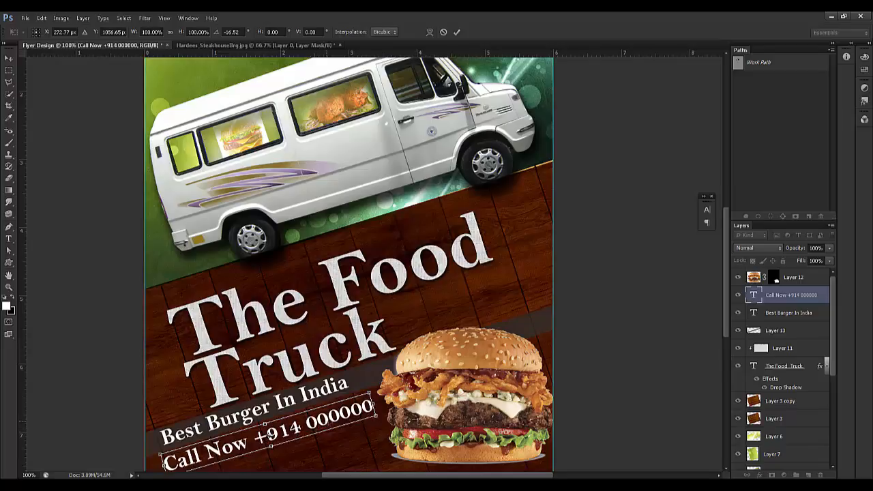
{"action": "left_click_drag", "start_coordinate": [367, 407], "coordinate": [373, 402]}
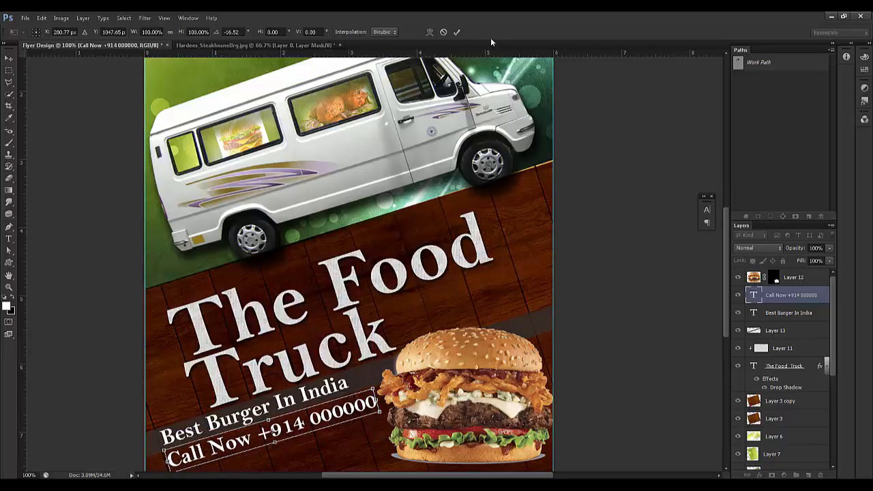
{"action": "left_click", "coordinate": [456, 32]}
{"action": "key", "text": "ctrl+minus"}
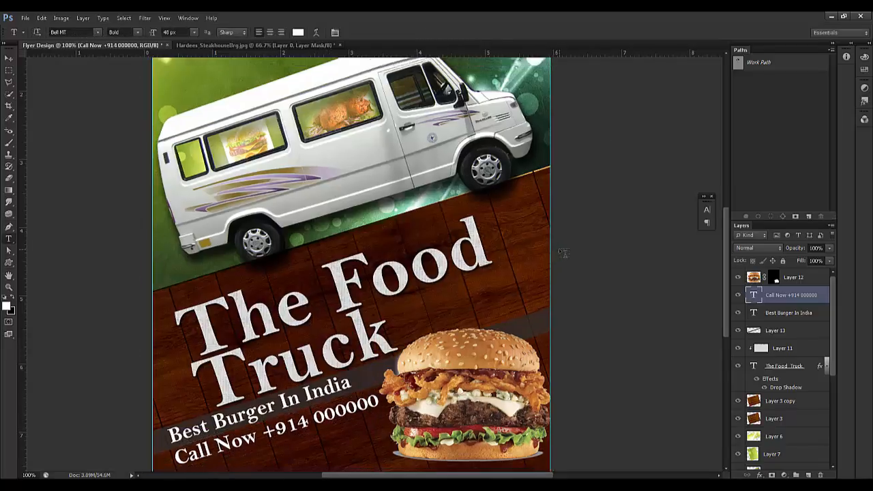